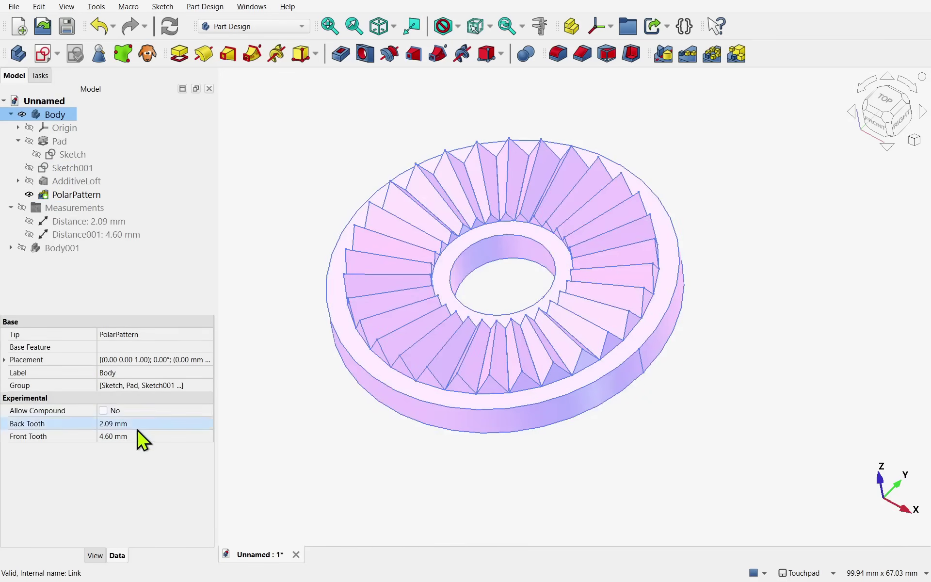
# - Inspect the first ring's Back Tooth and Front Tooth values in the Data tab
pyautogui.click(48, 425)
pyautogui.click(114, 425)
pyautogui.click(151, 436)
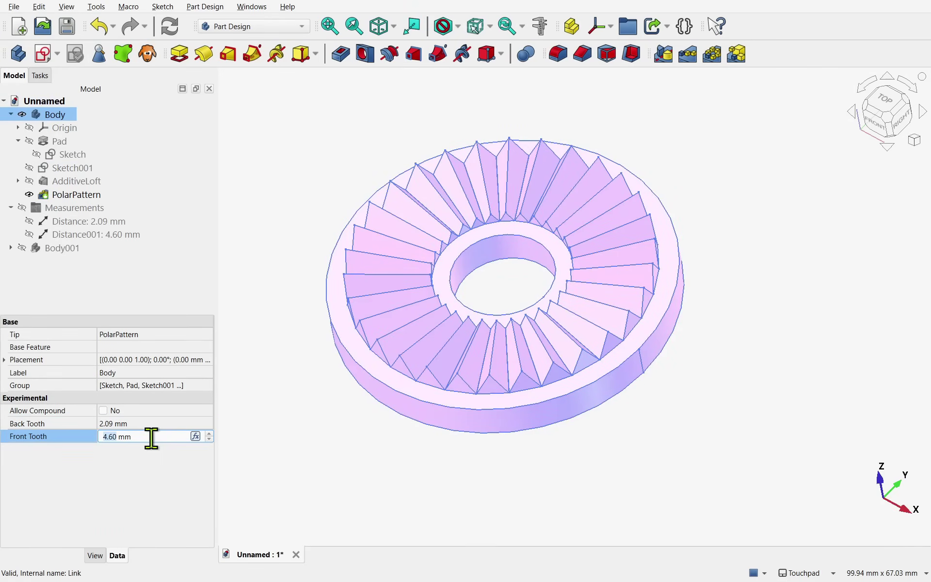
# - Hide the first ring Body and show the flipped ring Body001, viewing its toothed underside
pyautogui.click(21, 115)
pyautogui.click(22, 248)
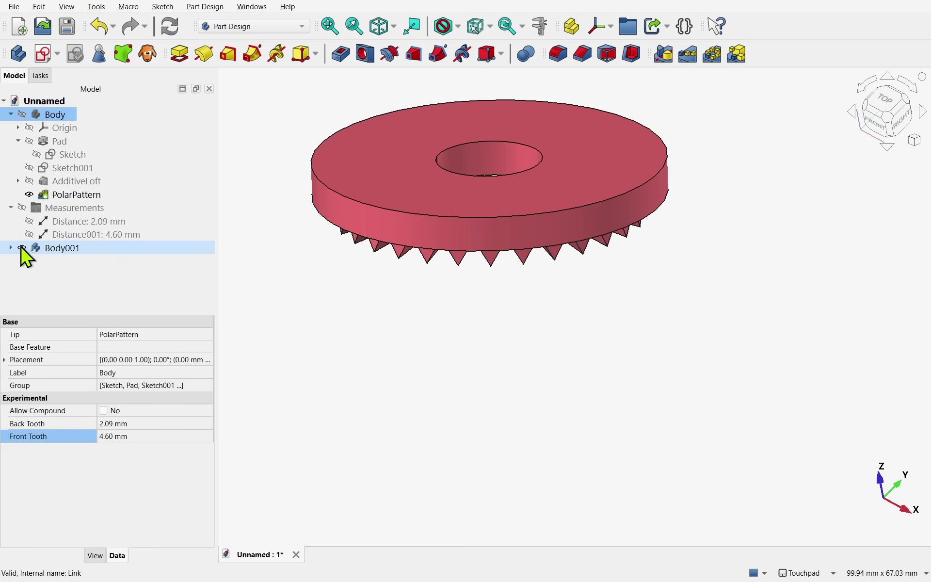
pyautogui.keyDown('shift'); pyautogui.moveTo(503, 262); pyautogui.dragTo(553, 239); pyautogui.keyUp('shift')
# - Set Body001's Back Tooth to 3.00 mm and Front Tooth to 4.00 mm
pyautogui.click(62, 248)
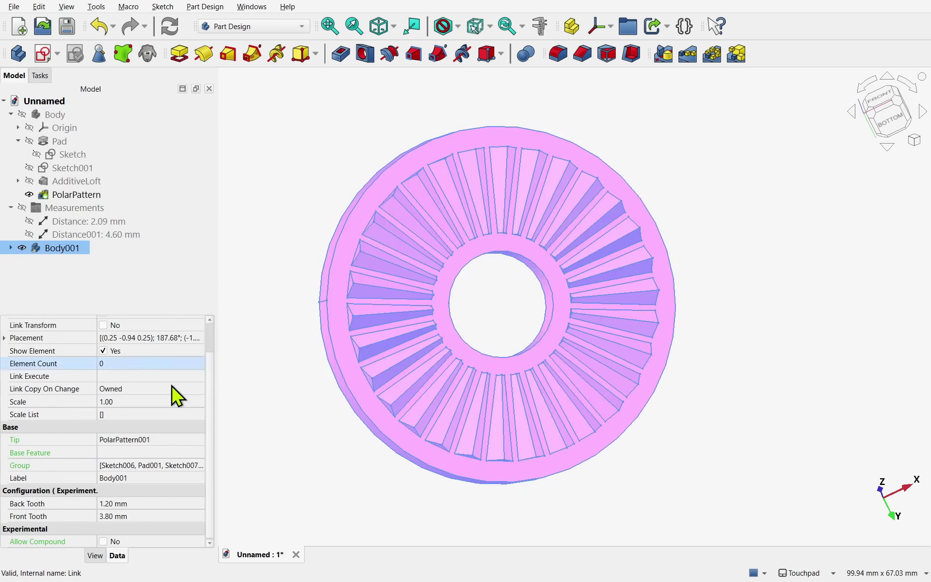
pyautogui.click(183, 516)
pyautogui.click(176, 503)
pyautogui.write('3')
pyautogui.click(158, 515)
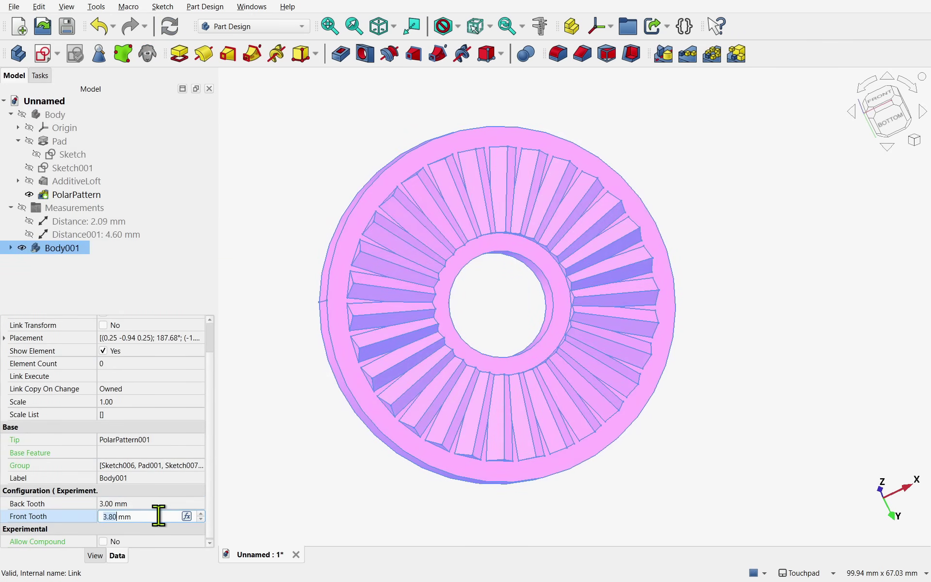
pyautogui.hotkey('shift', 'Tab')
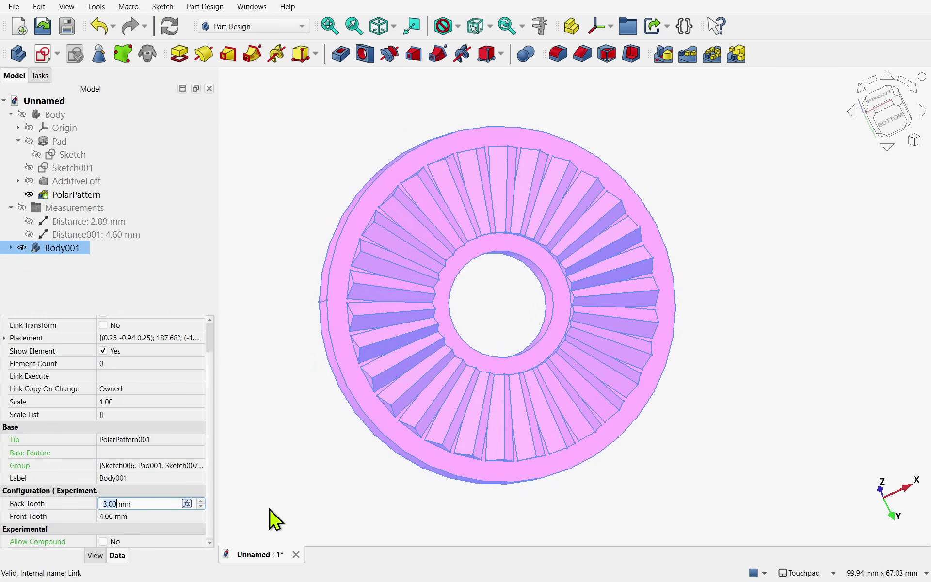
# - Show the first ring Body again and orbit to view both toothed rings together
pyautogui.click(270, 510)
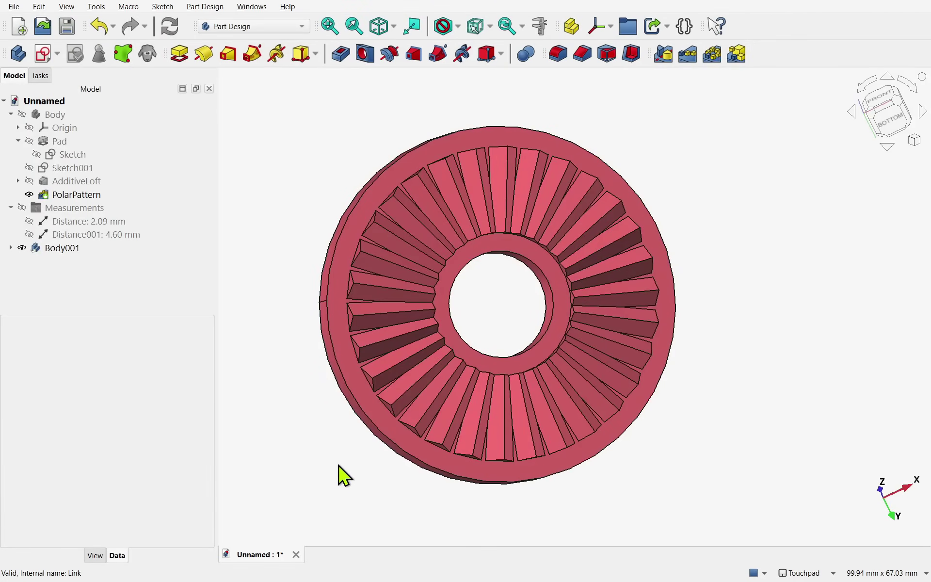
pyautogui.keyDown('alt'); pyautogui.moveTo(339, 474); pyautogui.dragTo(334, 411); pyautogui.keyUp('alt')
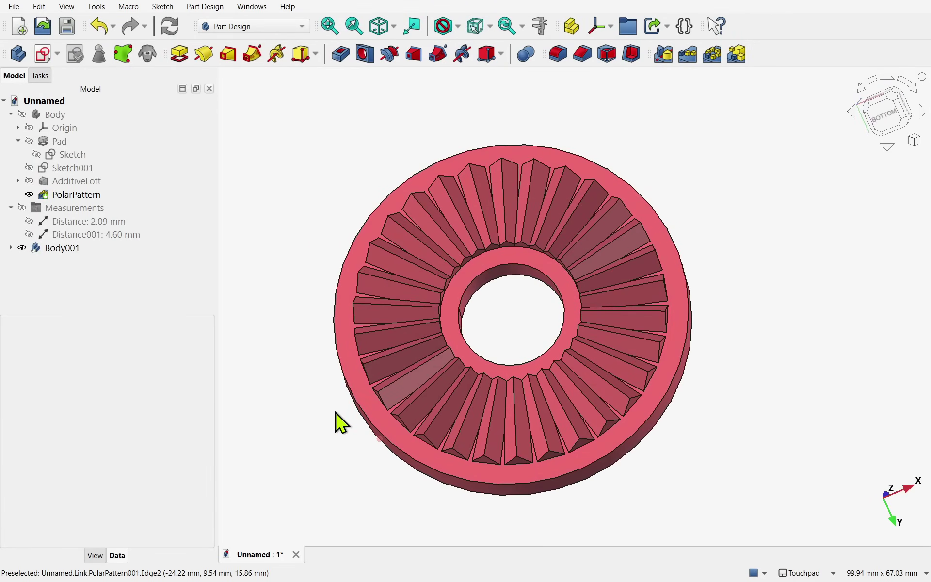
pyautogui.click(22, 114)
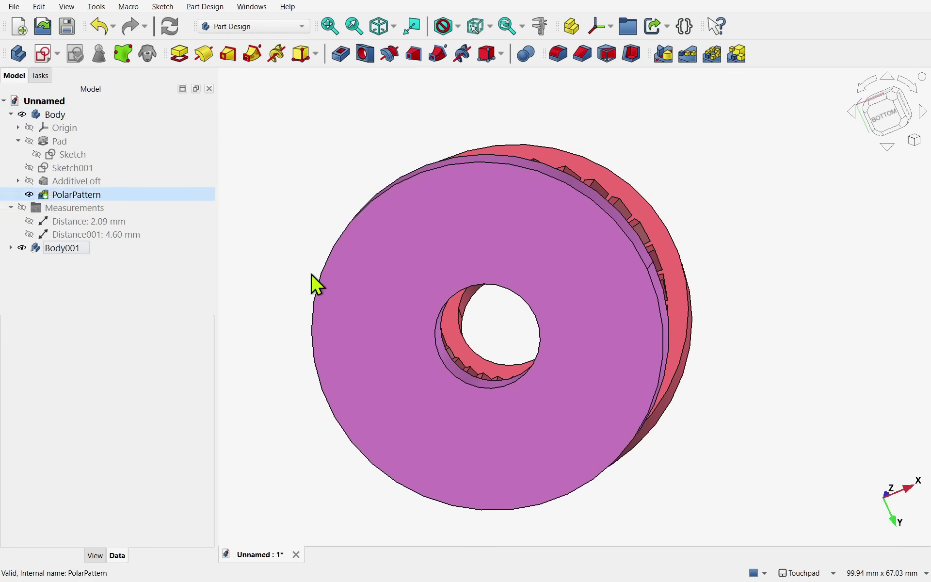
pyautogui.keyDown('alt'); pyautogui.moveTo(490, 339); pyautogui.dragTo(663, 370); pyautogui.keyUp('alt')
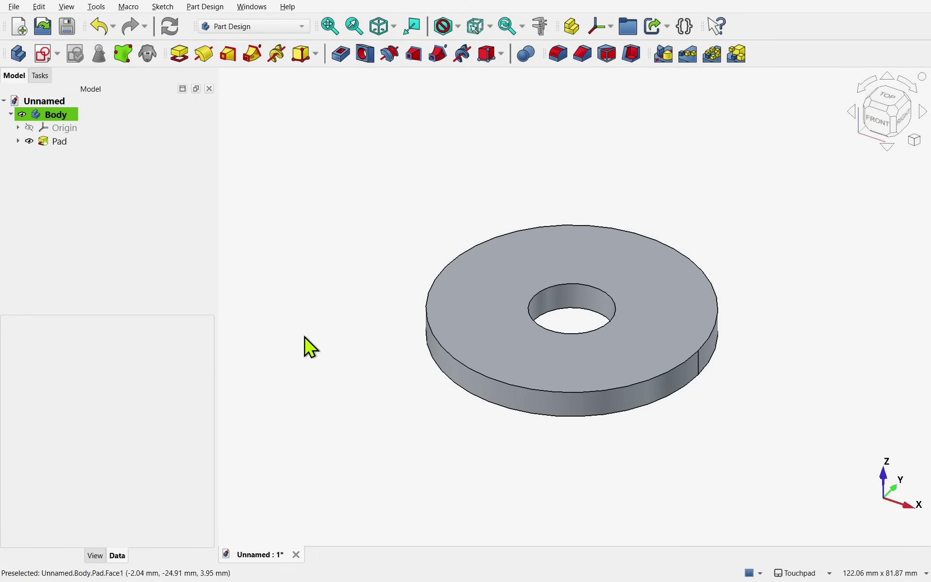
pyautogui.click(18, 141)
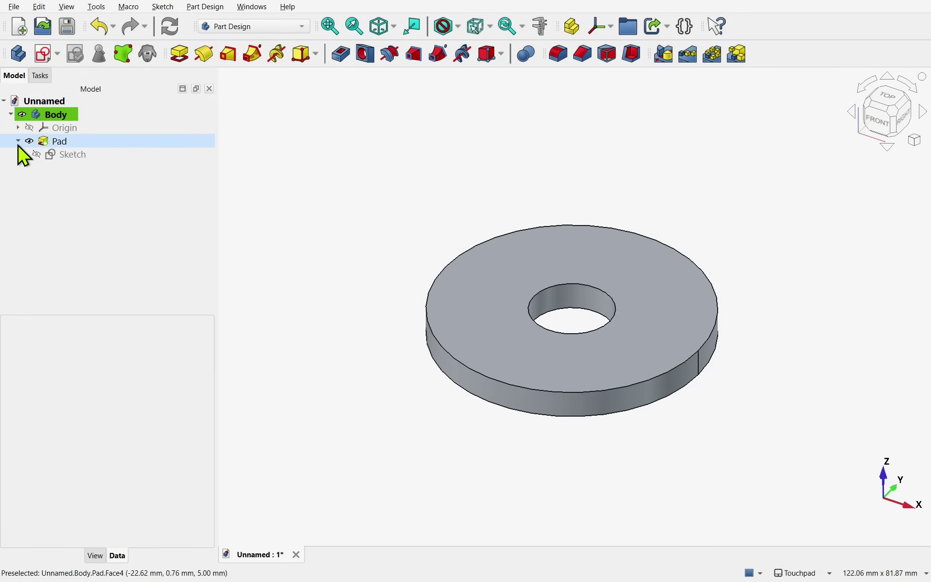
pyautogui.doubleClick(63, 156)
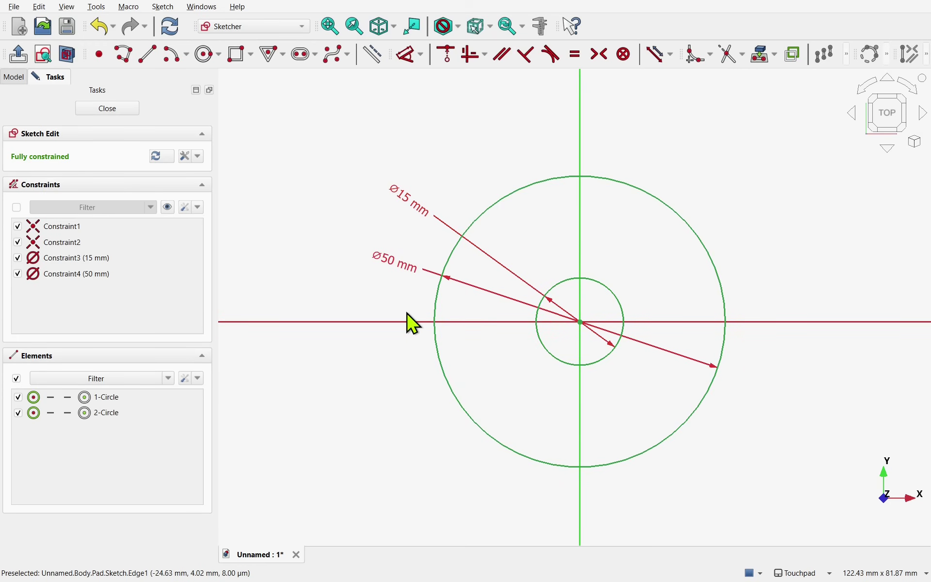
pyautogui.click(116, 109)
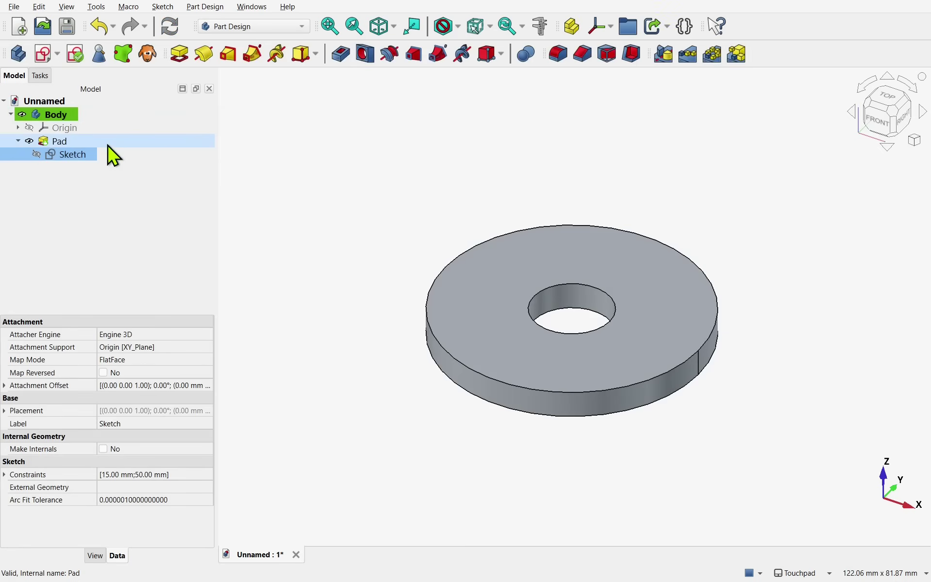
pyautogui.doubleClick(74, 145)
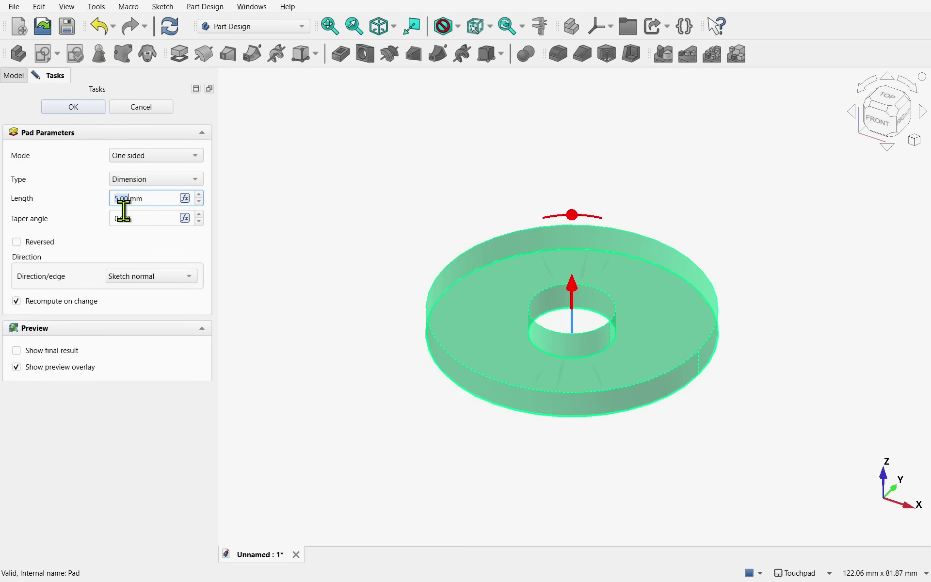
pyautogui.click(92, 112)
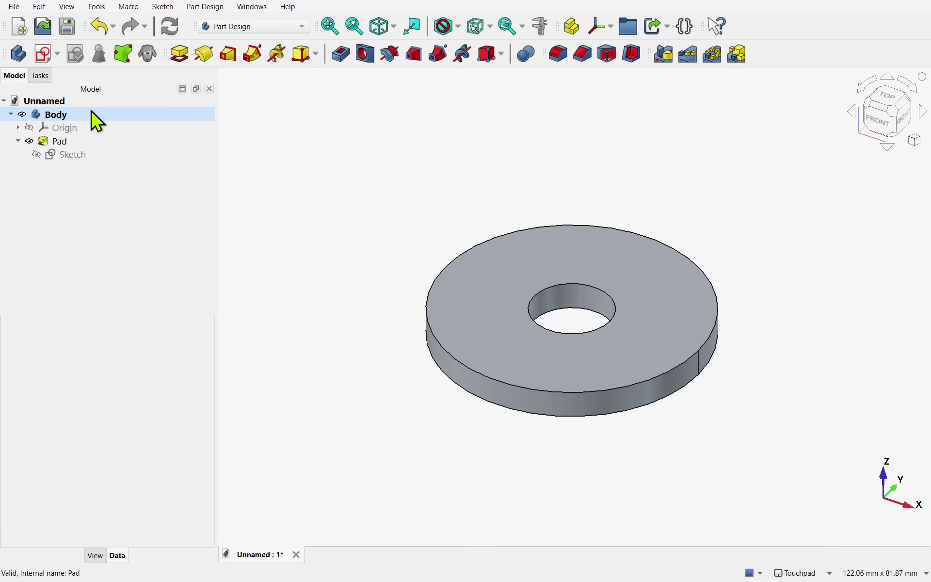
# - Add FrontTooth and BackTooth App::PropertyLength properties to the Body under the Experimental group
pyautogui.click(46, 117)
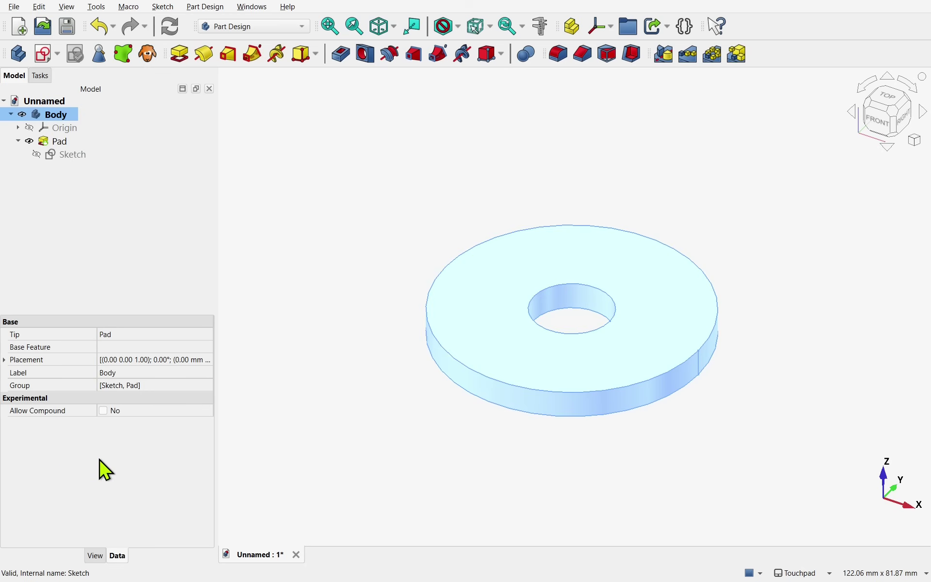
pyautogui.rightClick(133, 456)
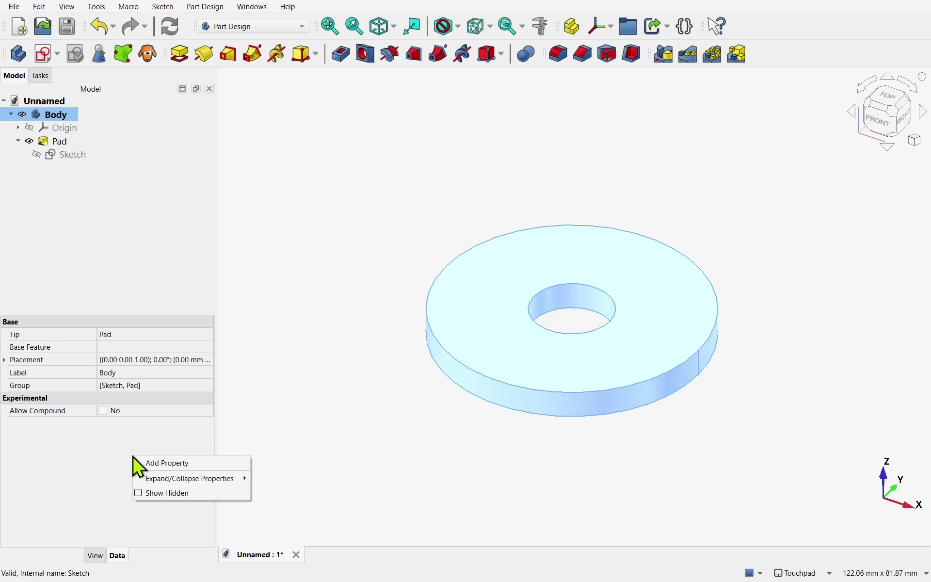
pyautogui.click(177, 467)
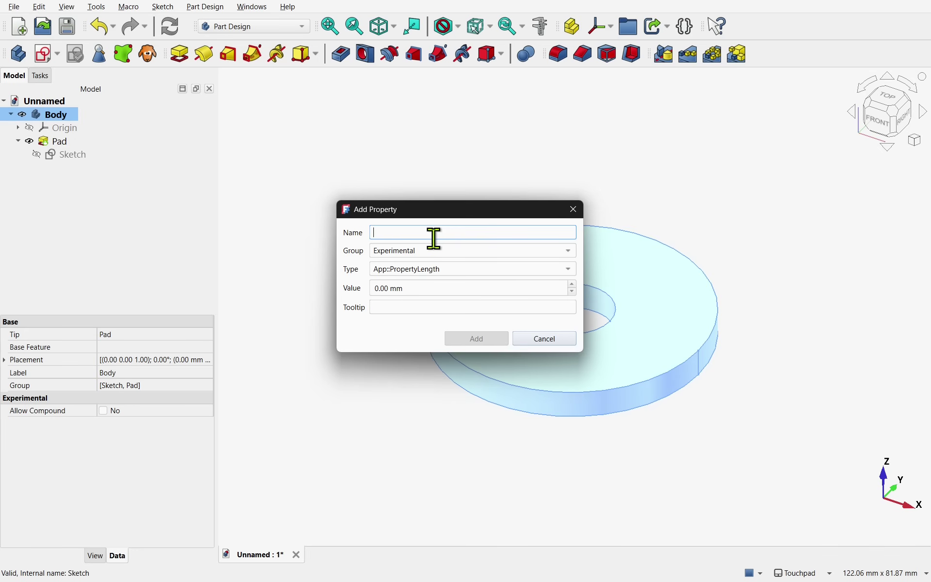
pyautogui.write('FrontTooth')
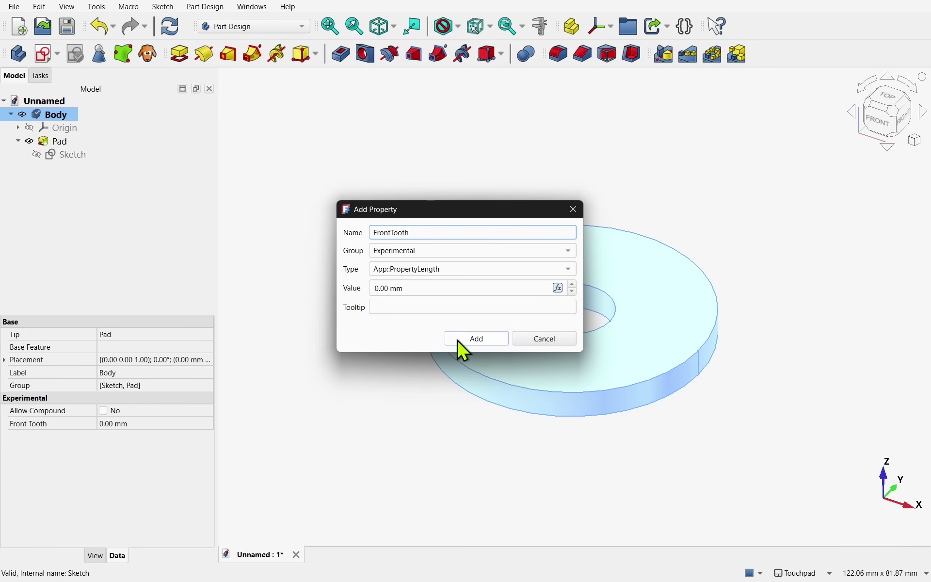
pyautogui.click(471, 339)
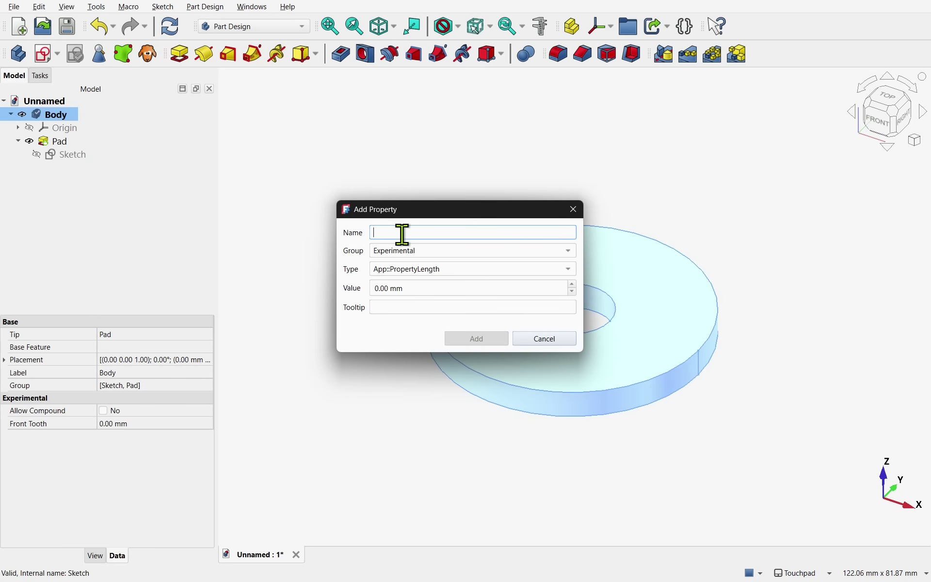
pyautogui.write('BackTooth')
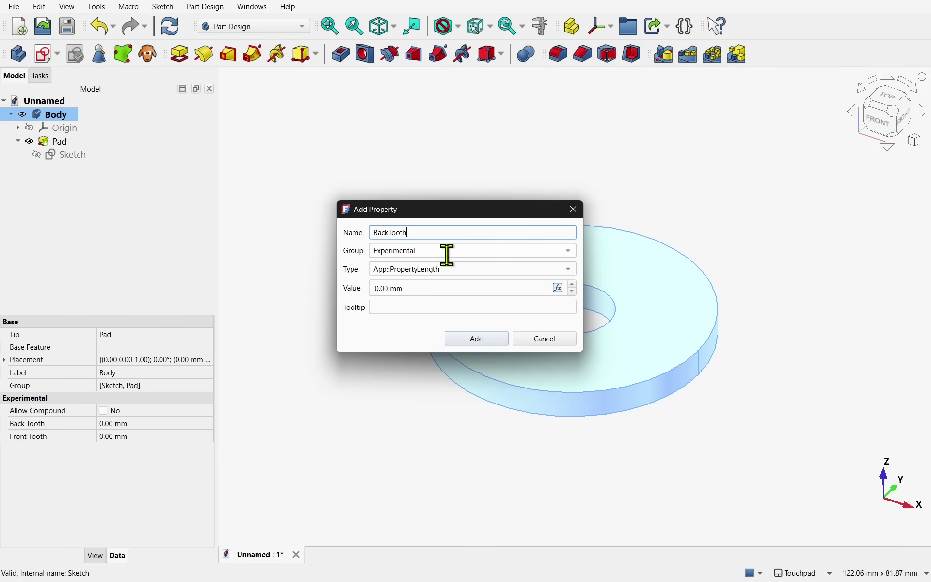
pyautogui.moveTo(439, 251); pyautogui.dragTo(366, 256)
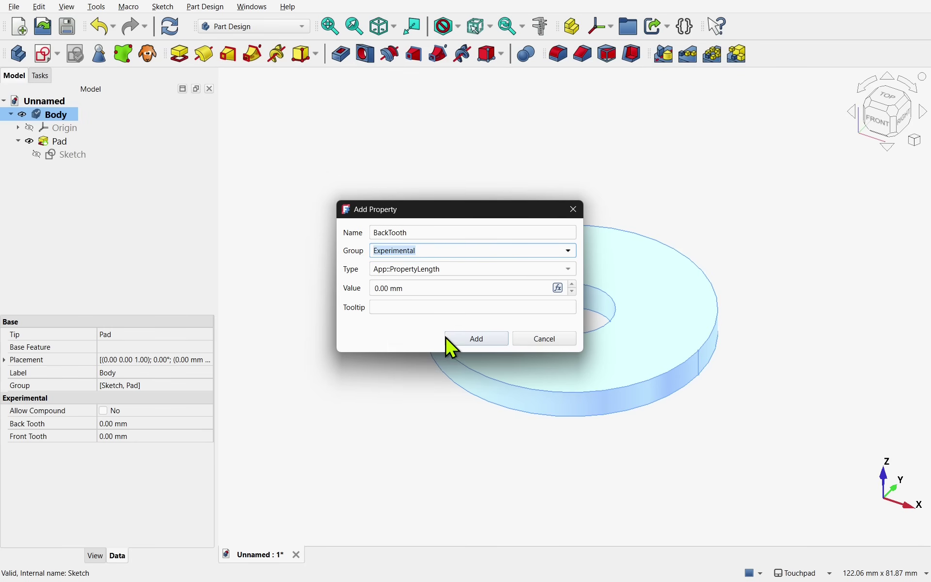
pyautogui.click(472, 341)
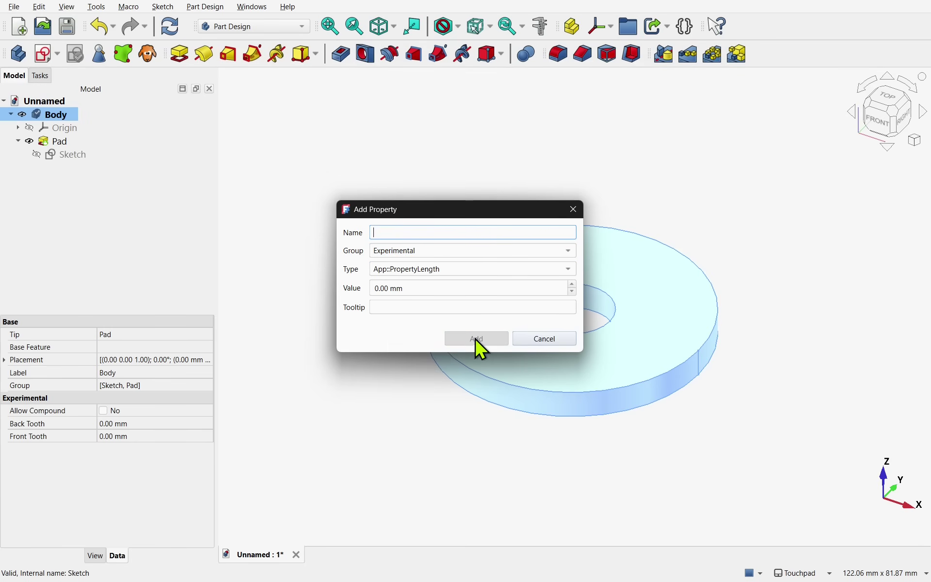
pyautogui.click(577, 214)
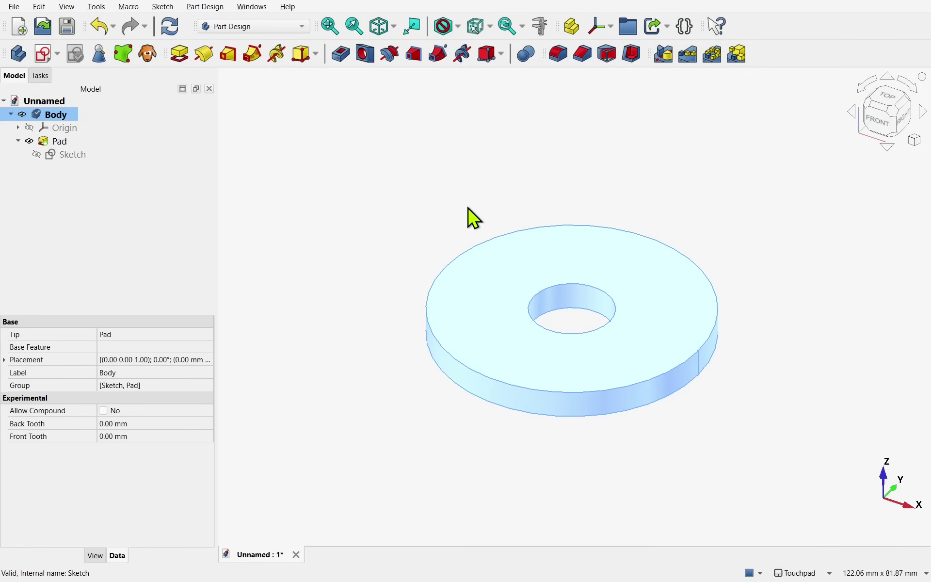
# - Start a new sketch on the washer's top face
pyautogui.click(474, 218)
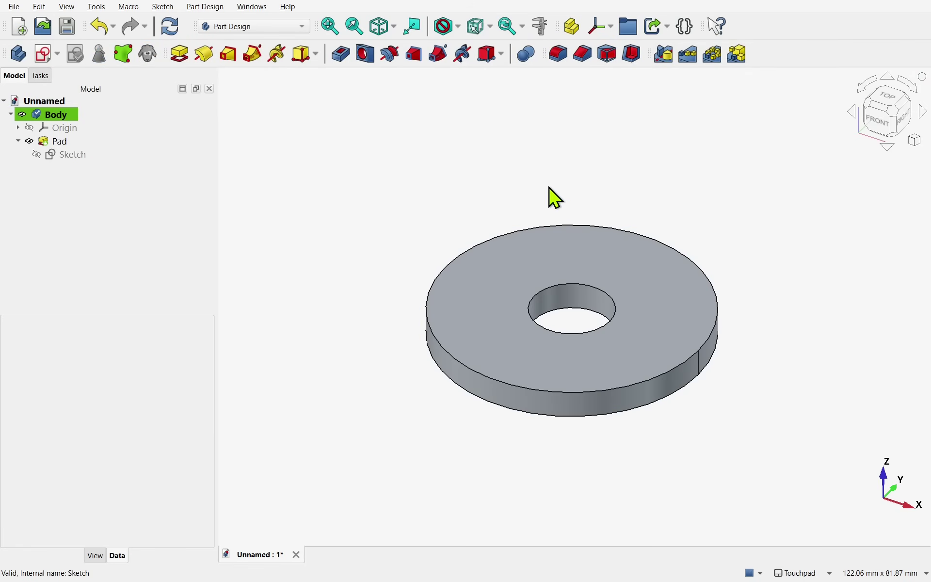
pyautogui.click(639, 278)
pyautogui.click(47, 54)
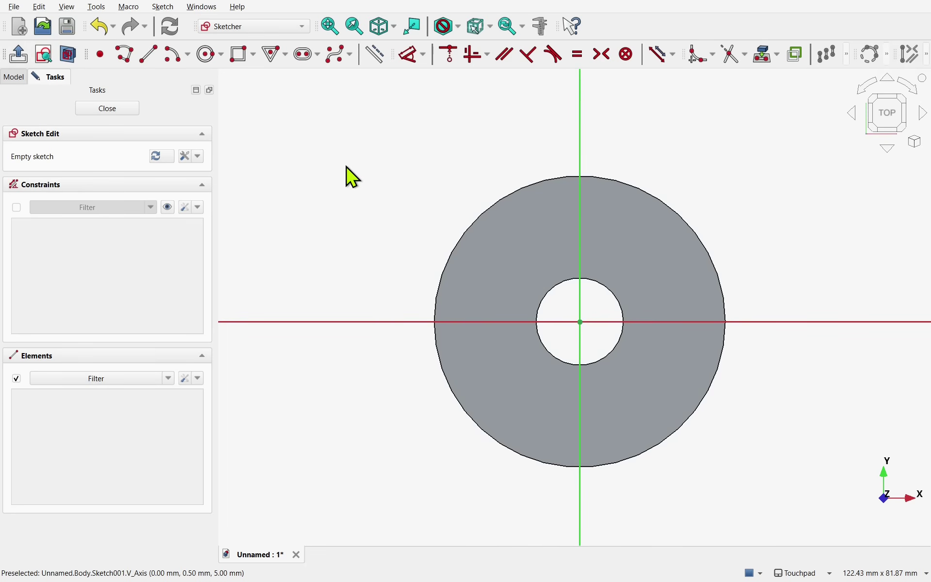
# - Draw two concentric arcs centred on the sketch origin, one above the hole and one higher
pyautogui.click(174, 54)
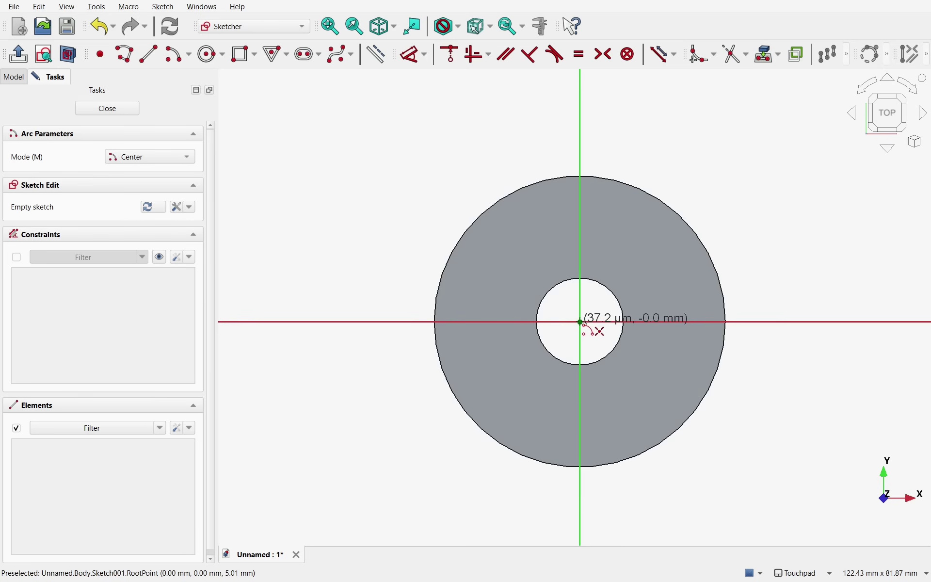
pyautogui.click(580, 322)
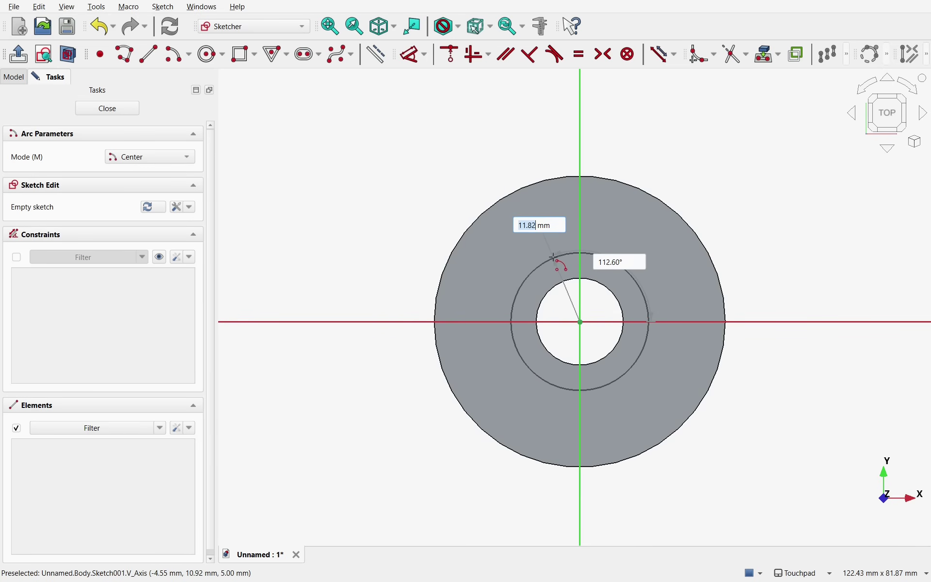
pyautogui.click(554, 257)
pyautogui.click(607, 258)
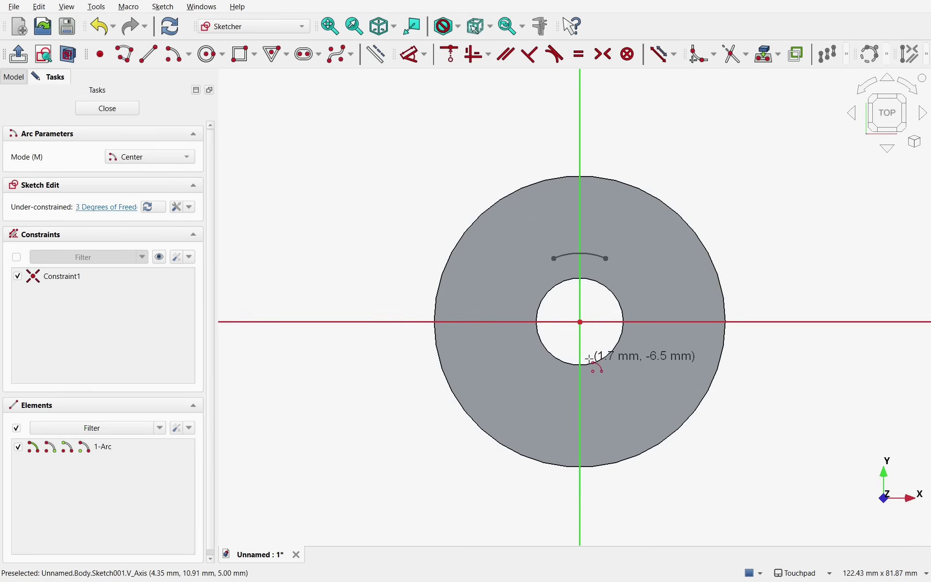
pyautogui.click(581, 322)
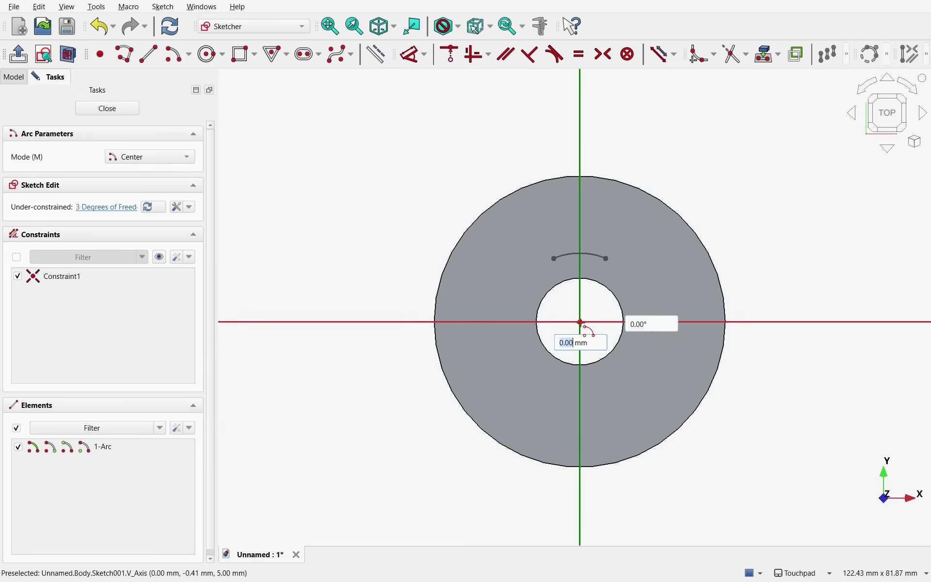
pyautogui.click(549, 202)
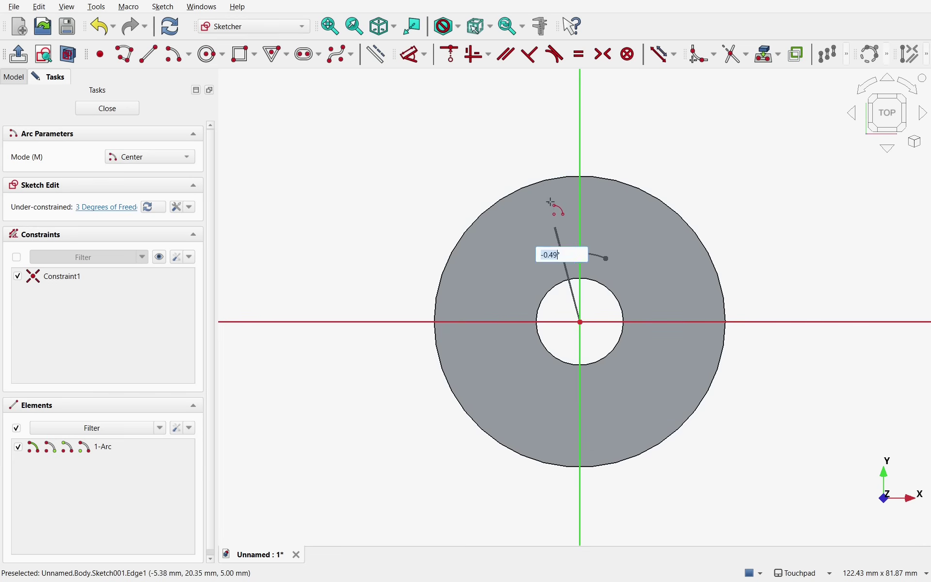
pyautogui.click(612, 204)
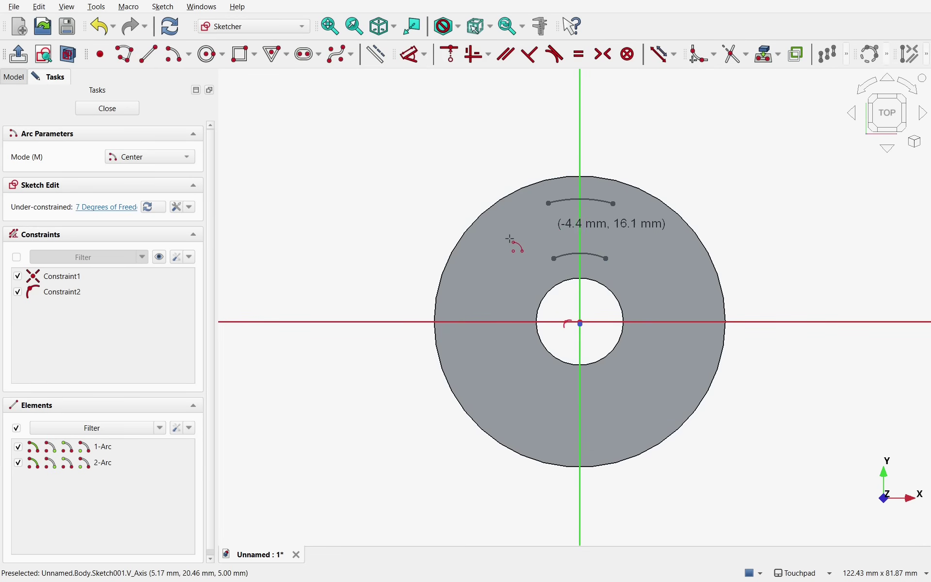
# - Draw a polyline from the origin through the arc endpoints and back to the origin
pyautogui.click(124, 55)
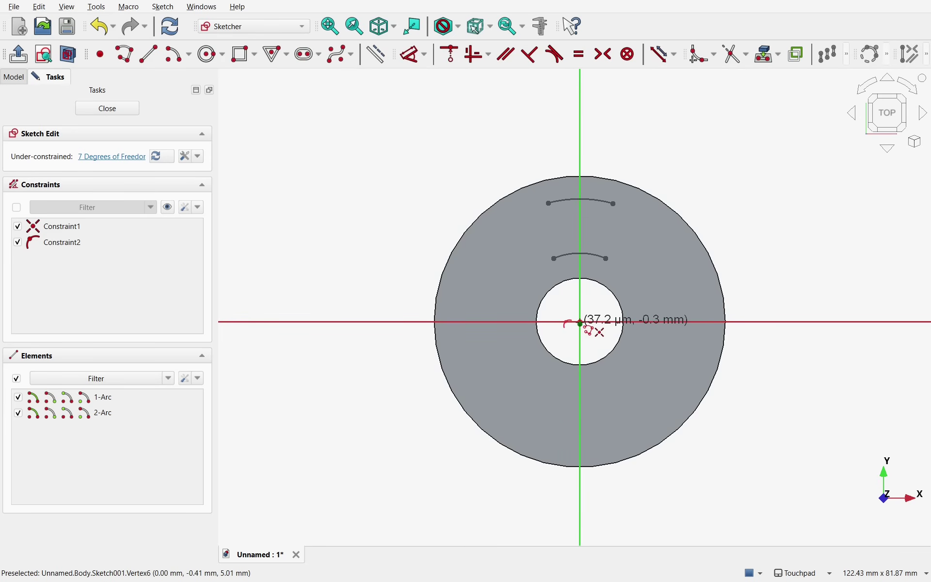
pyautogui.click(580, 322)
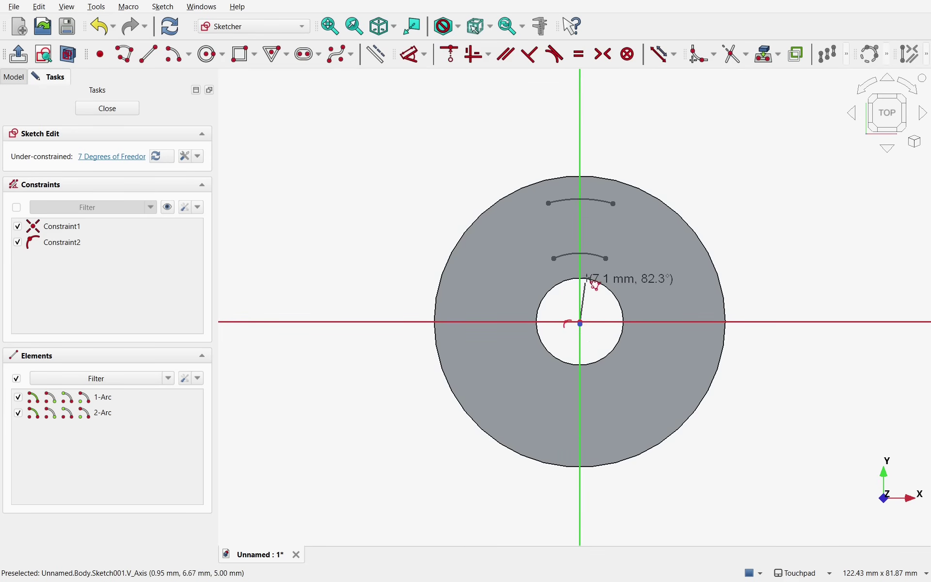
pyautogui.click(606, 259)
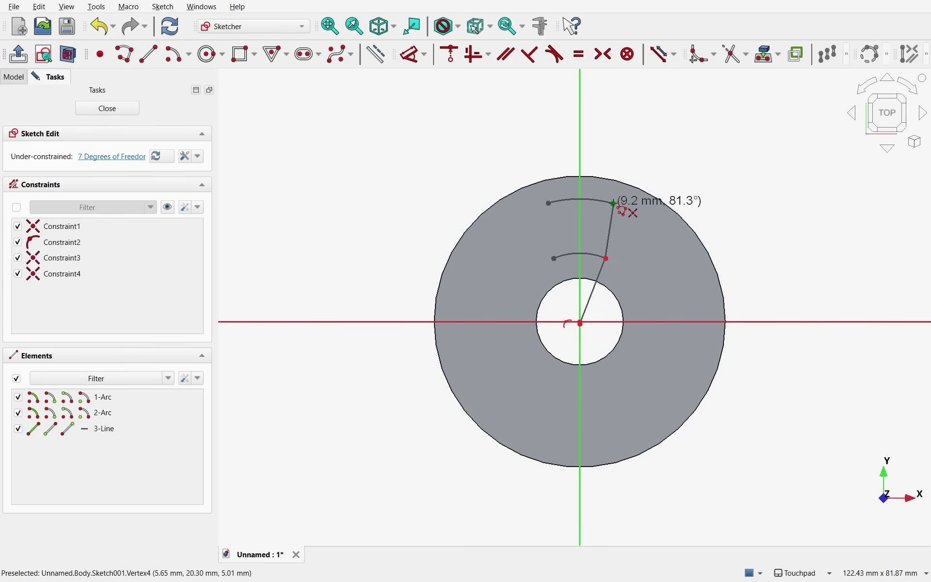
pyautogui.click(613, 204)
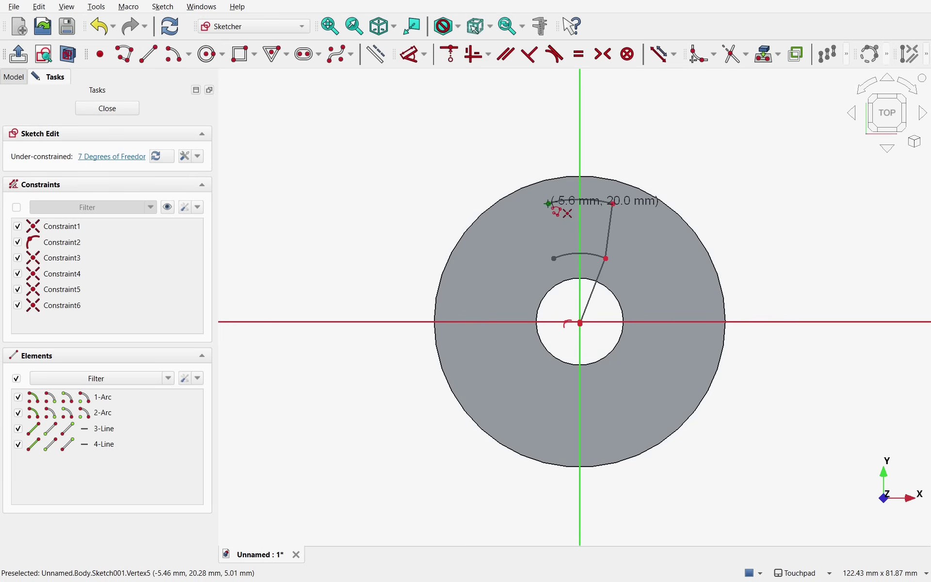
pyautogui.press('m')
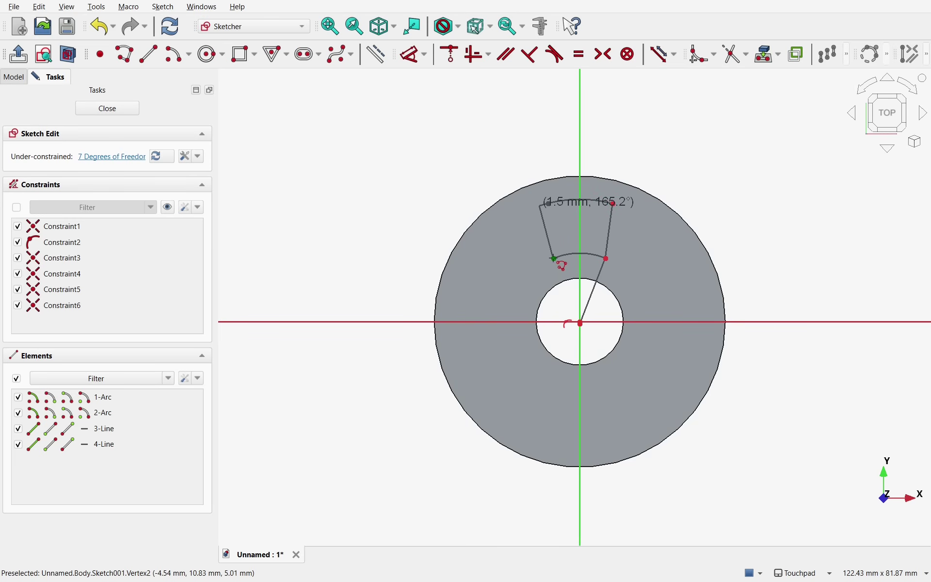
pyautogui.click(554, 259)
pyautogui.click(580, 323)
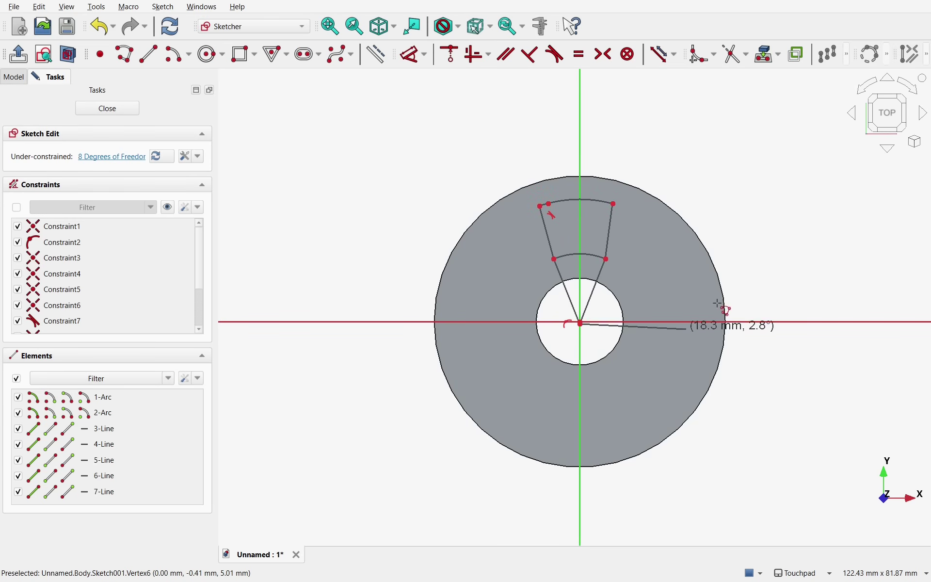
pyautogui.press('Escape')
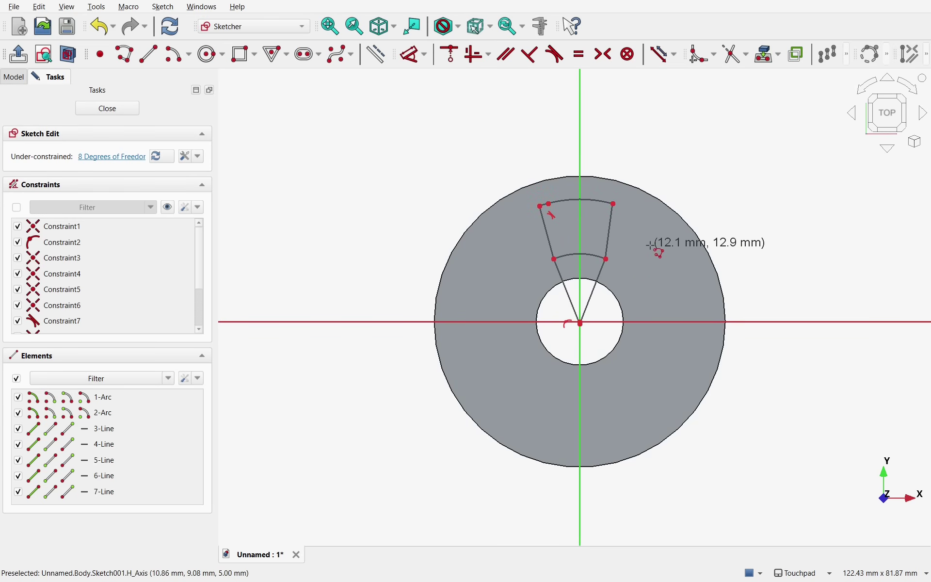
pyautogui.press('Escape')
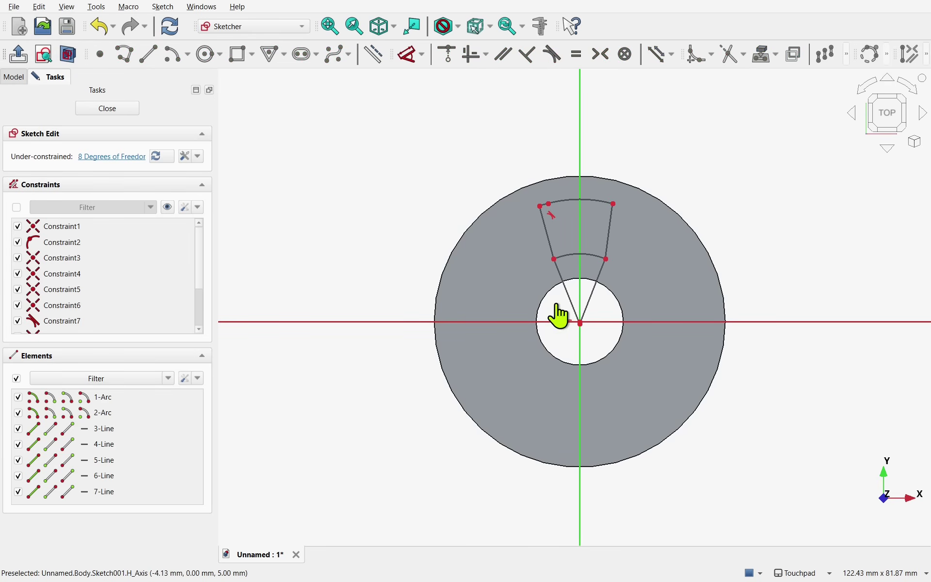
# - Join the line ends at the origin and make each pair of side lines parallel
pyautogui.moveTo(553, 303); pyautogui.dragTo(606, 346)
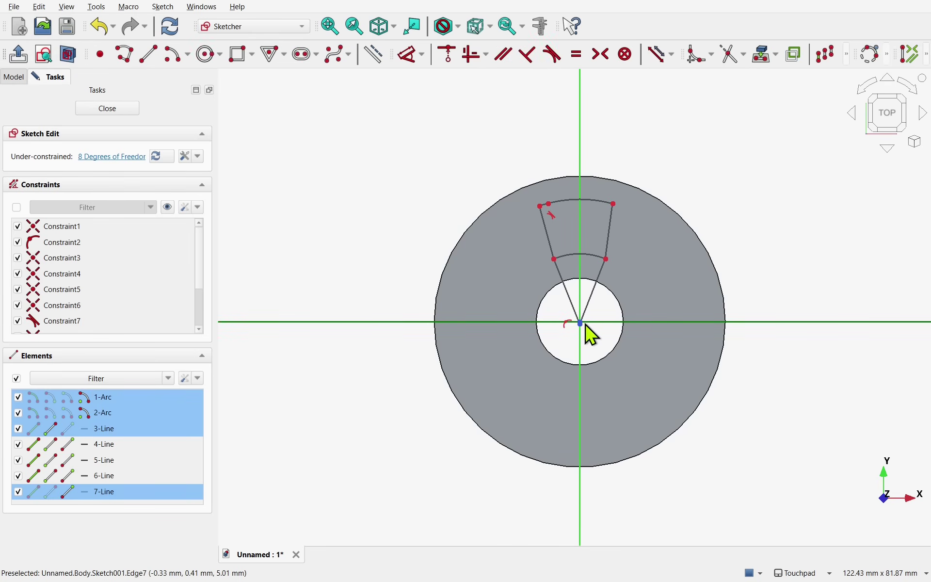
pyautogui.click(447, 60)
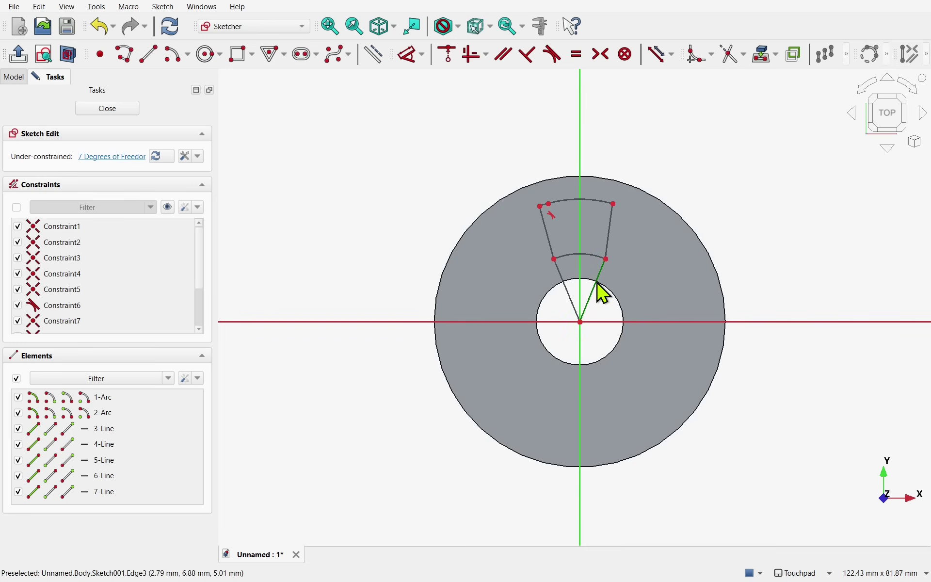
pyautogui.click(595, 267)
pyautogui.click(610, 226)
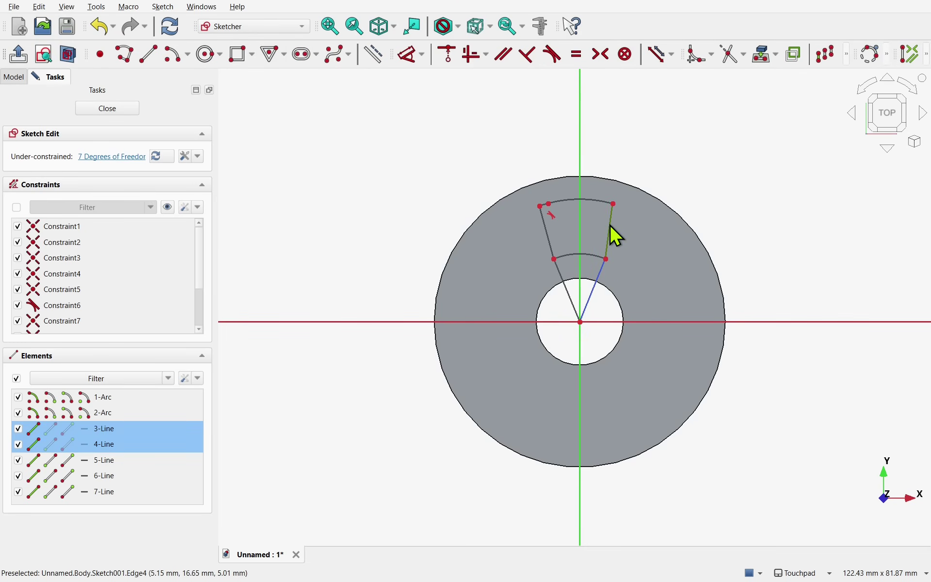
pyautogui.click(506, 59)
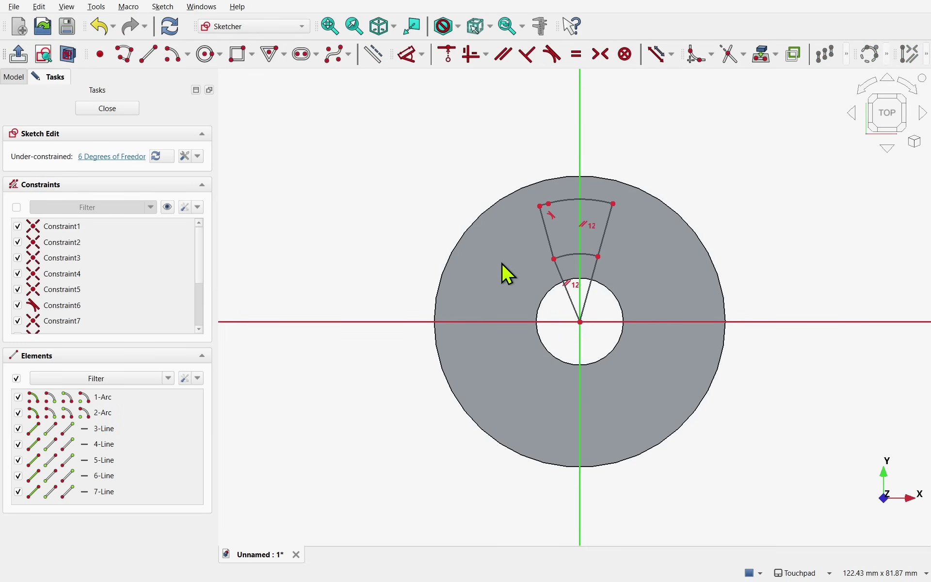
pyautogui.click(563, 286)
pyautogui.click(547, 233)
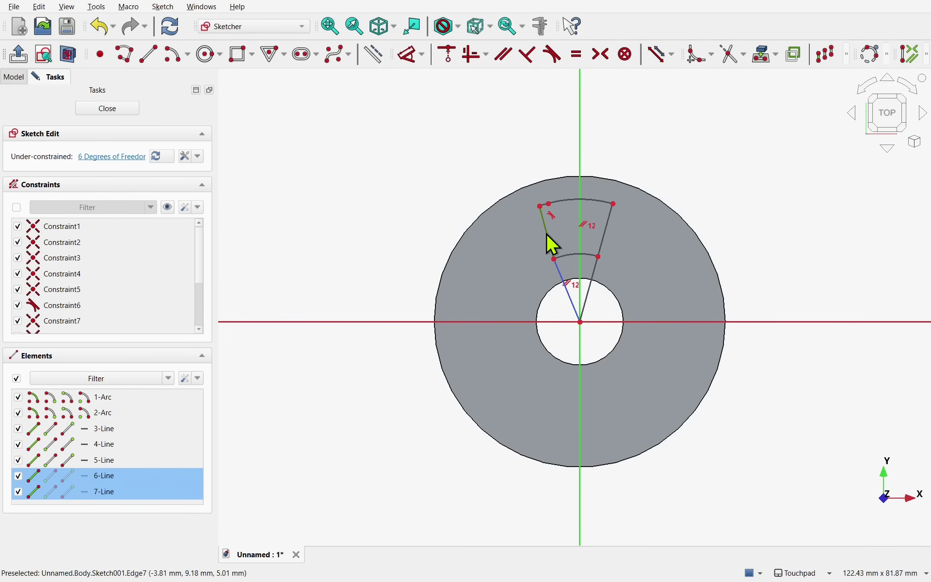
pyautogui.click(503, 56)
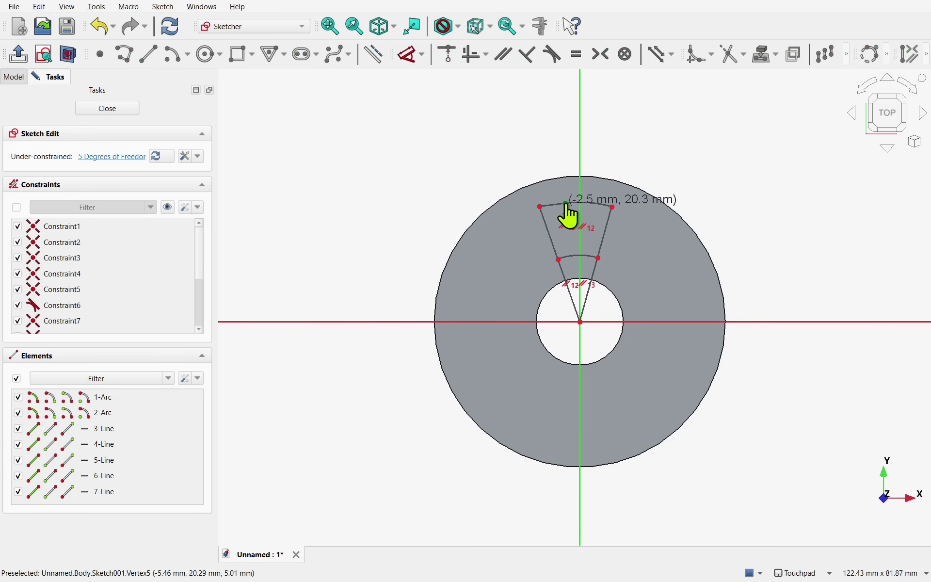
# - Delete the stray short line and join the loose endpoints at the top-left corner
pyautogui.moveTo(565, 203)
pyautogui.mouseDown()
pyautogui.moveTo(550, 210)
pyautogui.moveTo(542, 200)
pyautogui.mouseUp()
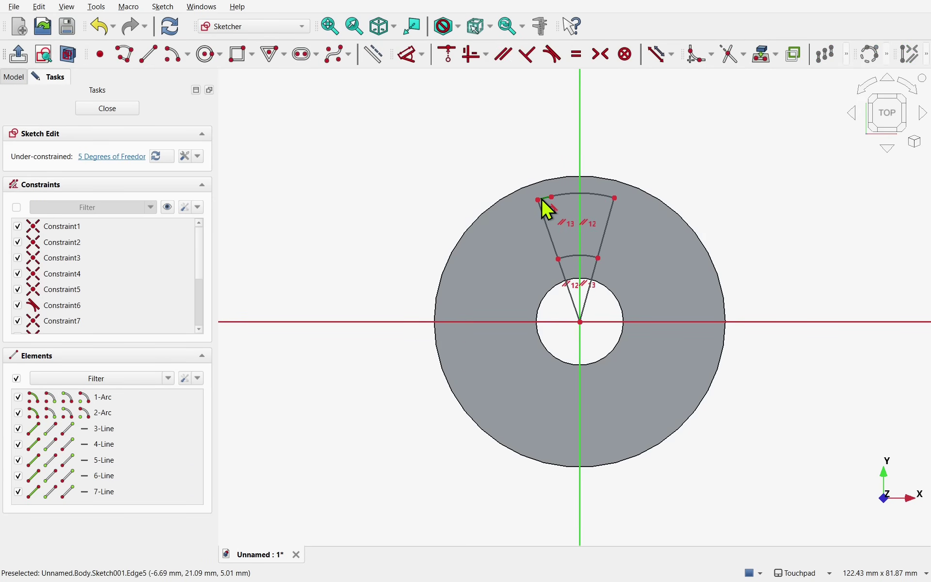
pyautogui.scroll(2, 541, 201)
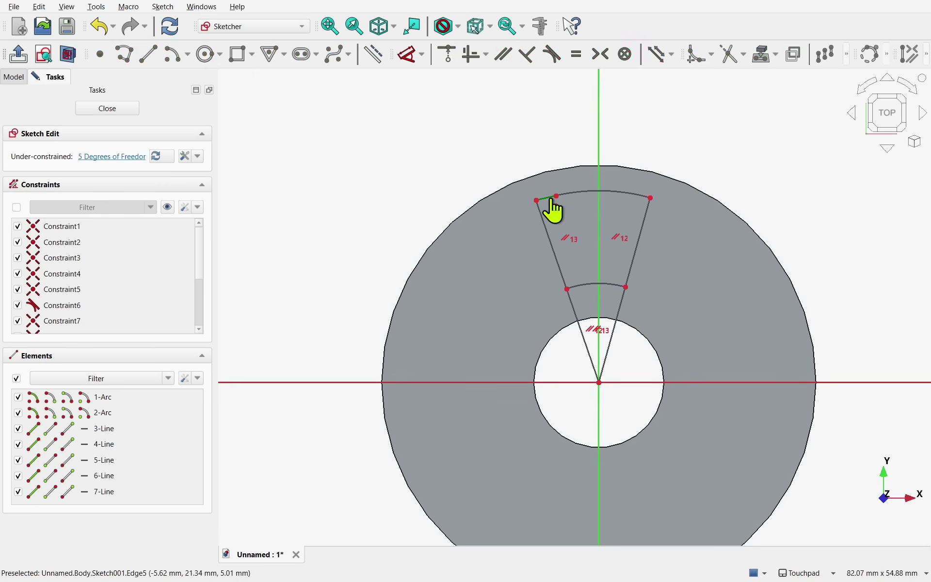
pyautogui.press('Delete')
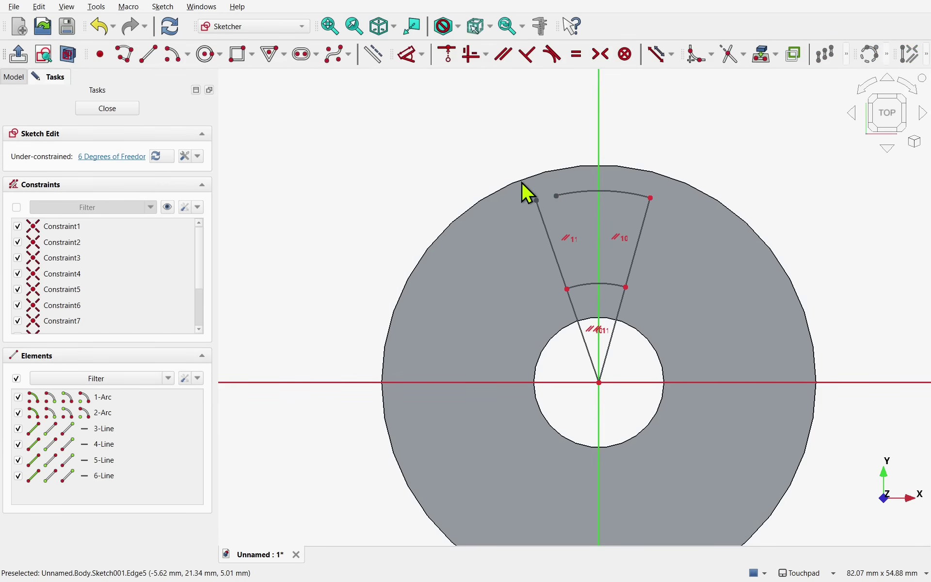
pyautogui.moveTo(516, 179); pyautogui.dragTo(570, 228)
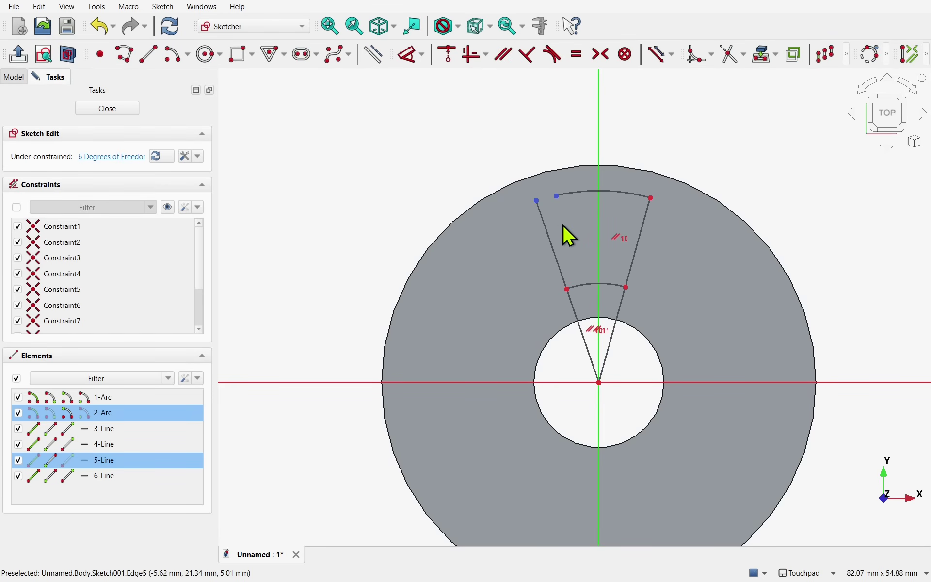
pyautogui.click(445, 56)
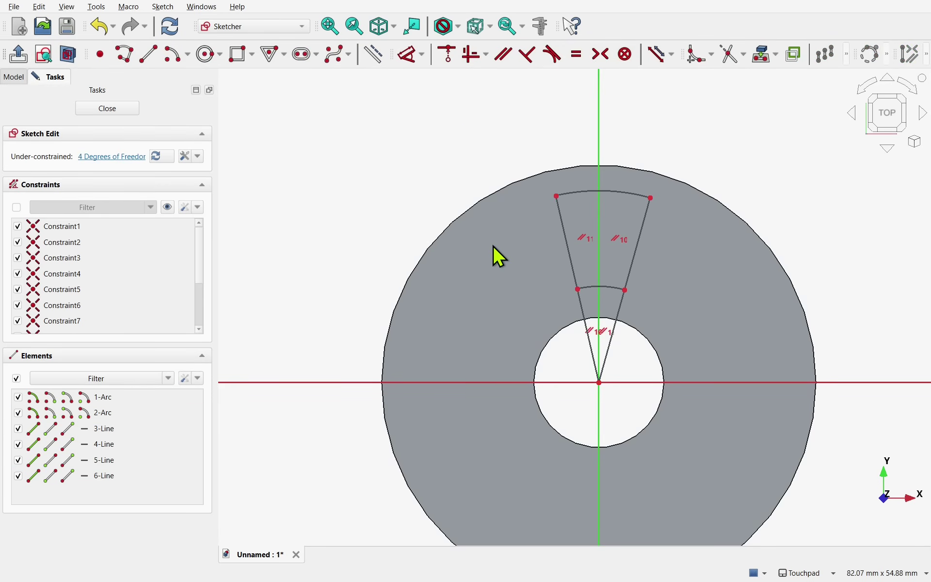
# - Make the upper arc's ends symmetric about the vertical axis and drag the arcs apart
pyautogui.click(556, 197)
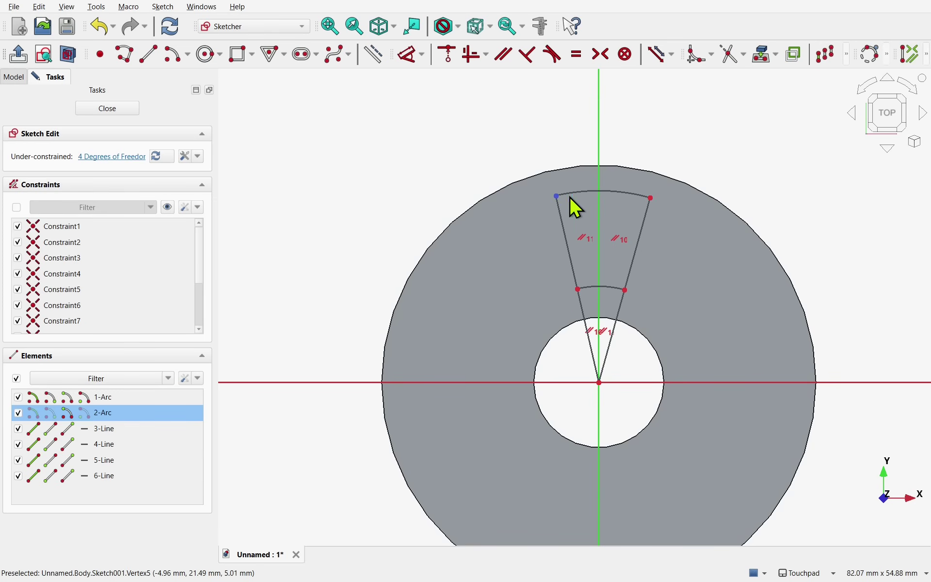
pyautogui.click(650, 199)
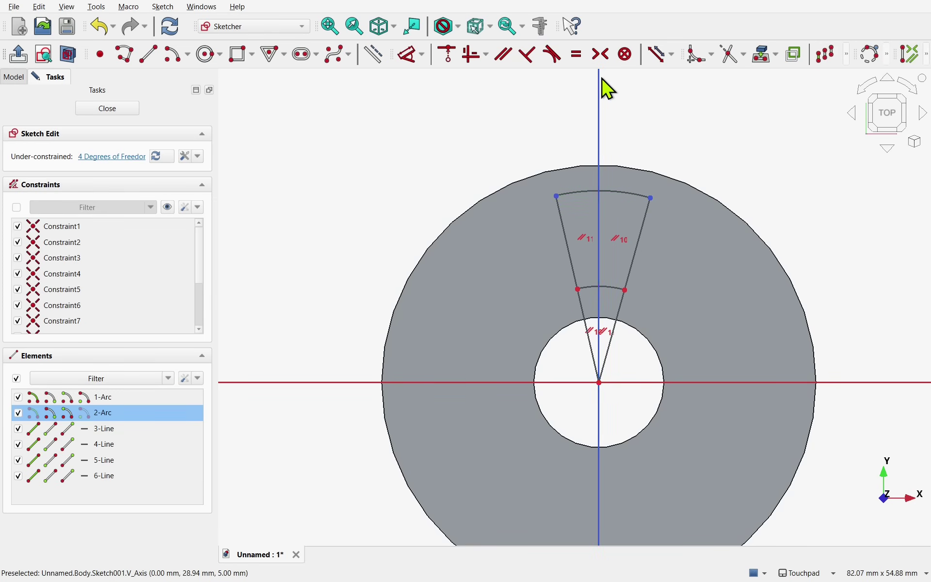
pyautogui.click(601, 55)
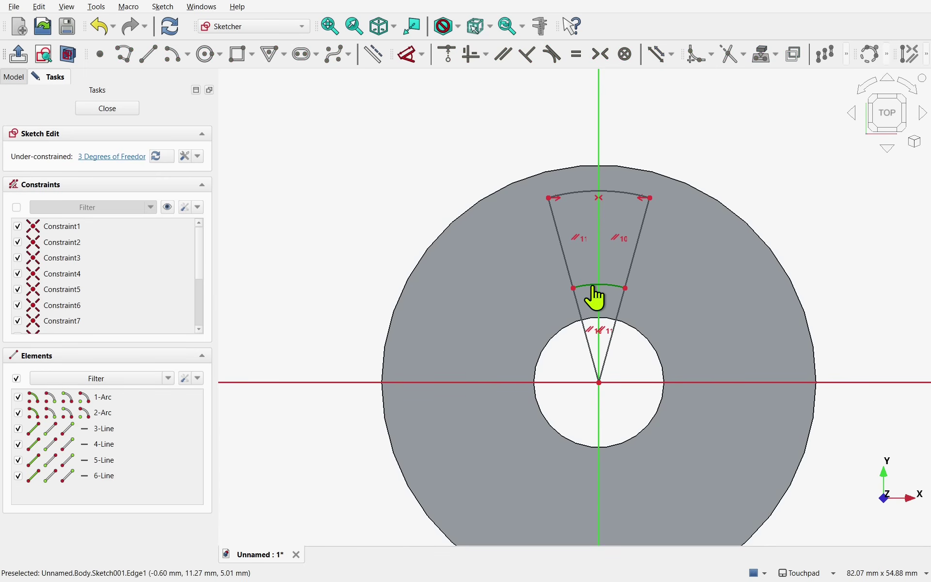
pyautogui.moveTo(594, 290)
pyautogui.mouseDown()
pyautogui.moveTo(587, 261)
pyautogui.moveTo(589, 279)
pyautogui.mouseUp()
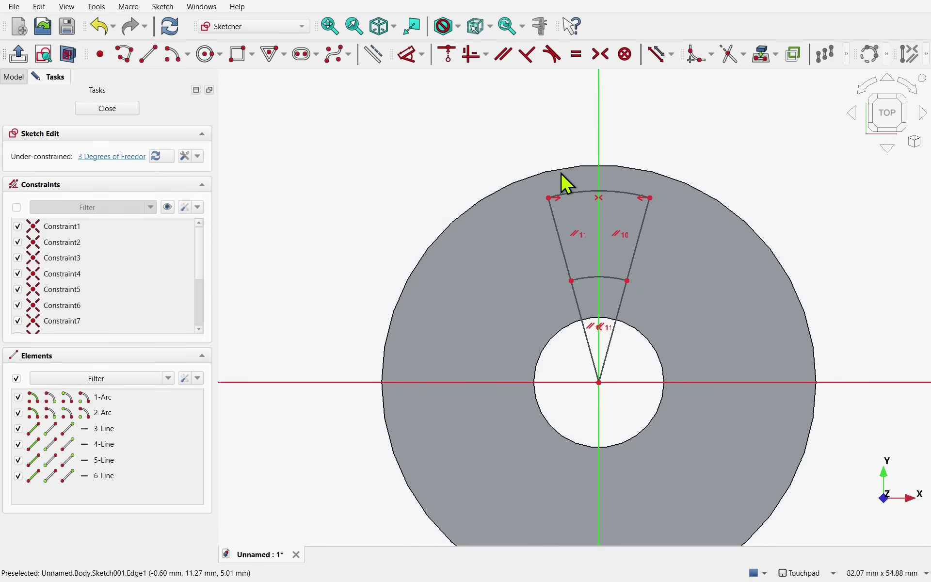
pyautogui.moveTo(579, 191); pyautogui.dragTo(590, 179)
# - Constrain the upper arc to a 22 mm radius and the inner arc to 10 mm
pyautogui.click(590, 180)
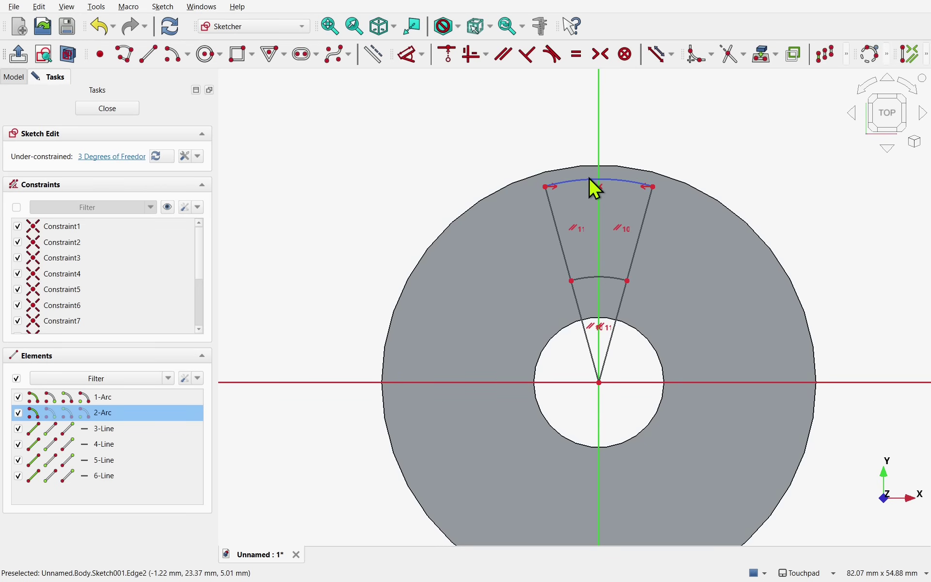
pyautogui.press('d')
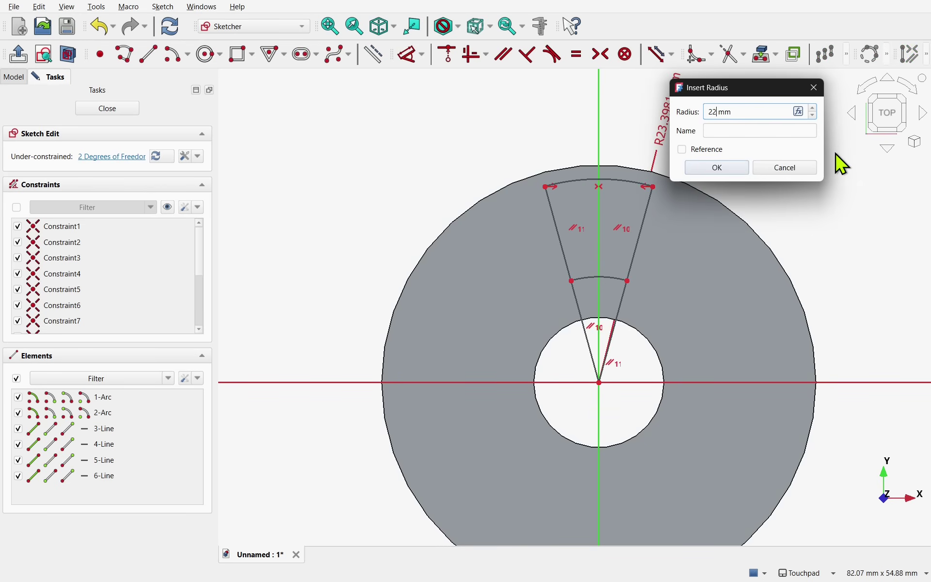
pyautogui.click(720, 169)
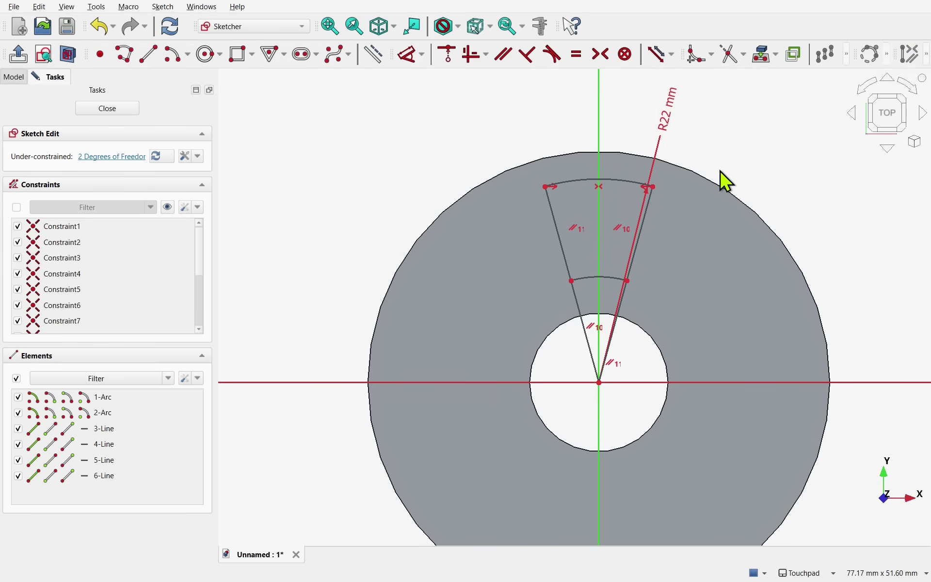
pyautogui.click(610, 276)
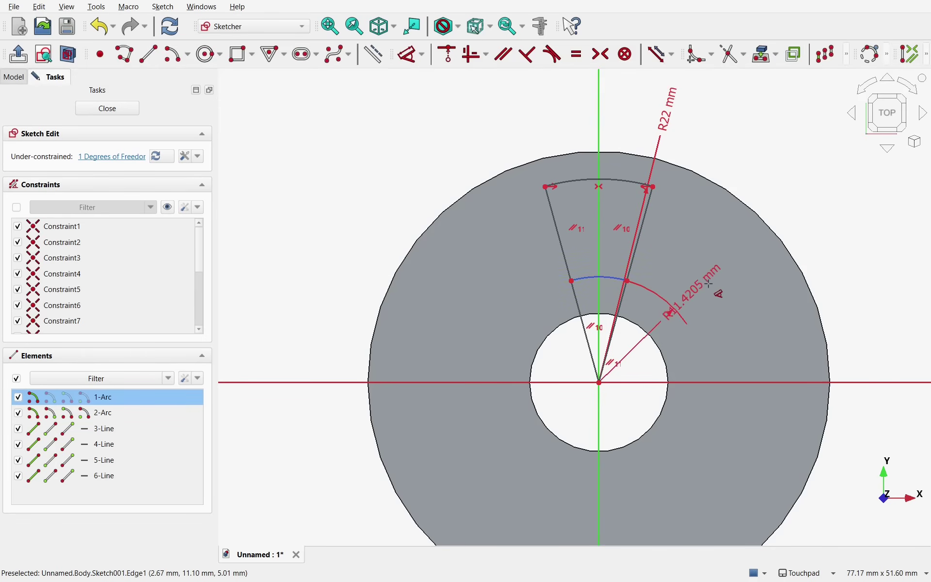
pyautogui.click(703, 303)
pyautogui.write('10')
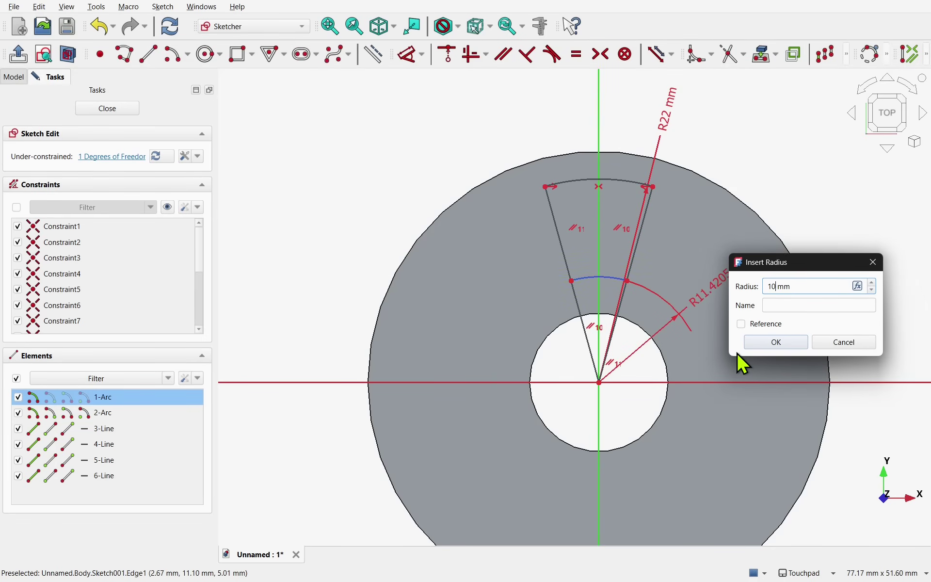
pyautogui.press('Return')
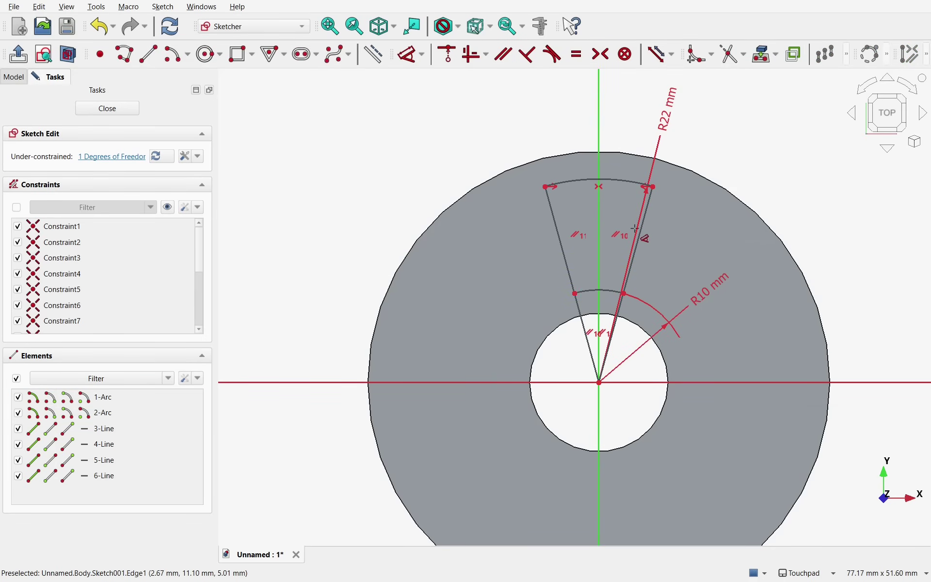
# - Add a vertical distance constraint and a 360/30 (12°) angle between the wedge's sides
pyautogui.click(558, 231)
pyautogui.press('d')
pyautogui.click(638, 223)
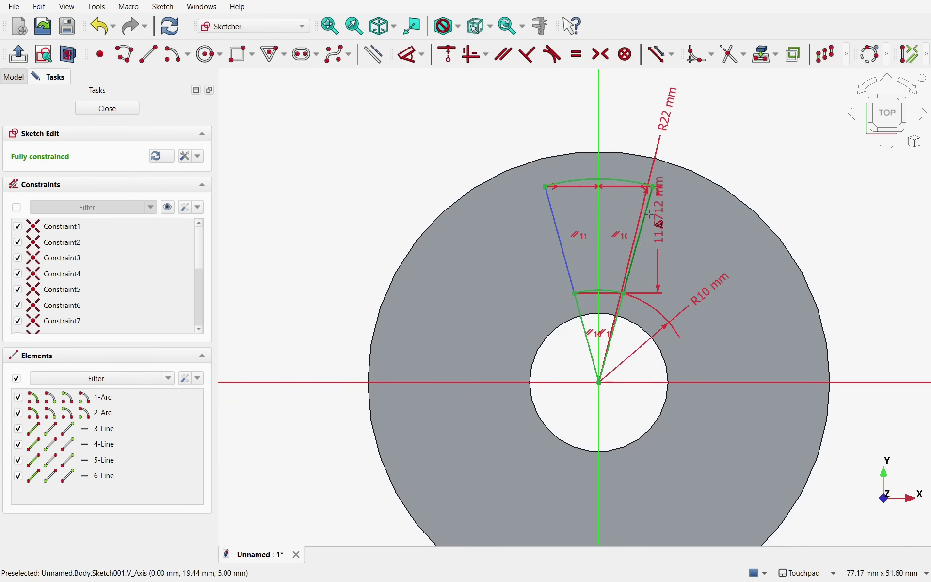
pyautogui.scroll(5, 639, 222)
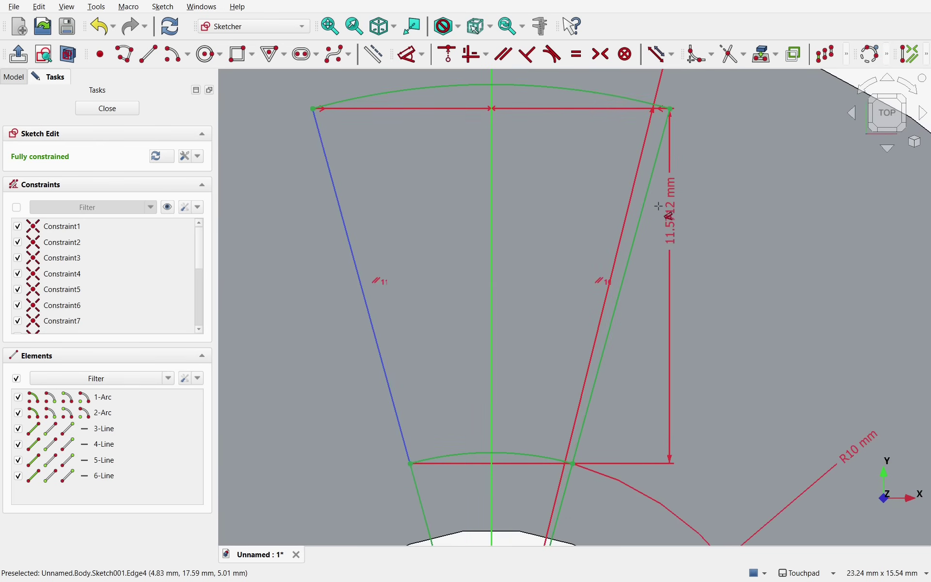
pyautogui.click(647, 203)
pyautogui.scroll(-5, 653, 214)
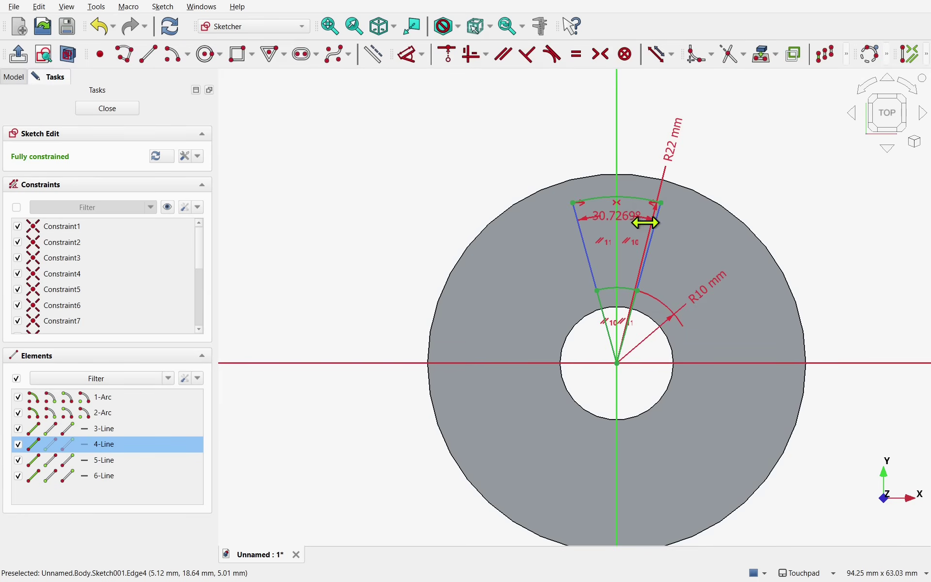
pyautogui.click(645, 222)
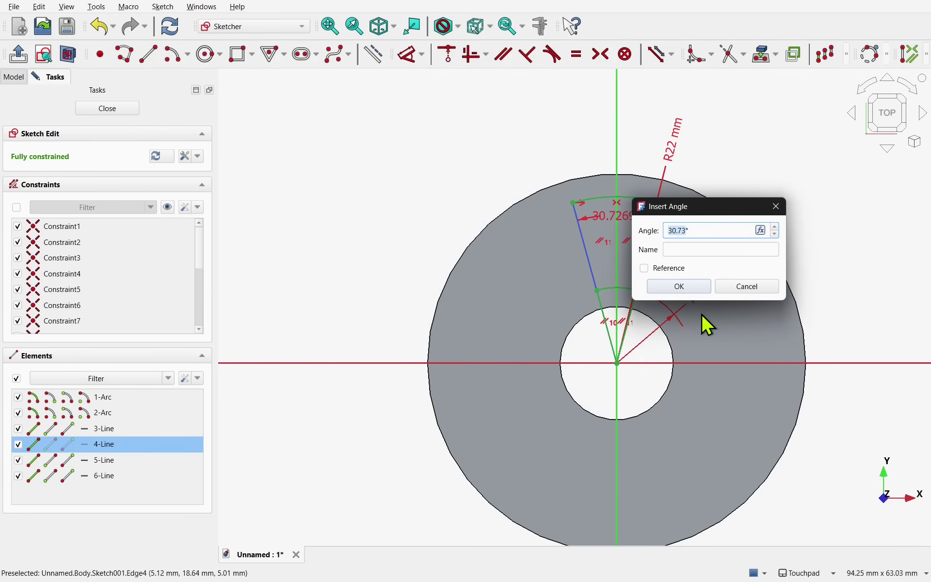
pyautogui.write('360/30')
pyautogui.press('Return')
pyautogui.click(678, 287)
pyautogui.scroll(5, 618, 228)
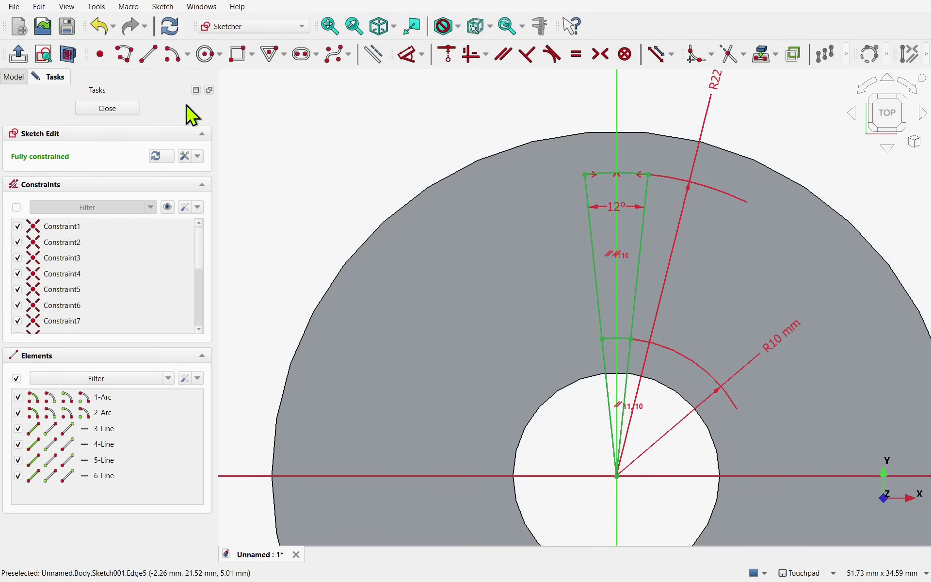
# - Close the tooth sketch, select Body, and view the ring from the top
pyautogui.click(127, 110)
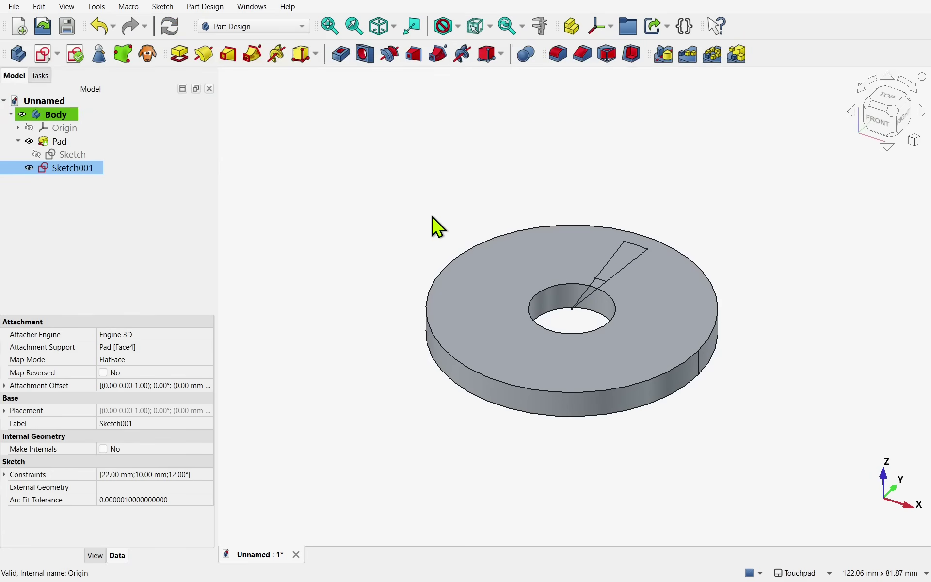
pyautogui.click(57, 115)
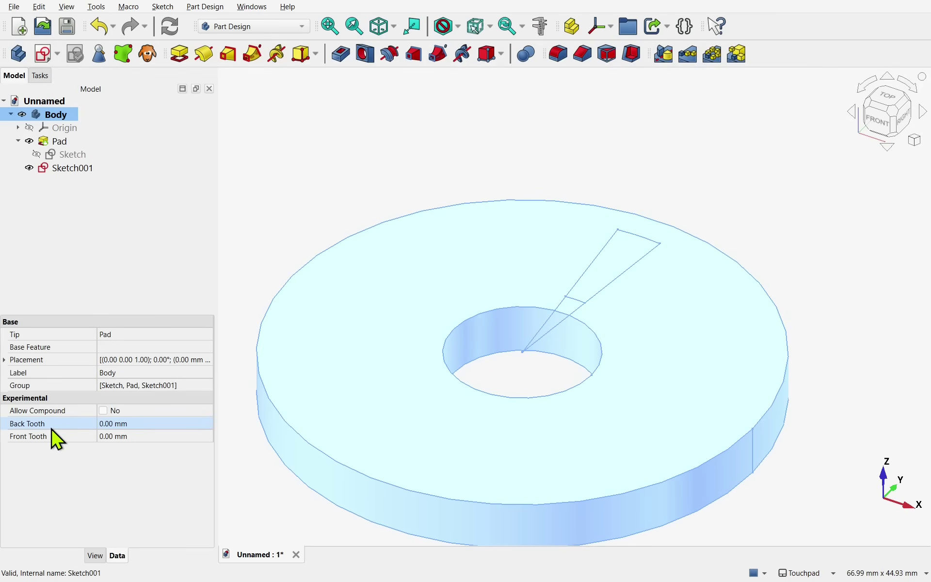
pyautogui.scroll(5, 598, 306)
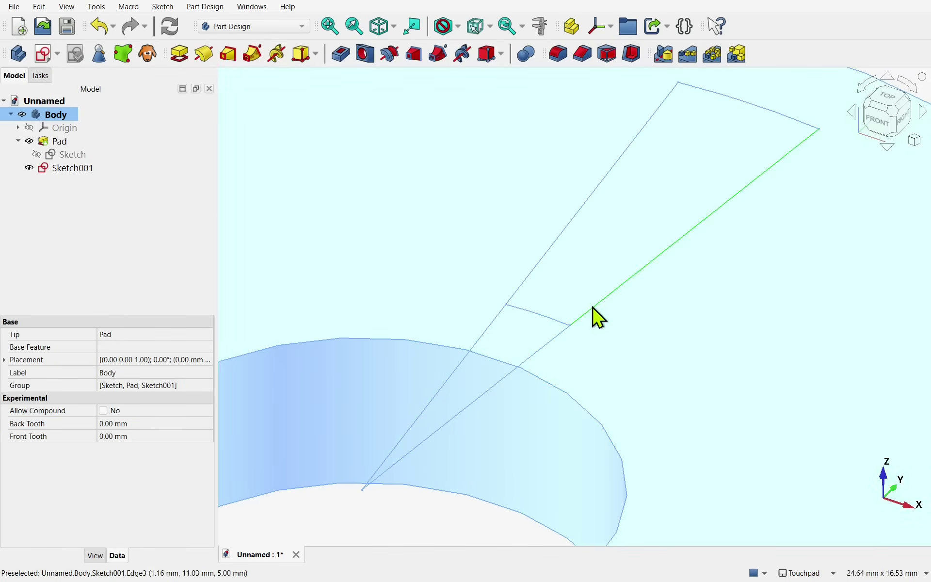
pyautogui.click(891, 105)
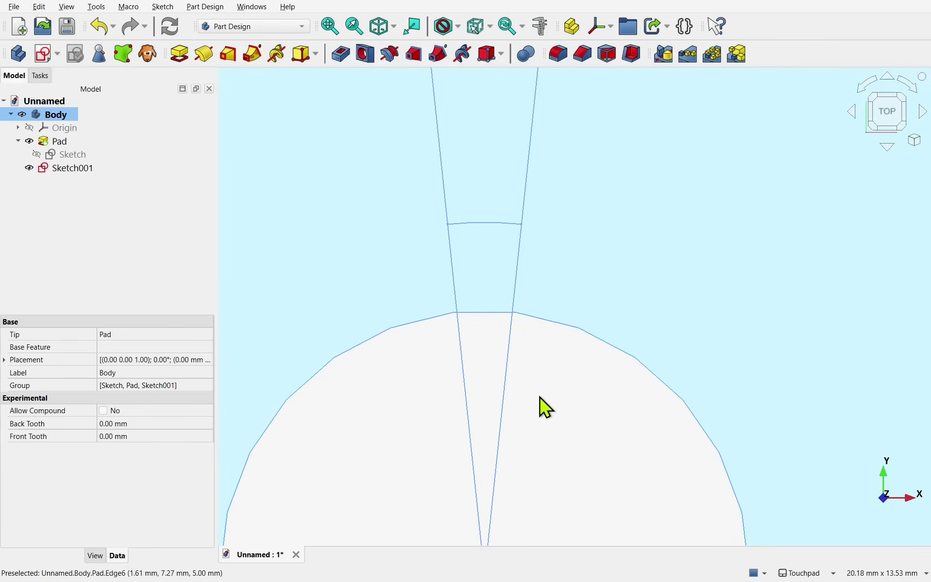
pyautogui.click(543, 408)
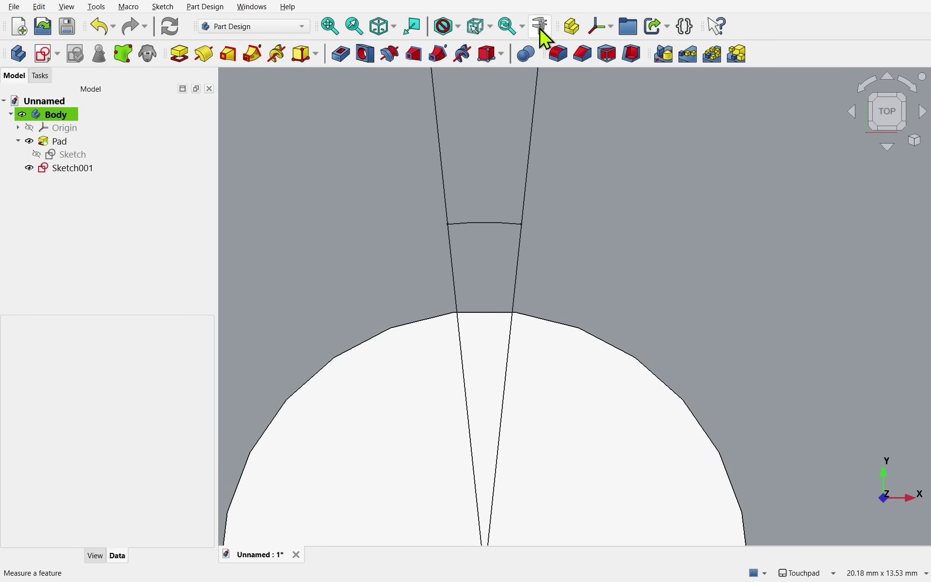
# - Measure the inner arc's end-to-end width and save the 2.09 mm reading
pyautogui.click(541, 27)
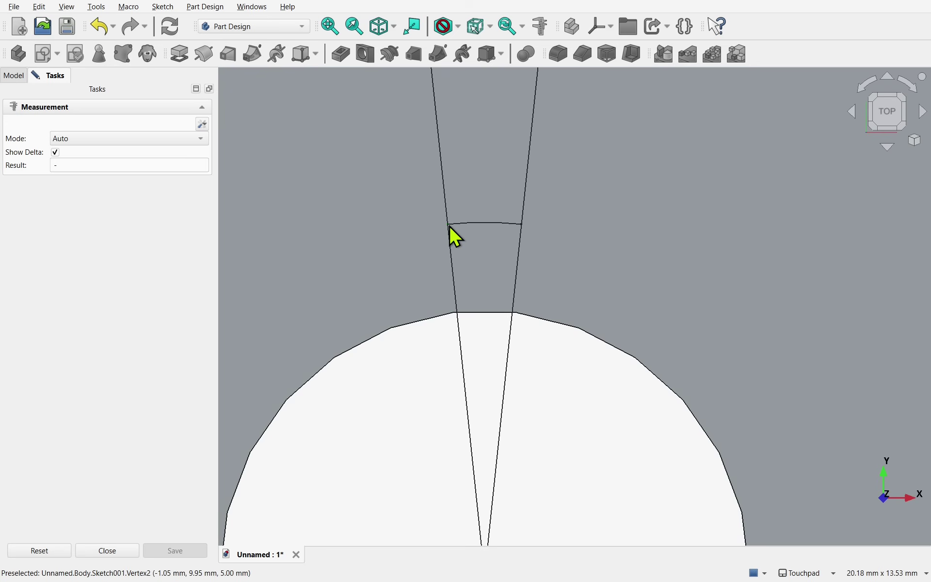
pyautogui.moveTo(449, 226)
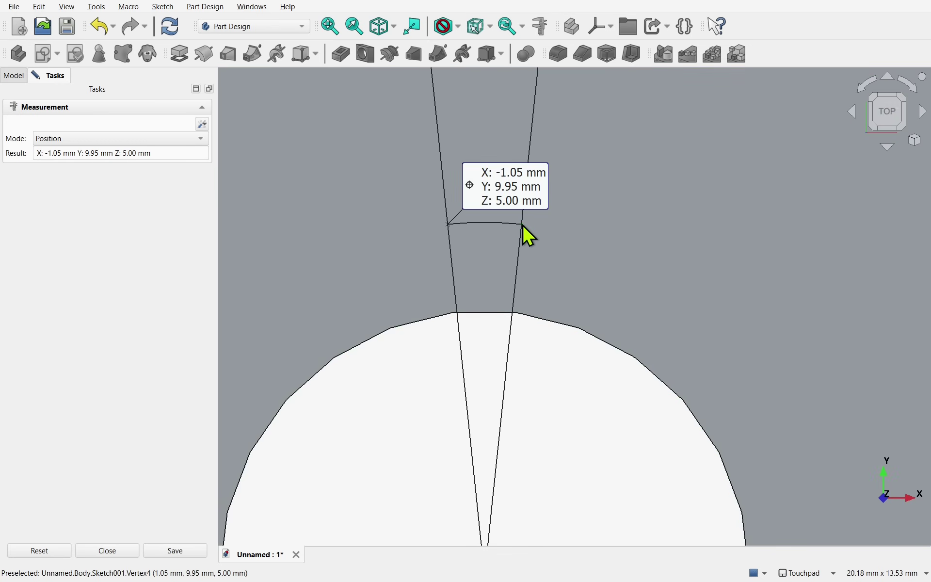
pyautogui.click(522, 225)
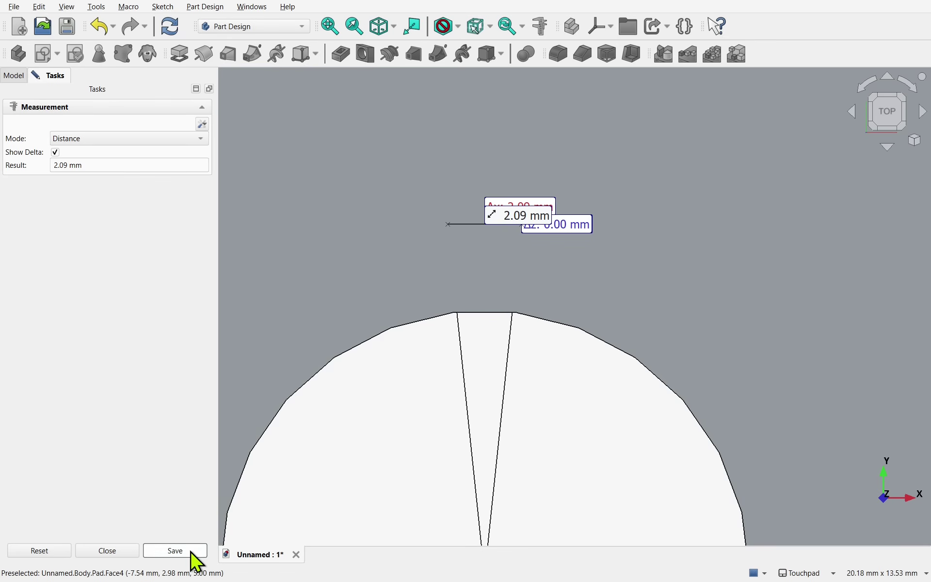
pyautogui.click(191, 553)
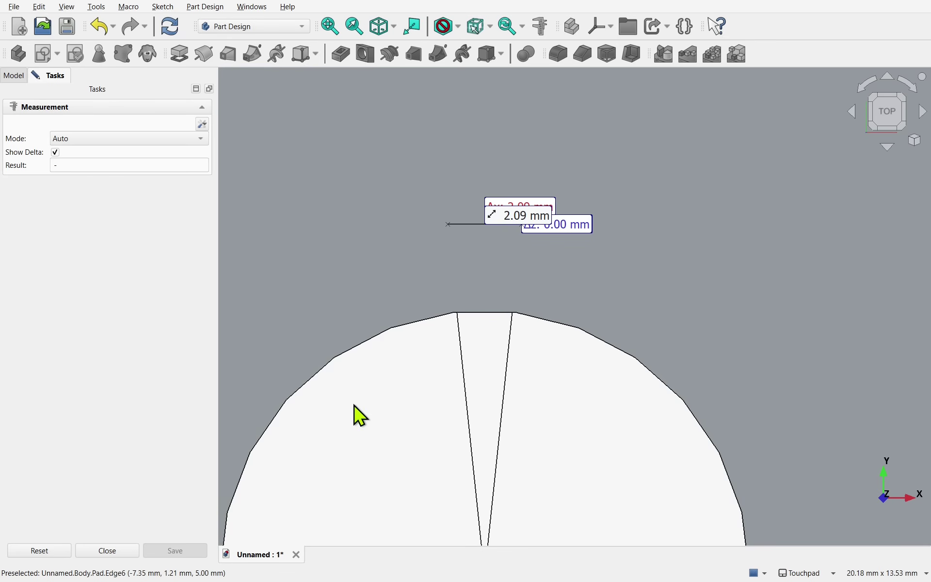
# - Measure across the tooth's outer edge and save the 4.60 mm reading
pyautogui.scroll(-5, 509, 235)
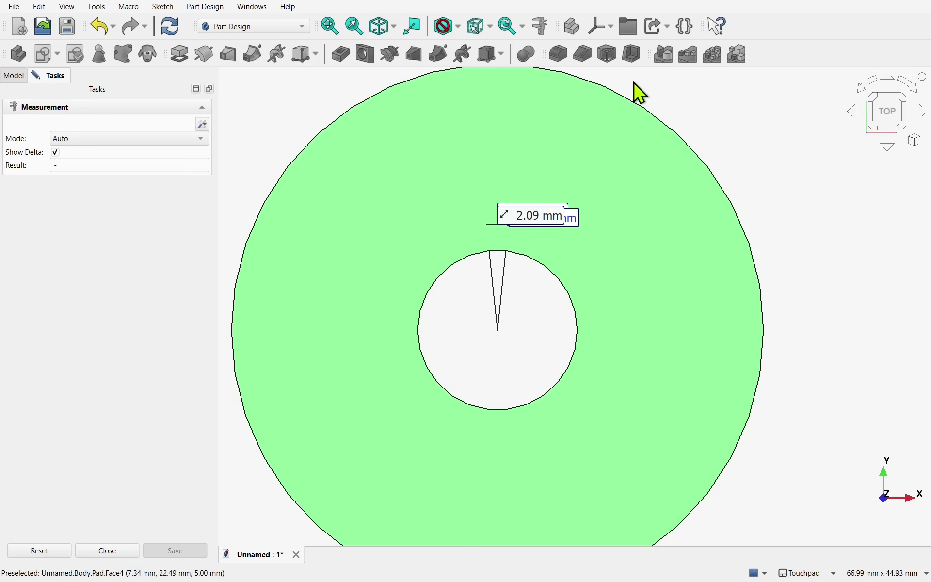
pyautogui.press('alt')
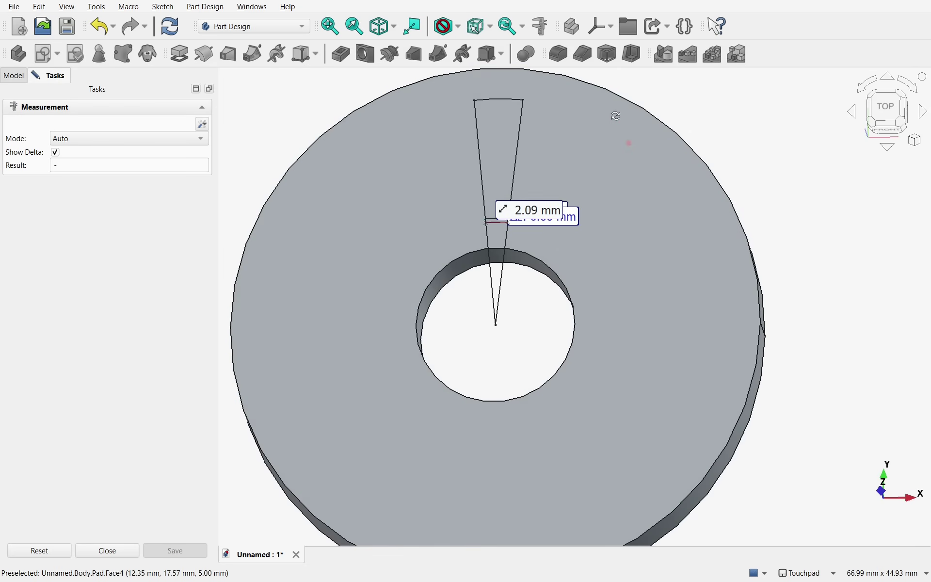
pyautogui.press('alt')
pyautogui.scroll(10, 523, 154)
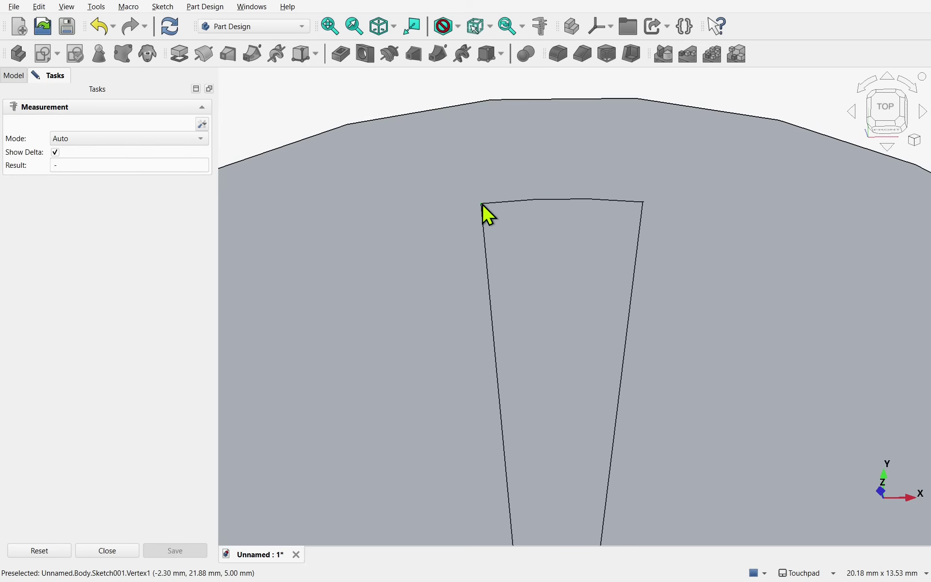
pyautogui.click(484, 204)
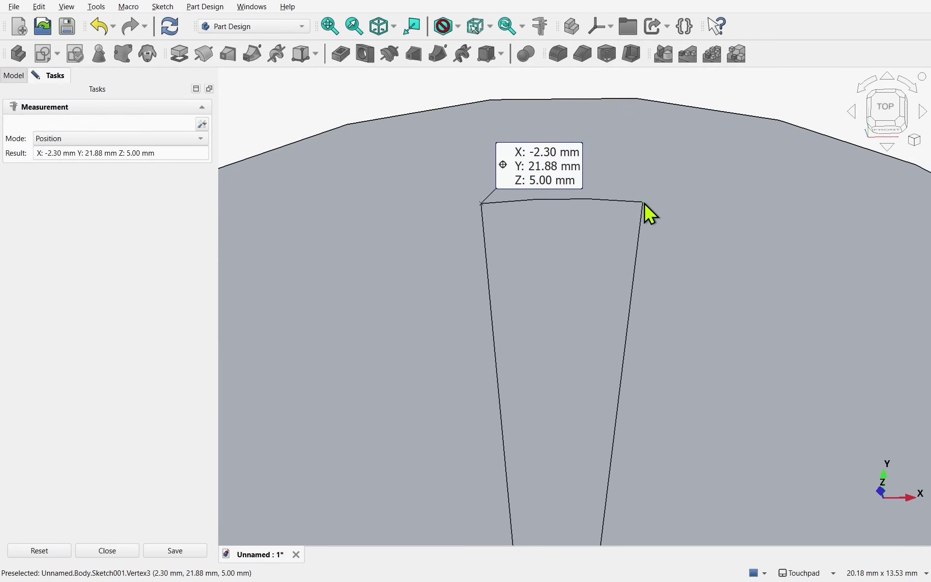
pyautogui.click(643, 204)
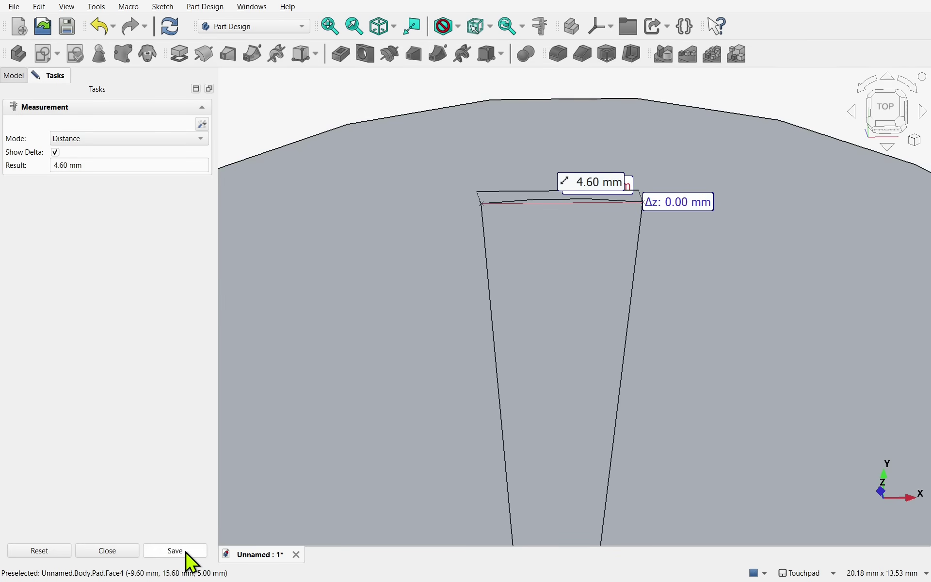
pyautogui.click(186, 551)
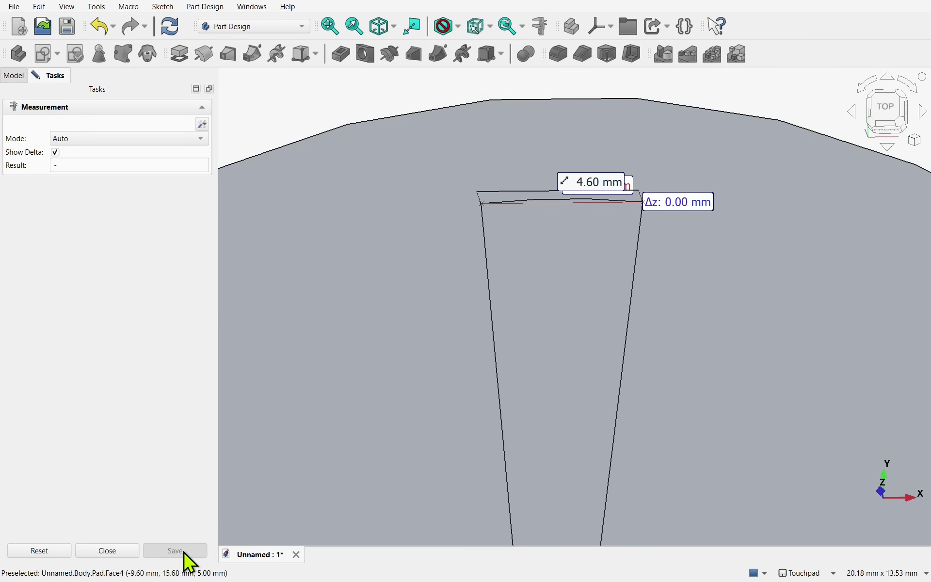
# - Finish measuring and hide the saved measurement labels in the view
pyautogui.click(123, 556)
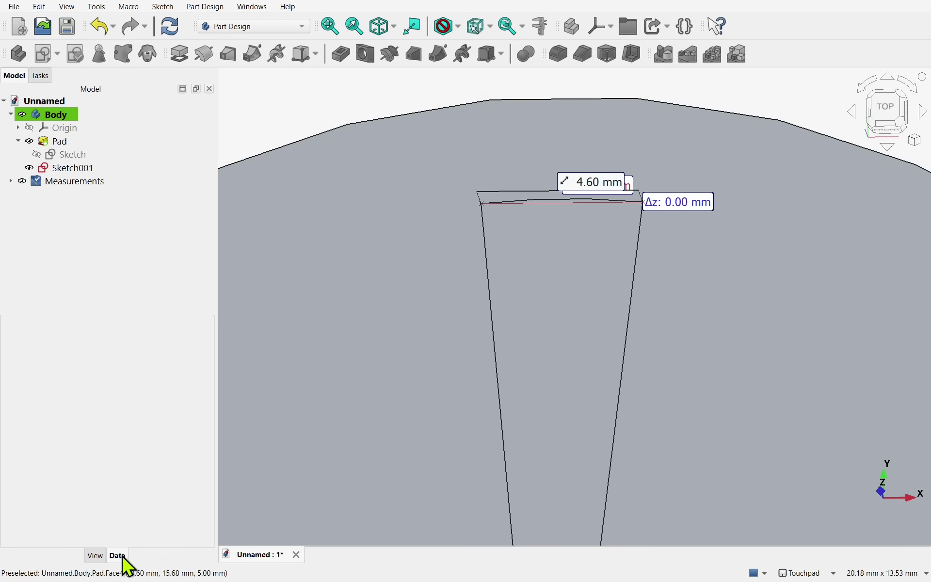
pyautogui.click(11, 182)
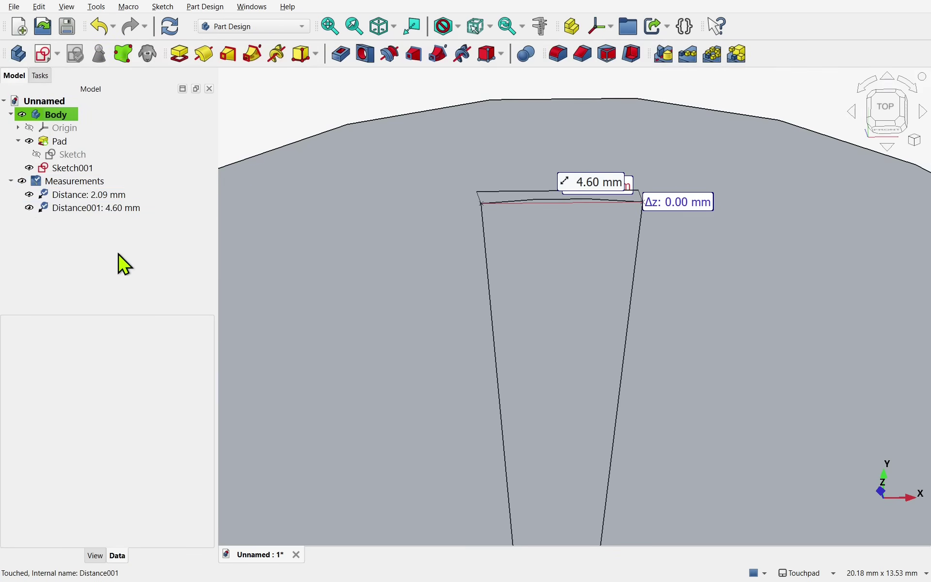
pyautogui.click(22, 182)
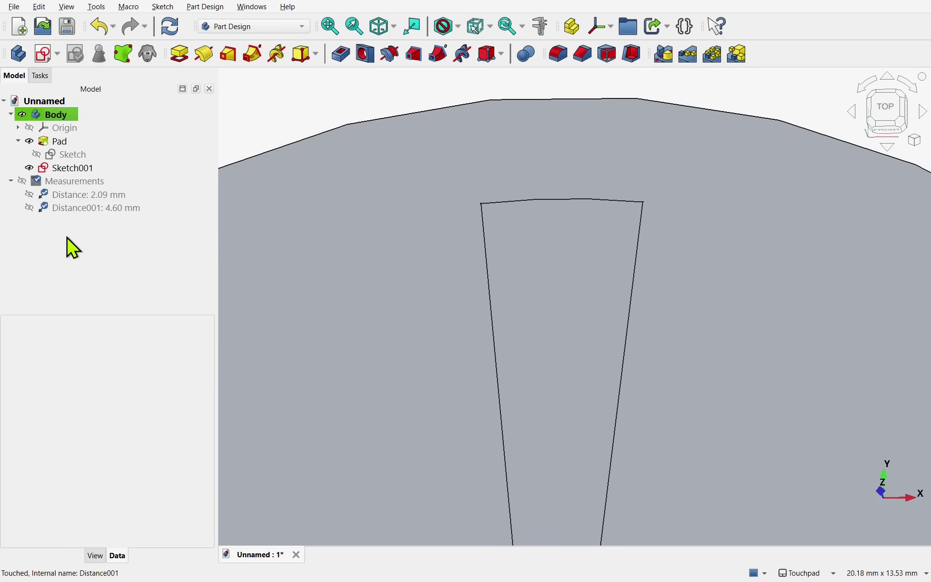
# - Set the Body's Back Tooth to 2.09 mm and Front Tooth to 4.60 mm
pyautogui.click(56, 116)
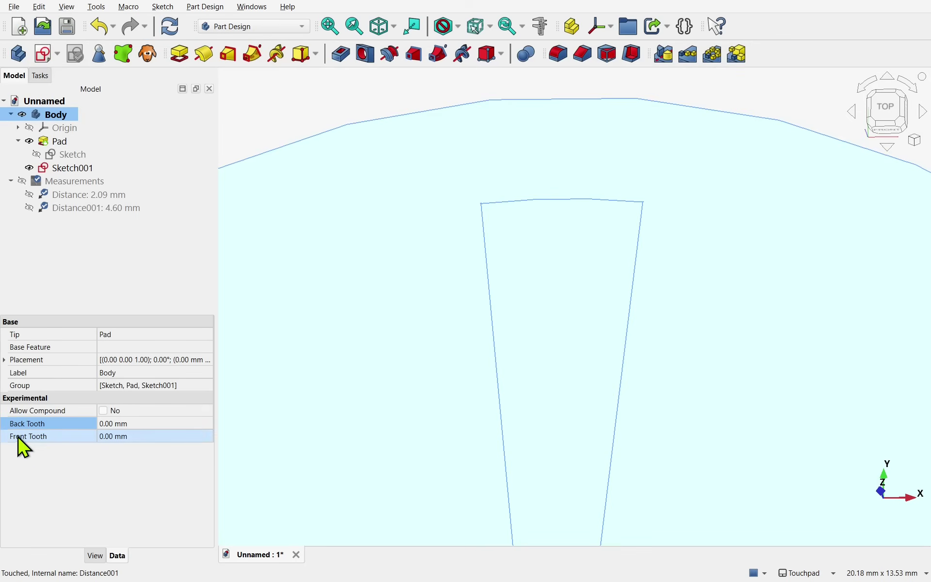
pyautogui.click(134, 426)
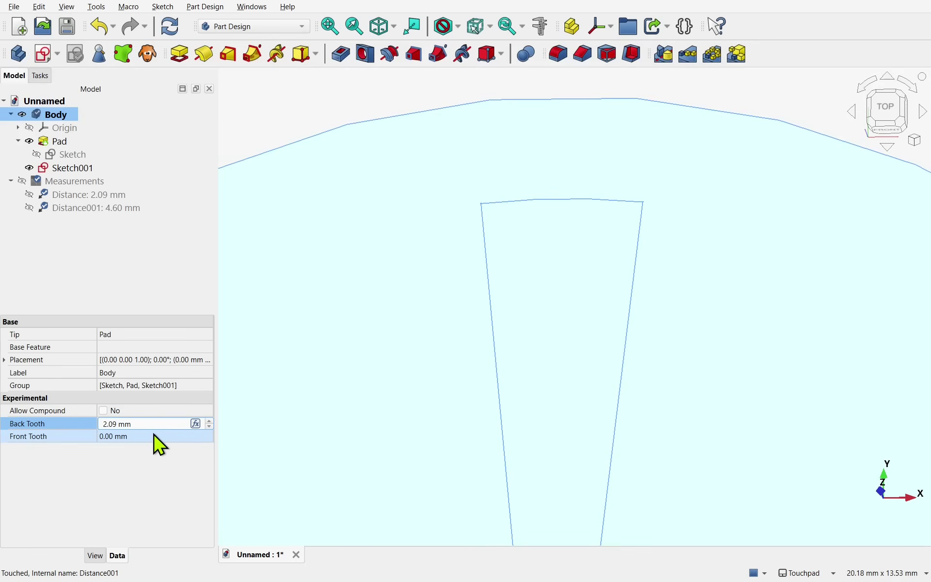
pyautogui.click(152, 438)
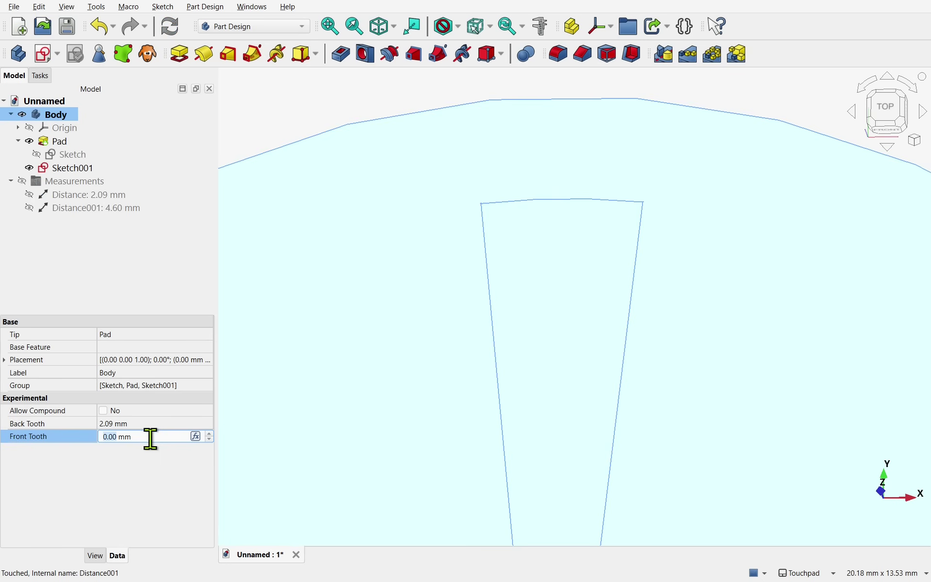
pyautogui.press('Return')
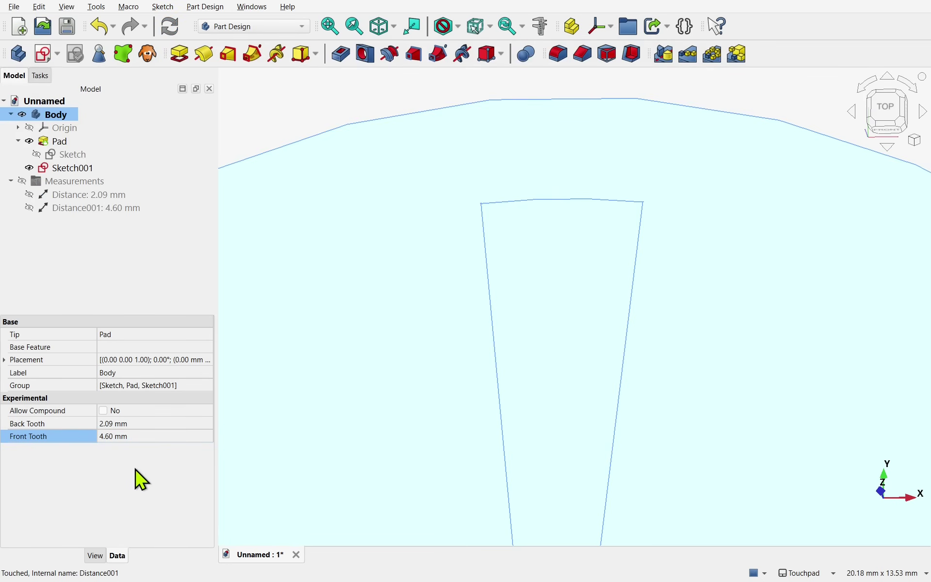
pyautogui.scroll(-5, 598, 299)
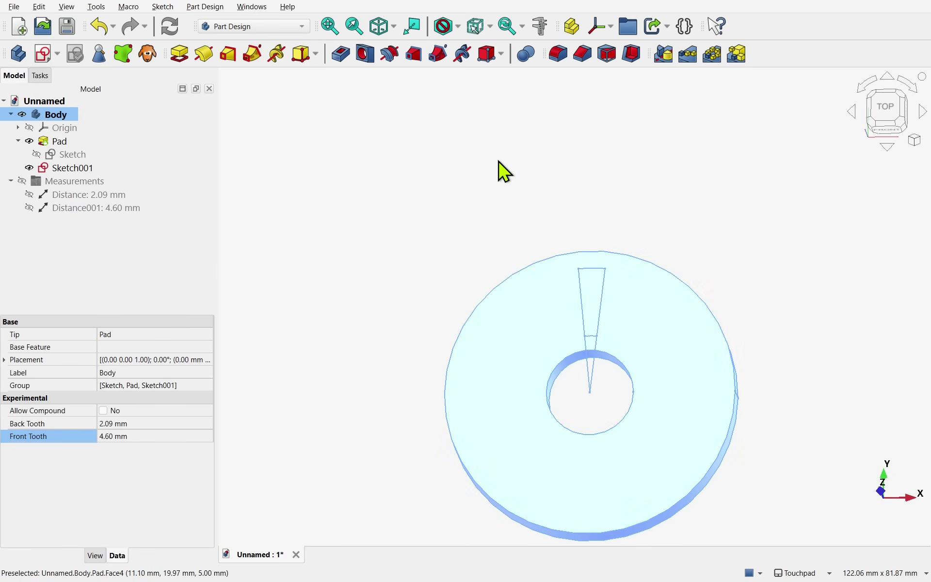
# - Orbit to a tilted front view and create a new sketch attached to XZ_Plane
pyautogui.click(495, 194)
pyautogui.moveTo(635, 337); pyautogui.dragTo(646, 270, button='middle')
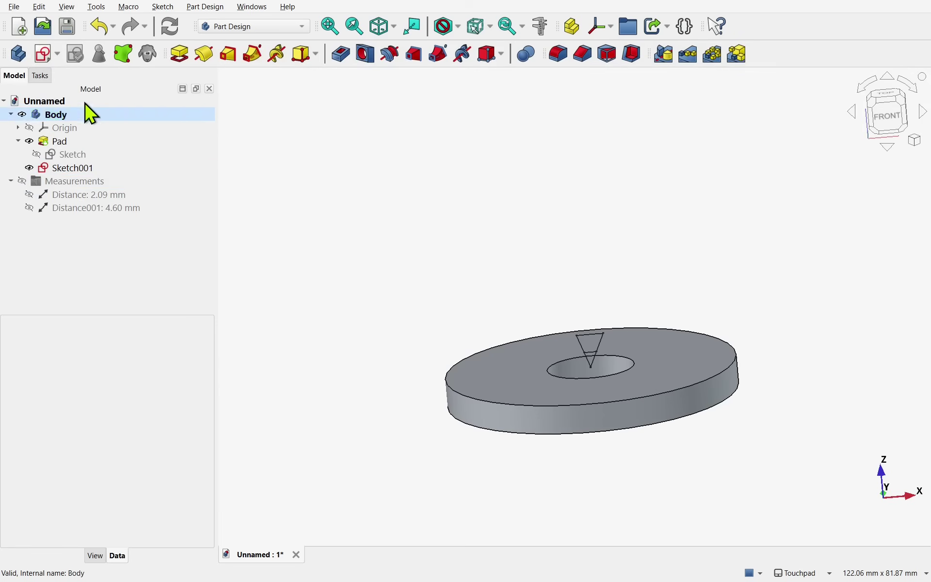
pyautogui.click(41, 58)
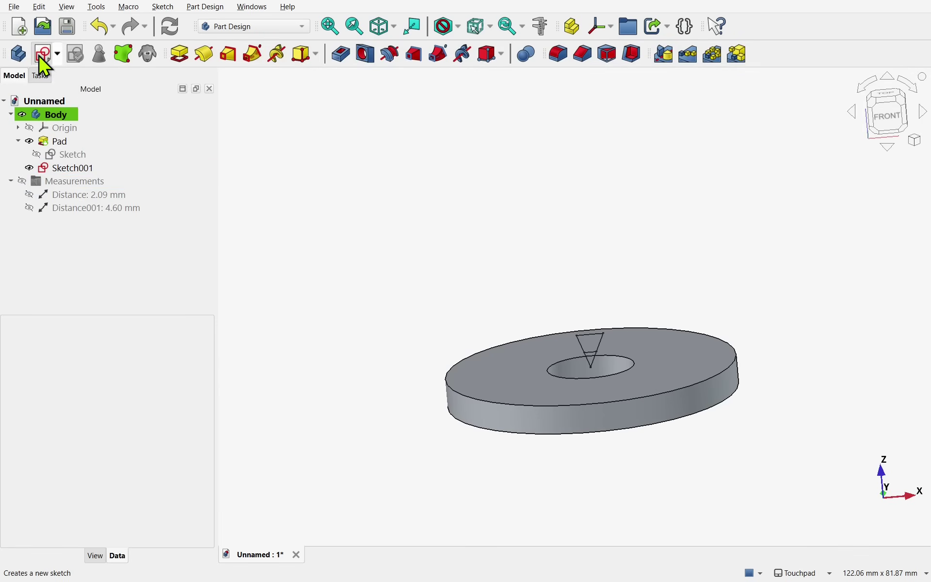
pyautogui.click(719, 258)
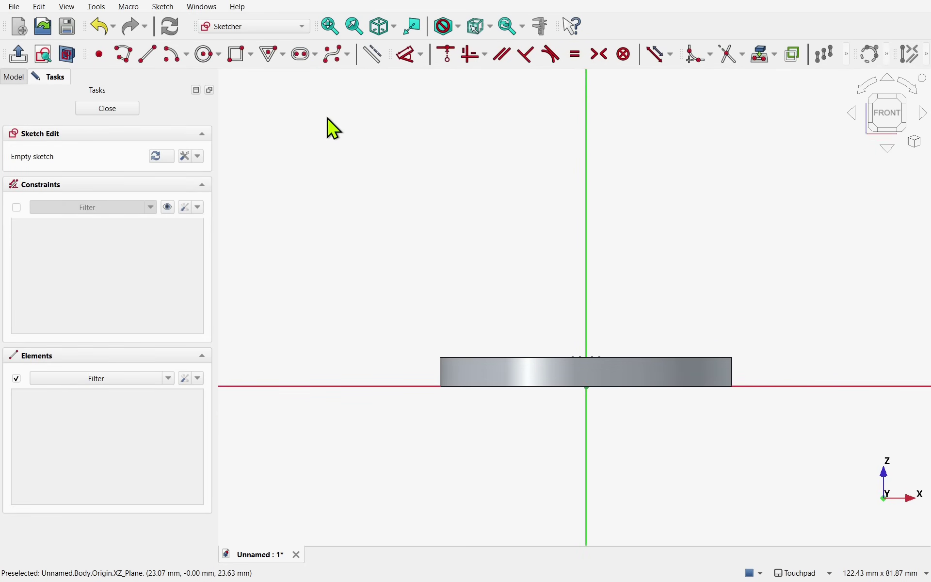
# - In section view, draw a triangle centred on the vertical axis above the ring
pyautogui.click(68, 58)
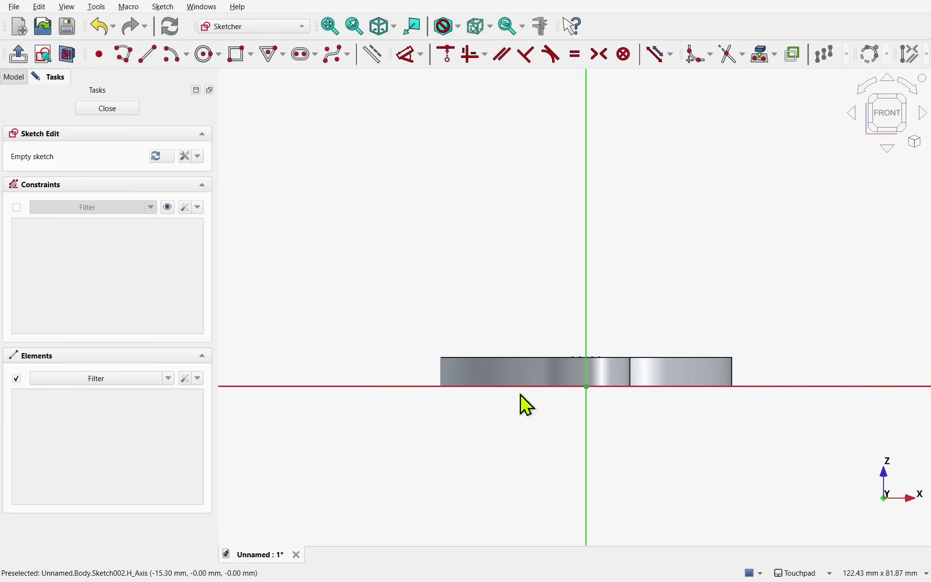
pyautogui.scroll(2, 589, 376)
pyautogui.keyDown('alt'); pyautogui.moveTo(593, 377); pyautogui.dragTo(572, 366); pyautogui.keyUp('alt')
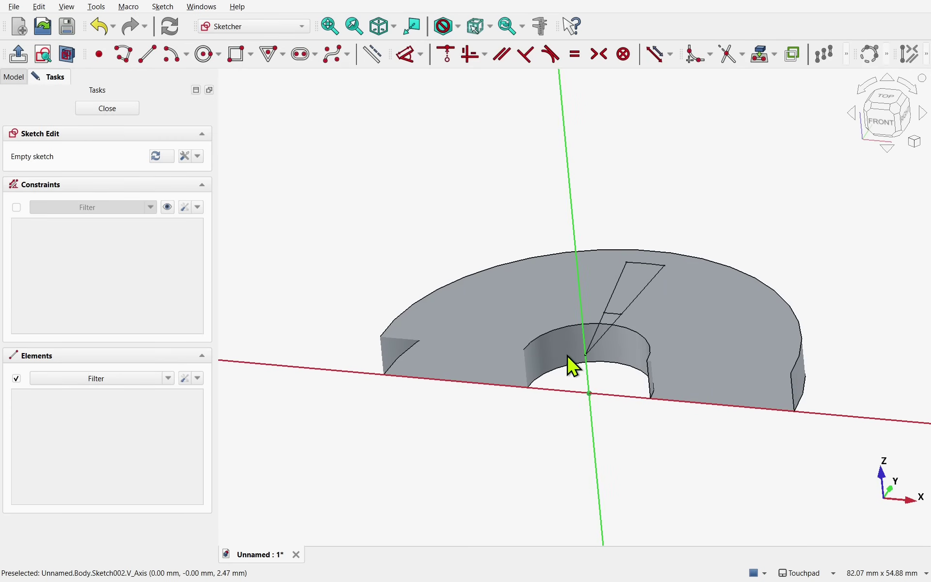
pyautogui.click(267, 56)
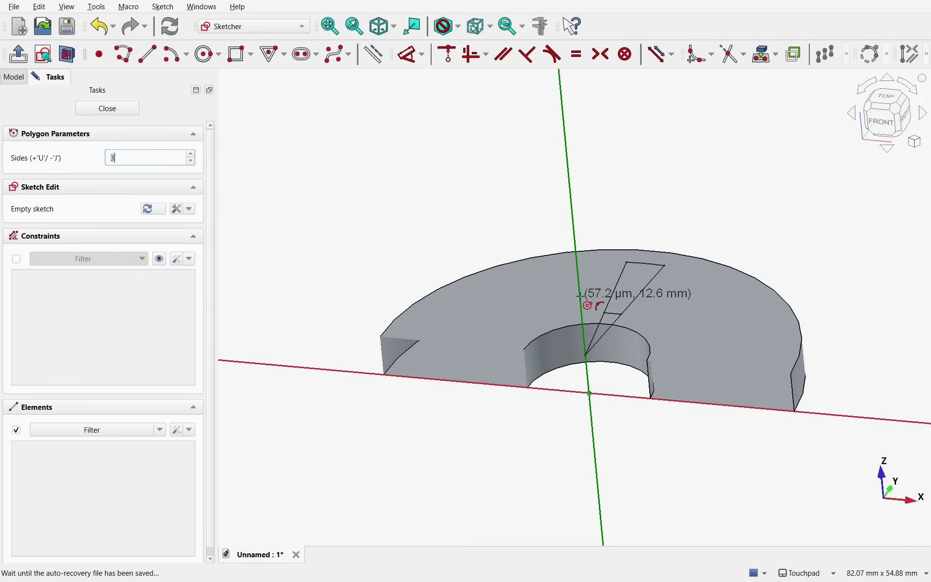
pyautogui.click(579, 294)
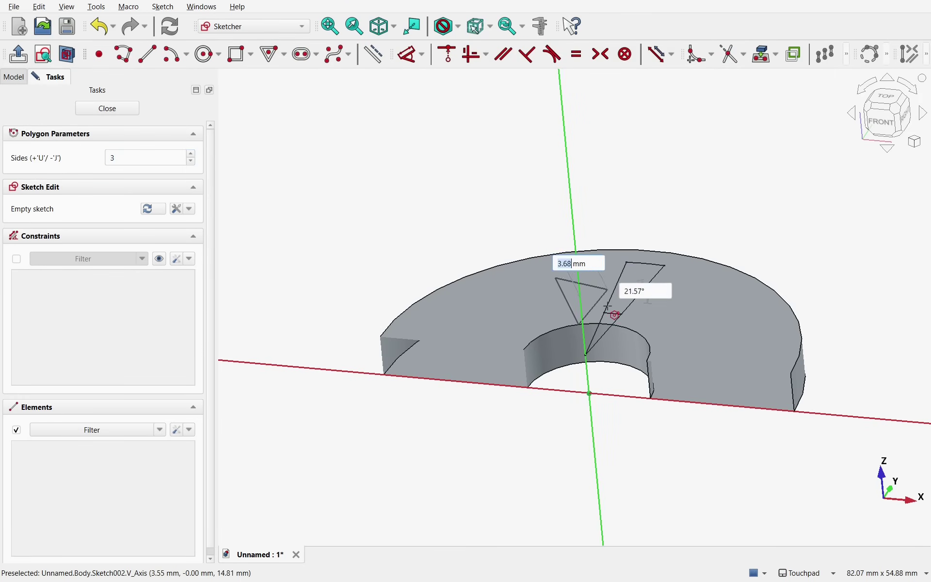
pyautogui.click(576, 270)
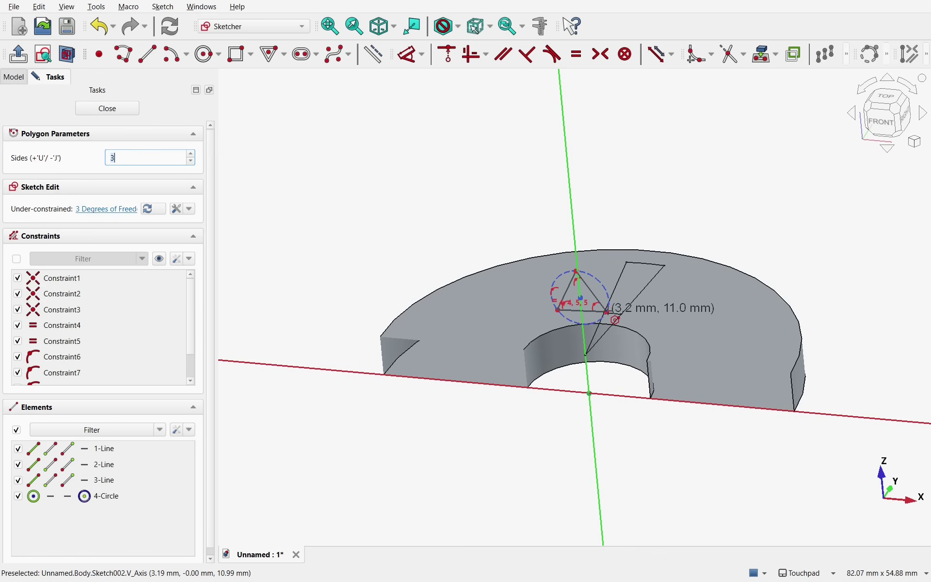
pyautogui.rightClick(516, 324)
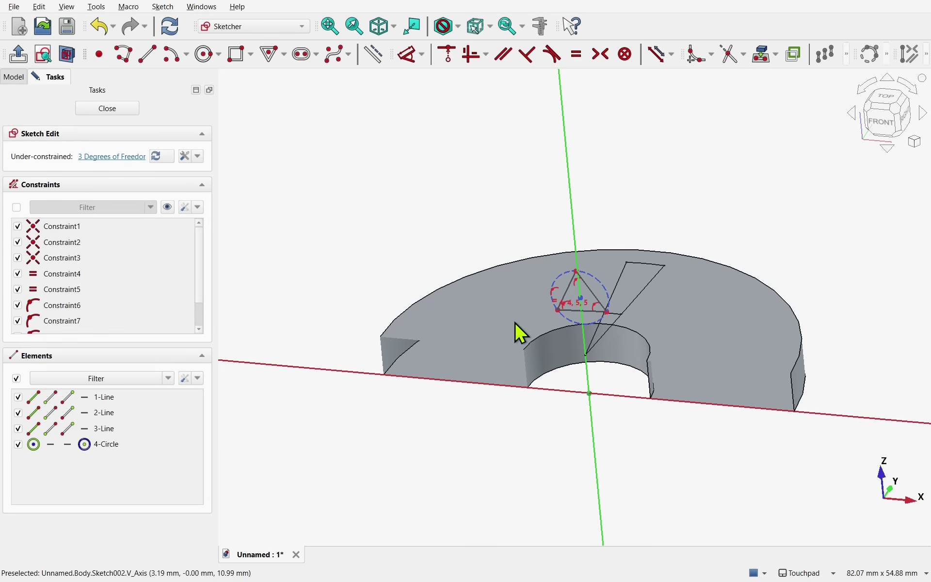
# - Constrain the triangle's base edge horizontal, then select the sketch origin and bottom-left corner
pyautogui.click(882, 129)
pyautogui.scroll(3, 612, 293)
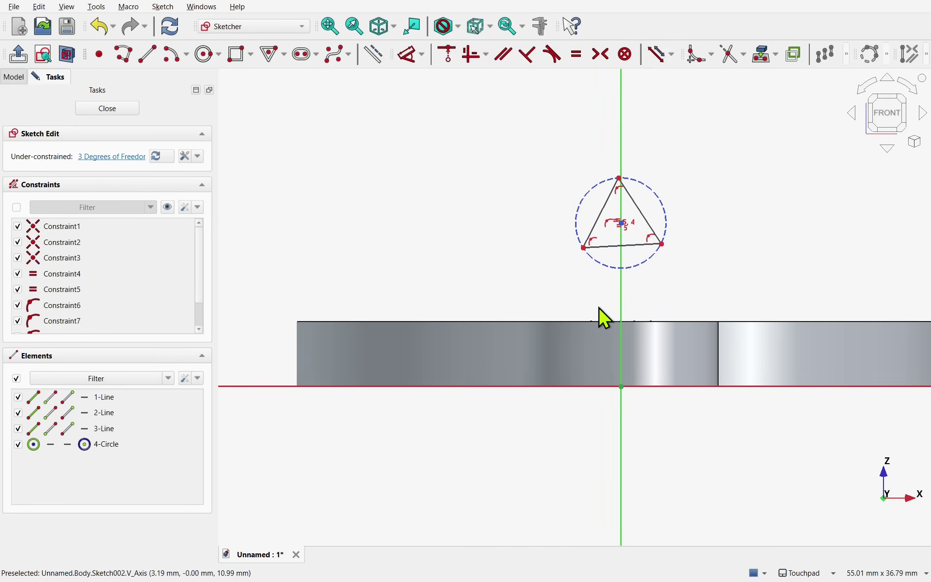
pyautogui.click(616, 240)
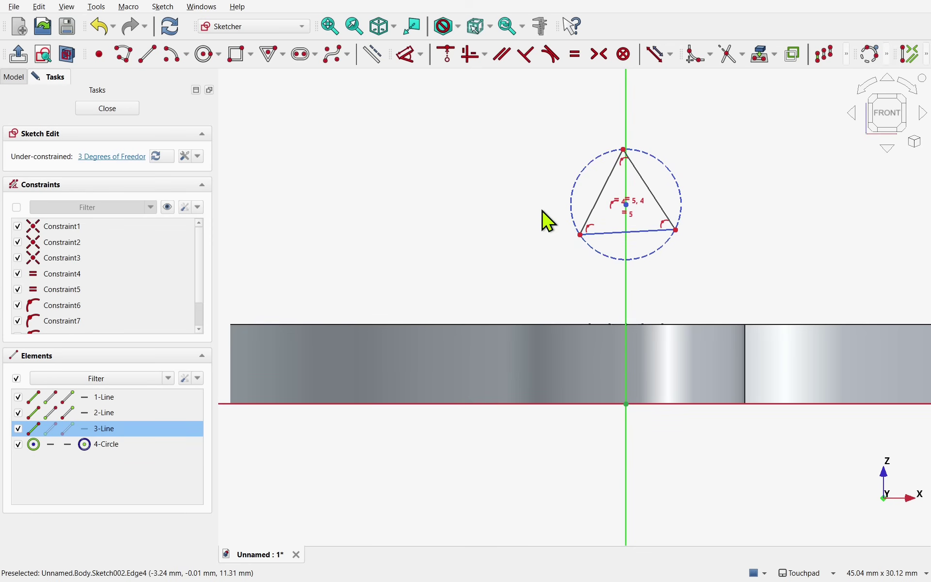
pyautogui.click(469, 62)
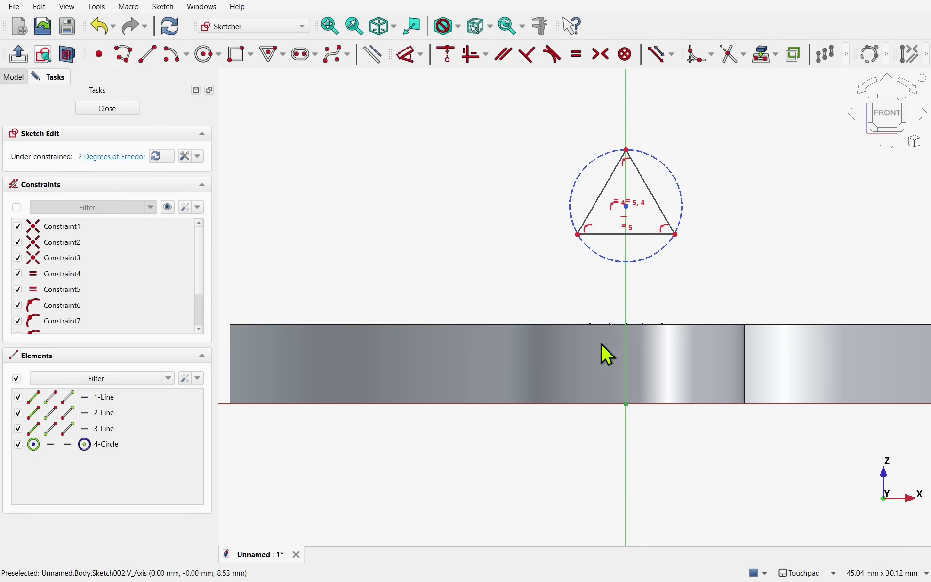
pyautogui.click(625, 394)
pyautogui.click(575, 235)
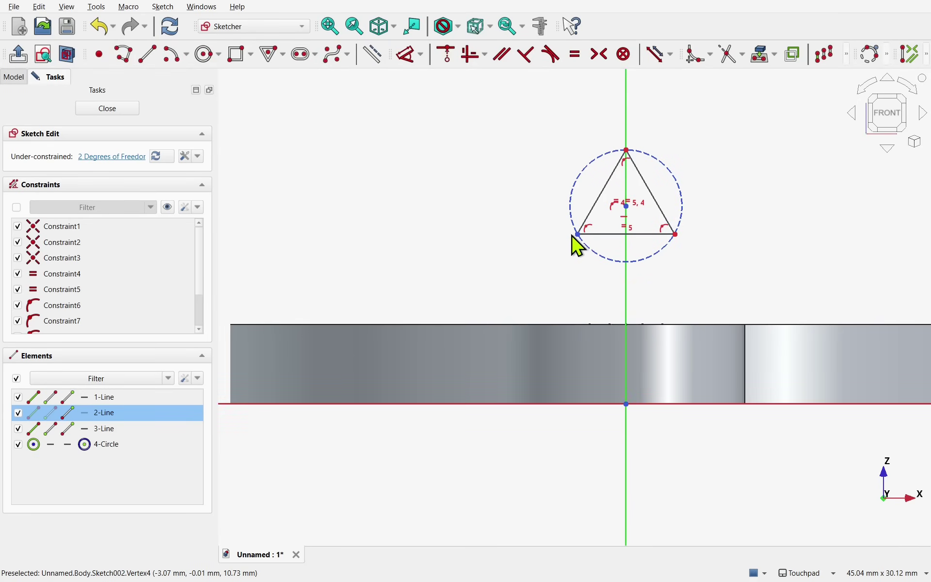
# - Set a 5 mm vertical distance from the origin to the triangle's base
pyautogui.click(408, 54)
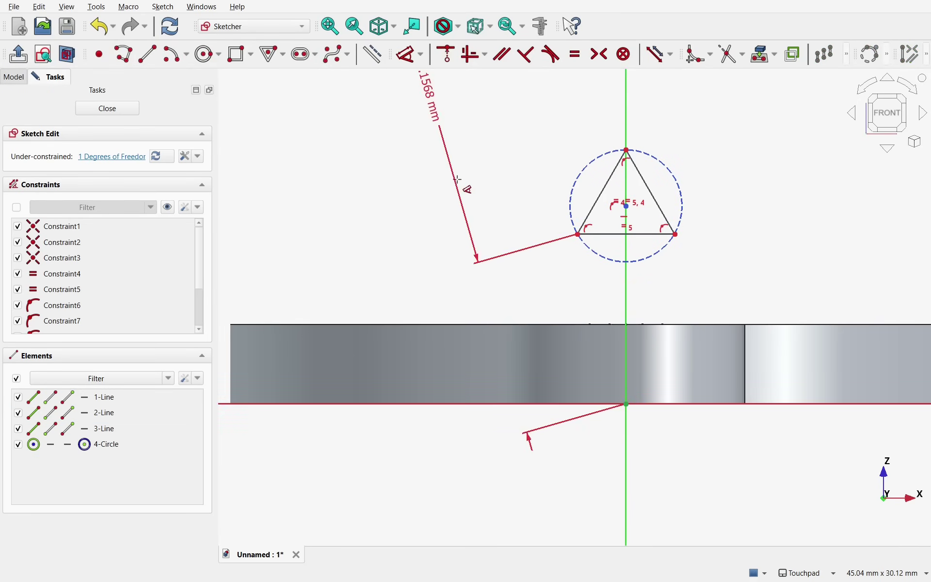
pyautogui.click(482, 345)
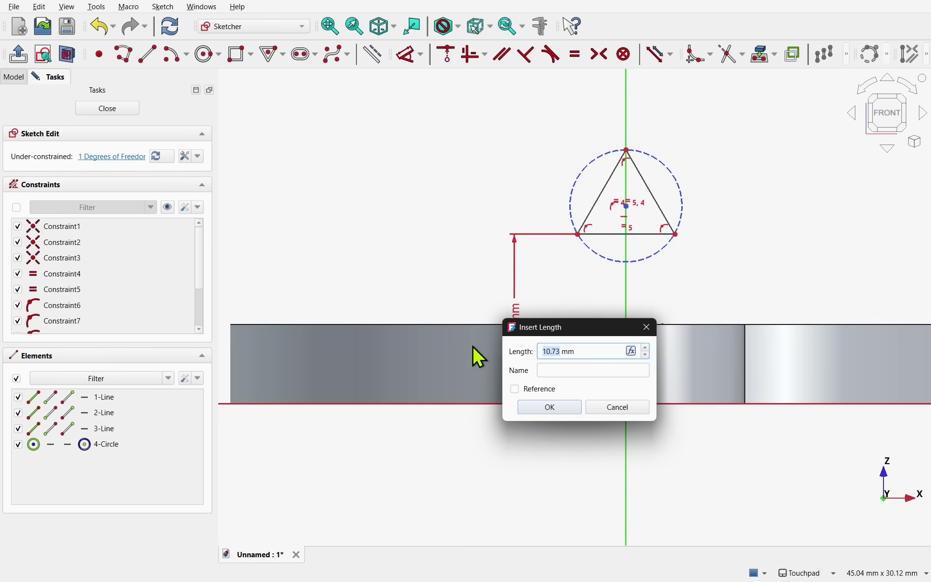
pyautogui.write('5')
pyautogui.click(552, 408)
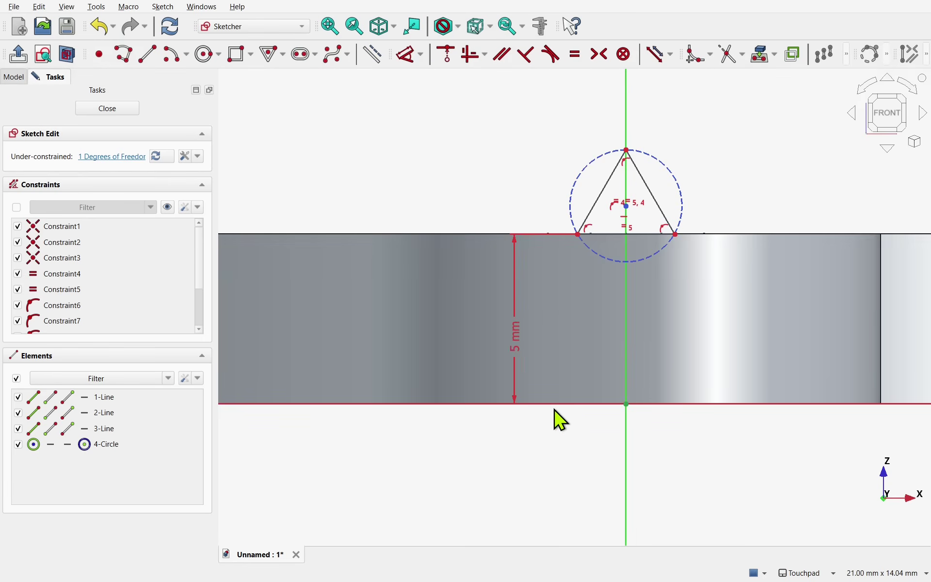
# - Return to the front view, enlarge the triangle, and select its bottom edge
pyautogui.moveTo(649, 280)
pyautogui.mouseDown(button='middle')
pyautogui.moveTo(561, 358)
pyautogui.moveTo(561, 333)
pyautogui.moveTo(625, 393)
pyautogui.mouseUp(button='middle')
pyautogui.press('1')
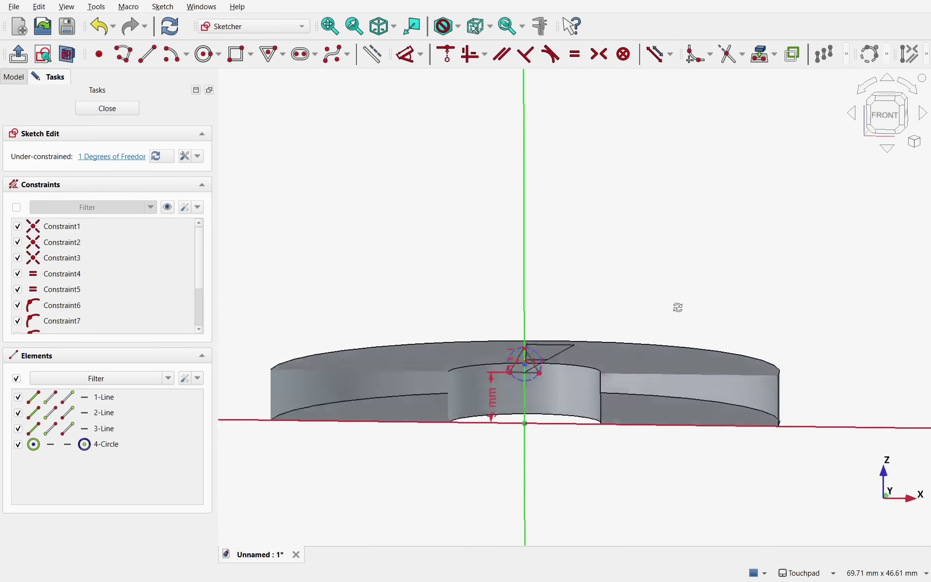
pyautogui.scroll(3, 494, 363)
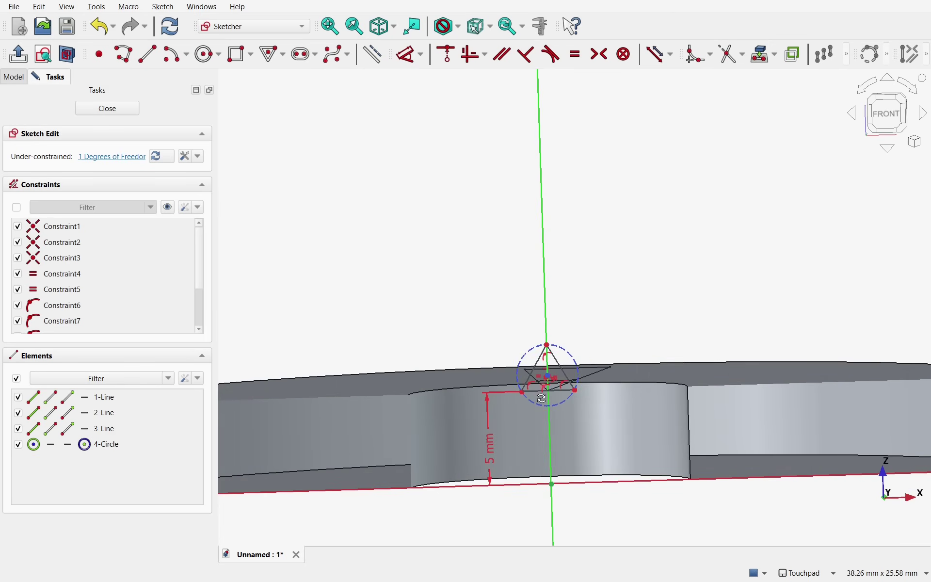
pyautogui.scroll(3, 559, 381)
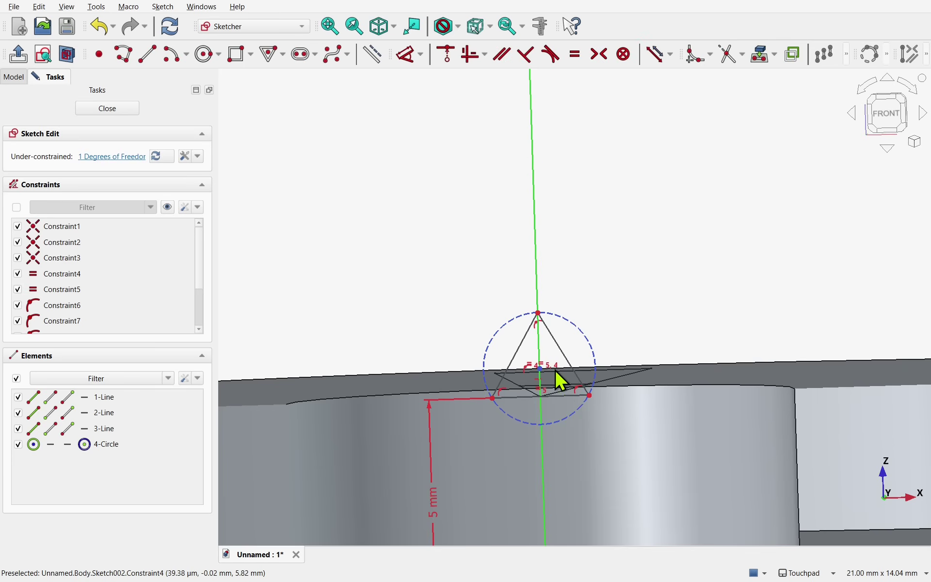
pyautogui.moveTo(568, 359)
pyautogui.mouseDown()
pyautogui.moveTo(581, 379)
pyautogui.moveTo(599, 345)
pyautogui.moveTo(583, 393)
pyautogui.moveTo(584, 334)
pyautogui.moveTo(577, 340)
pyautogui.mouseUp()
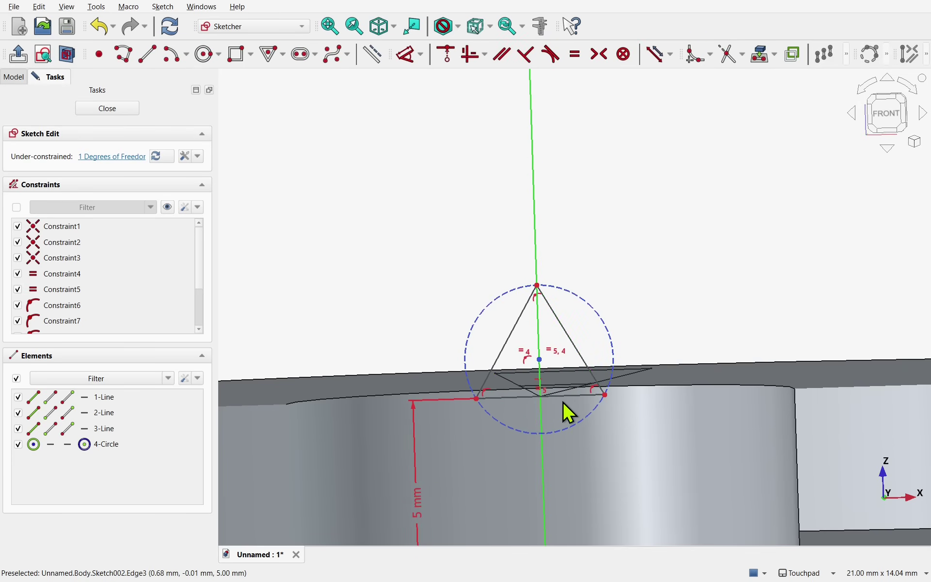
pyautogui.click(574, 396)
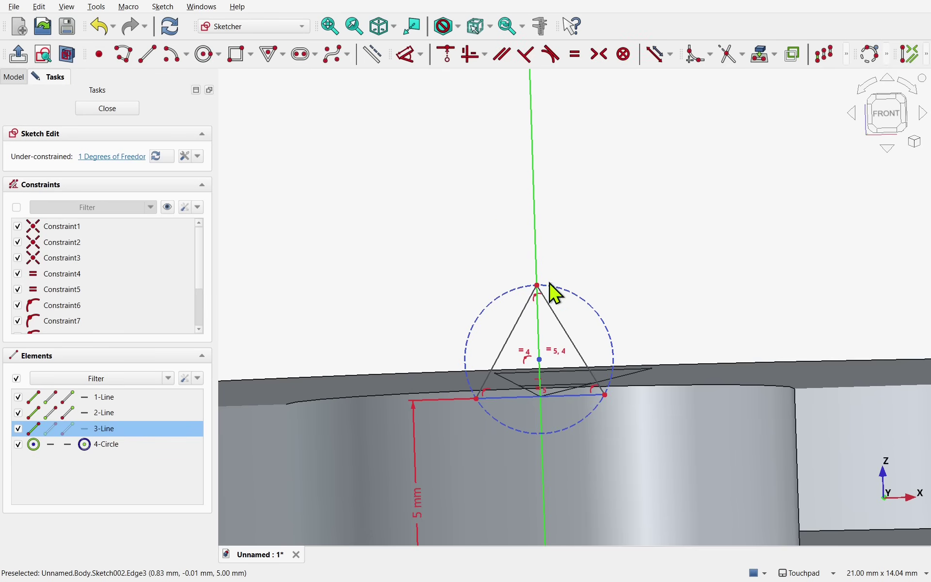
# - Dimension the base width and enter Body.BackTooth as its expression, which is rejected as cyclic
pyautogui.click(410, 54)
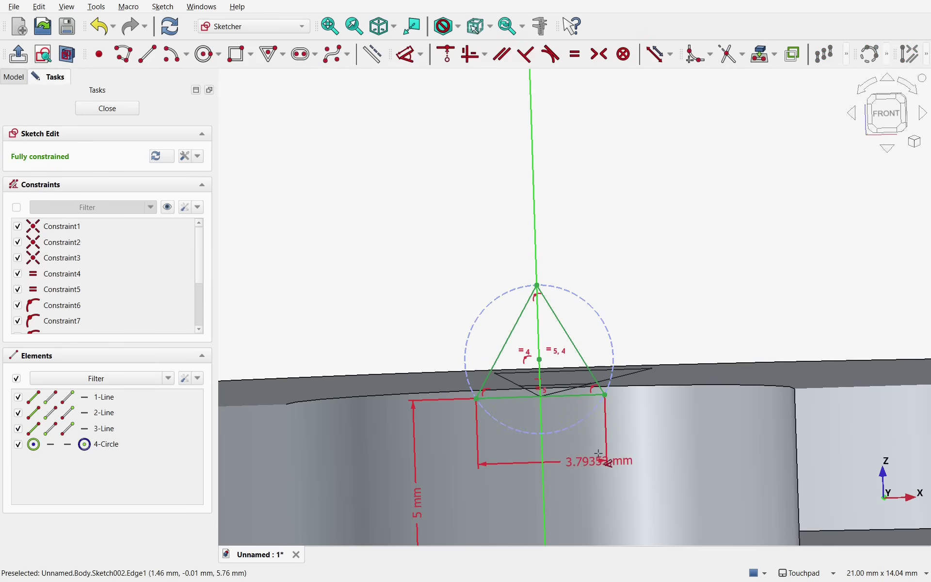
pyautogui.click(595, 473)
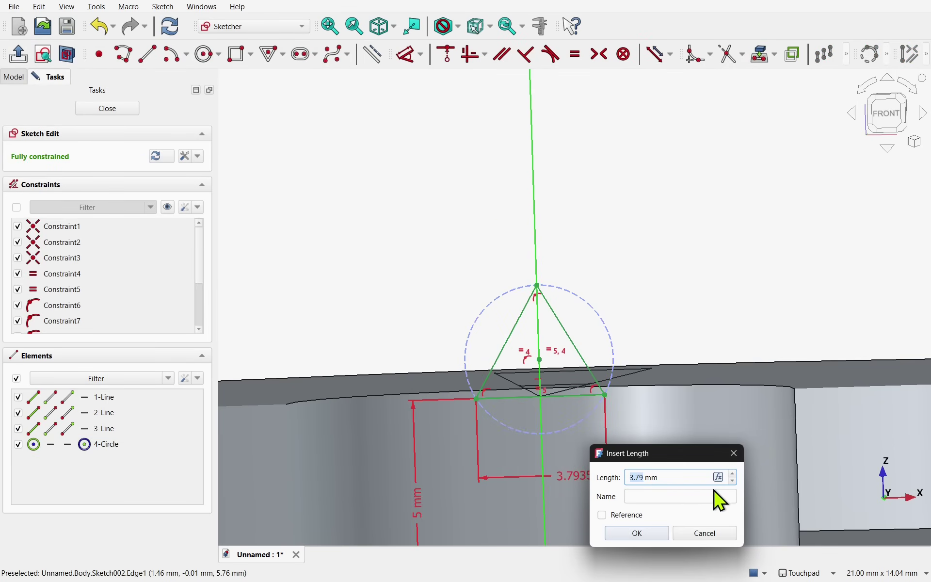
pyautogui.click(718, 478)
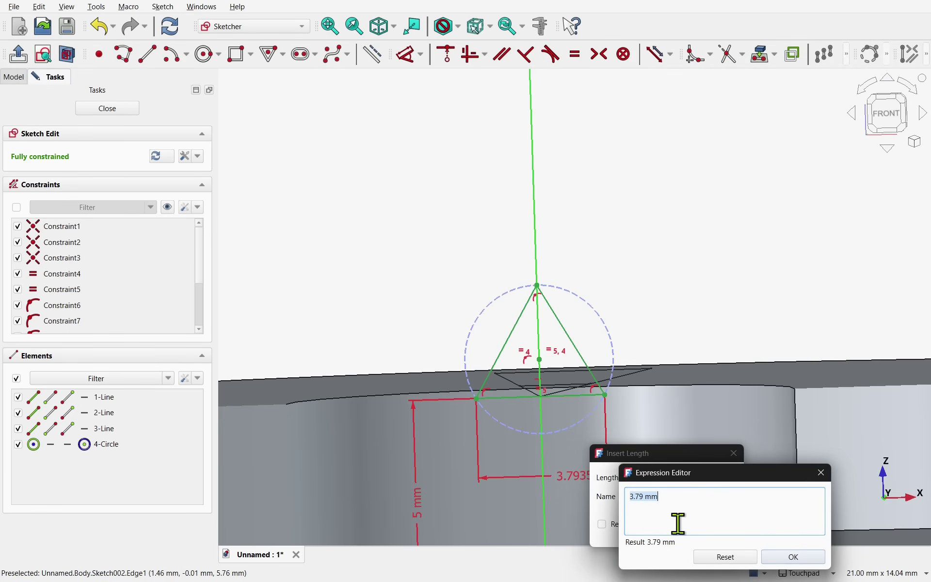
pyautogui.write('Body')
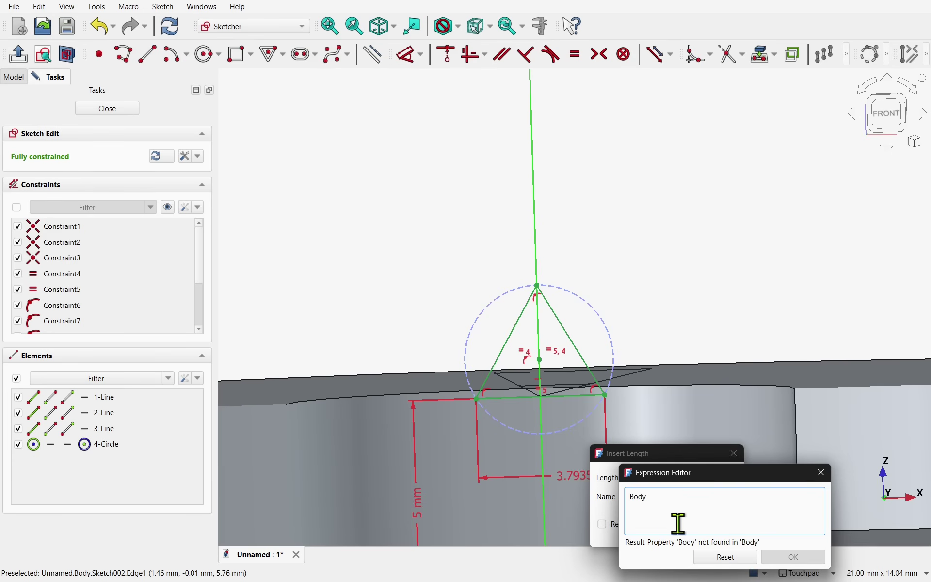
pyautogui.write('.BackTooth')
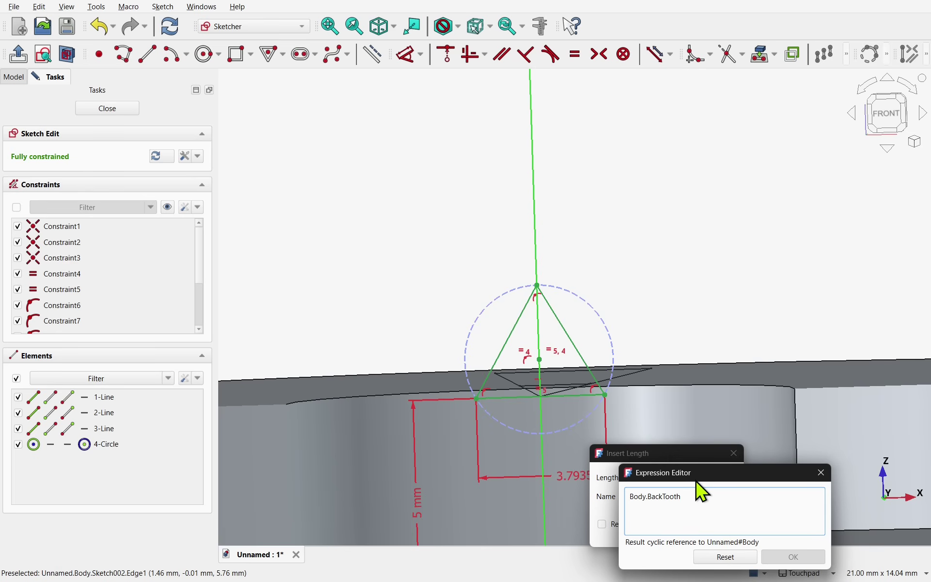
pyautogui.moveTo(697, 480); pyautogui.dragTo(606, 136)
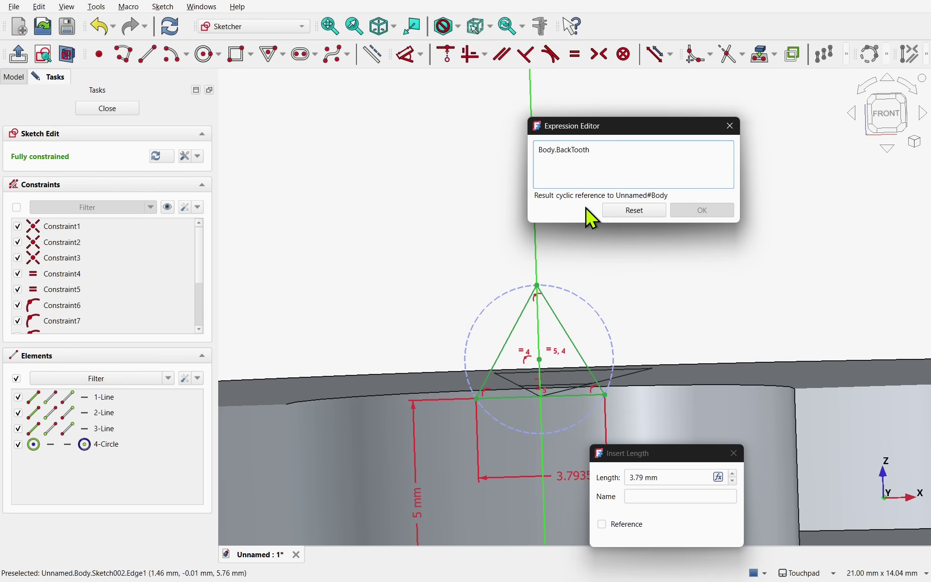
# - Change the expression to href(Body.BackTooth), giving a 2.09 mm base width
pyautogui.click(540, 150)
pyautogui.write('h')
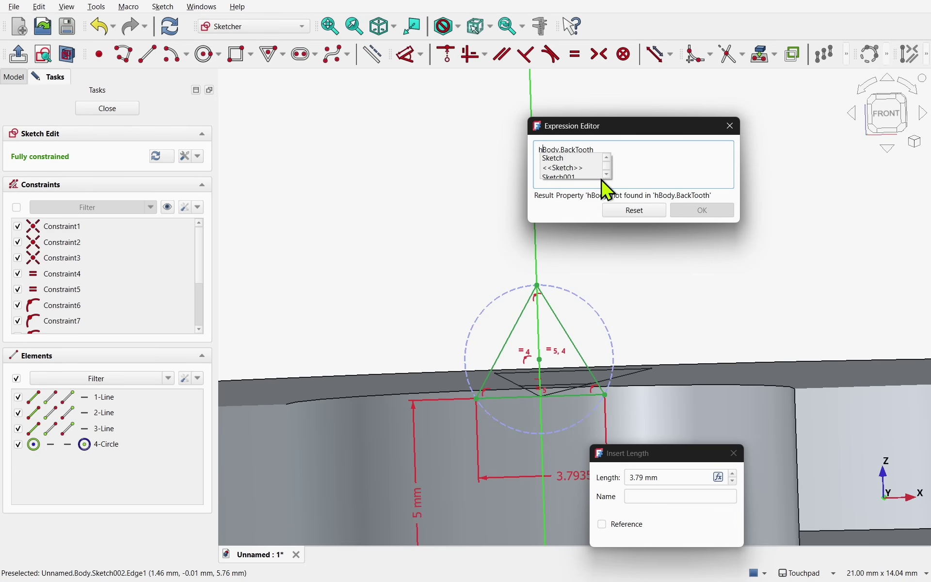
pyautogui.write('ref(')
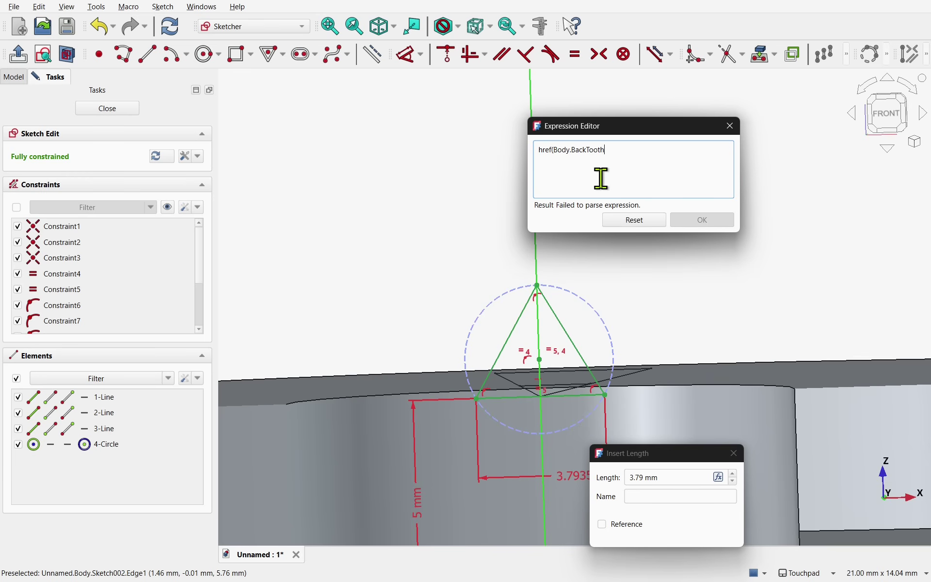
pyautogui.write(')')
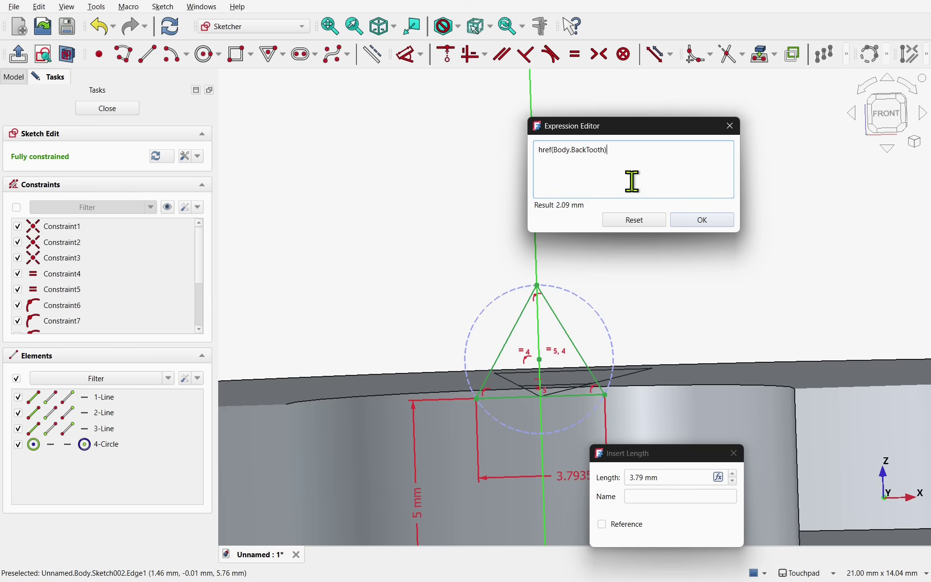
pyautogui.click(695, 218)
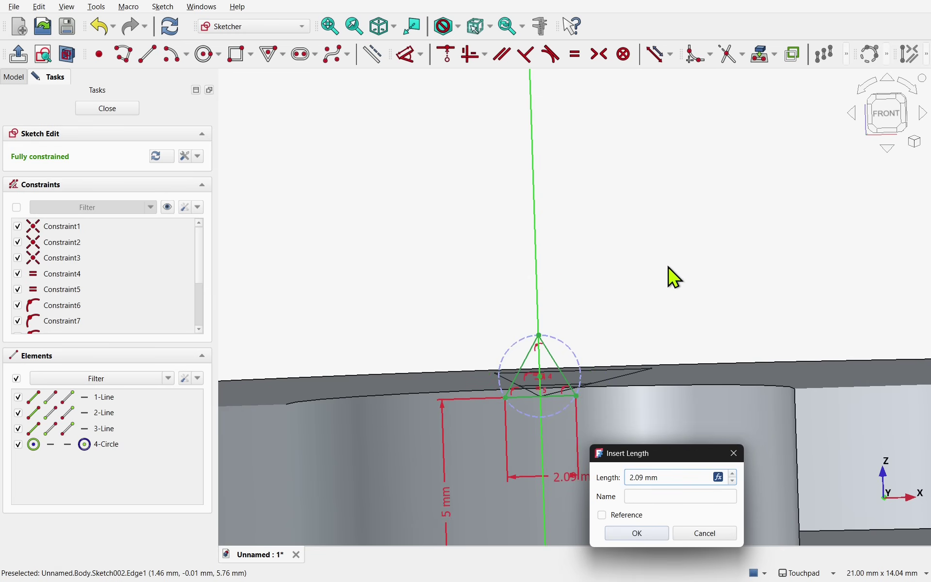
pyautogui.click(638, 533)
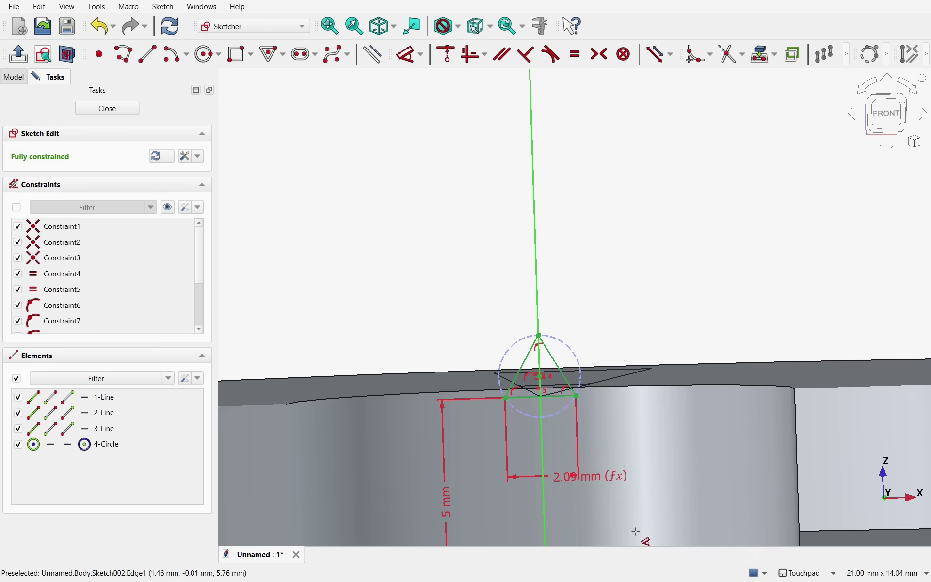
# - Close the sketch and rename Sketch002 to BackToothProfile
pyautogui.click(102, 109)
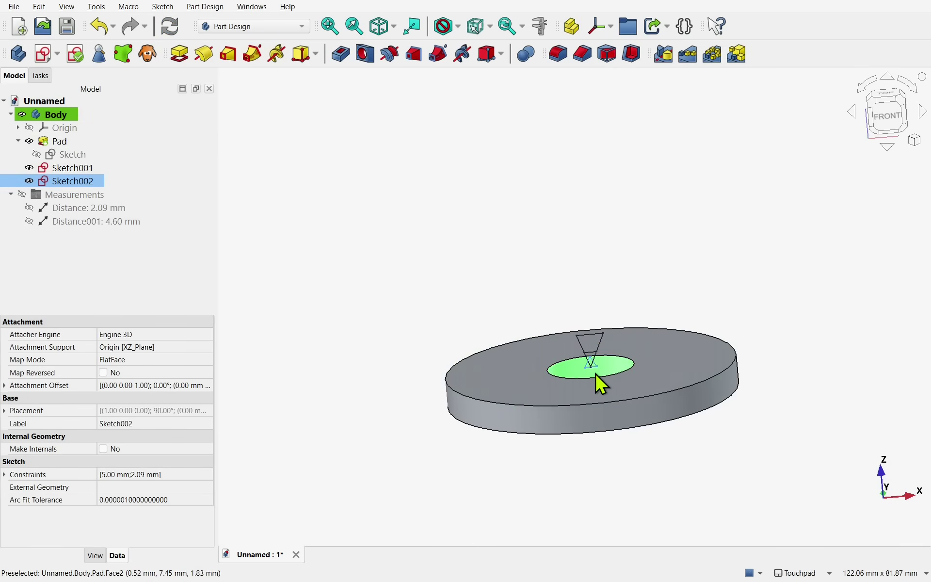
pyautogui.scroll(5, 595, 372)
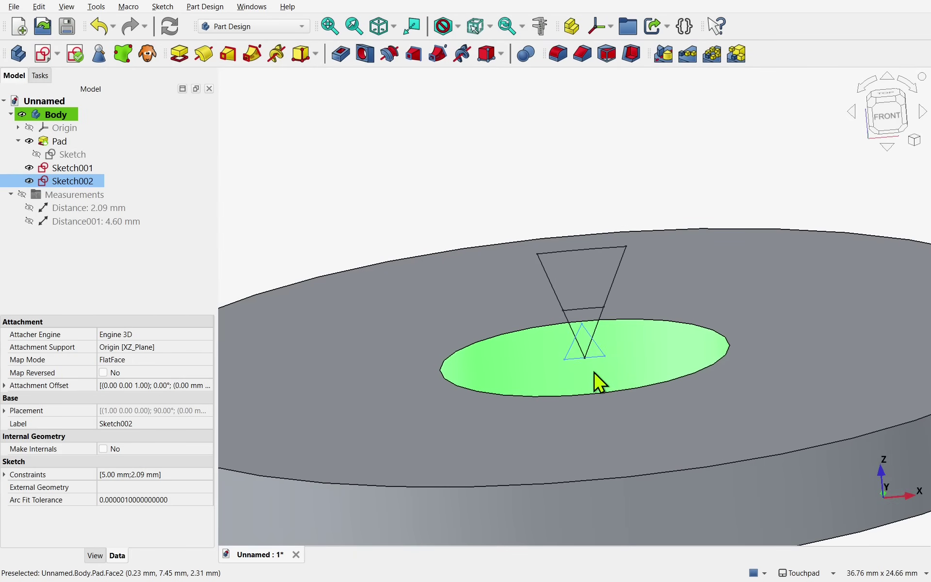
pyautogui.keyDown('alt'); pyautogui.moveTo(592, 380); pyautogui.dragTo(528, 404); pyautogui.keyUp('alt')
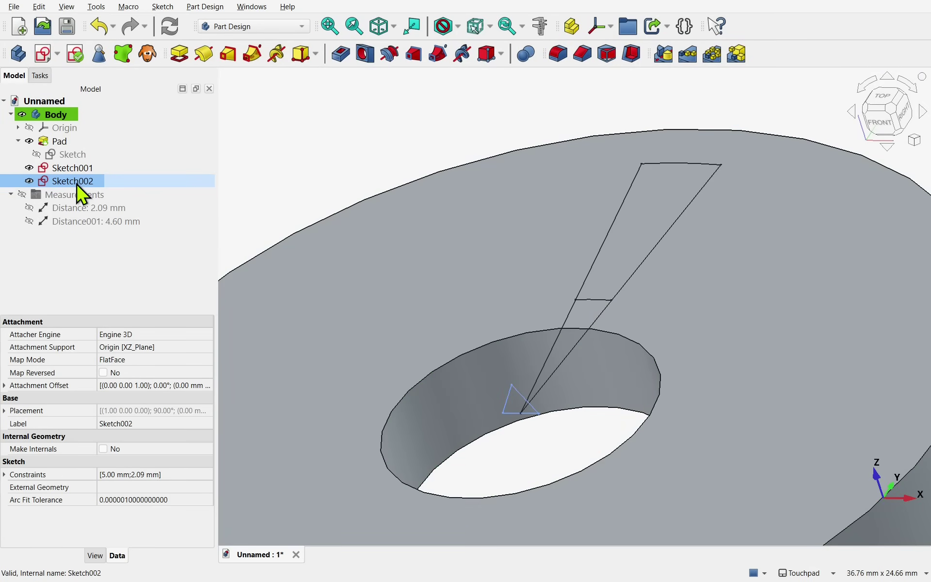
pyautogui.rightClick(78, 189)
pyautogui.click(173, 421)
pyautogui.write('Ba')
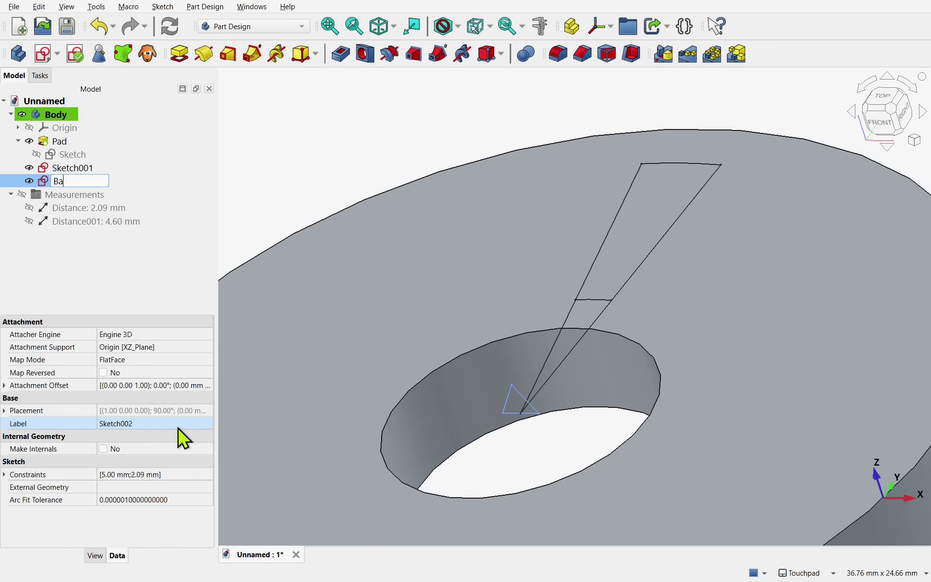
pyautogui.write('ckToothProfile')
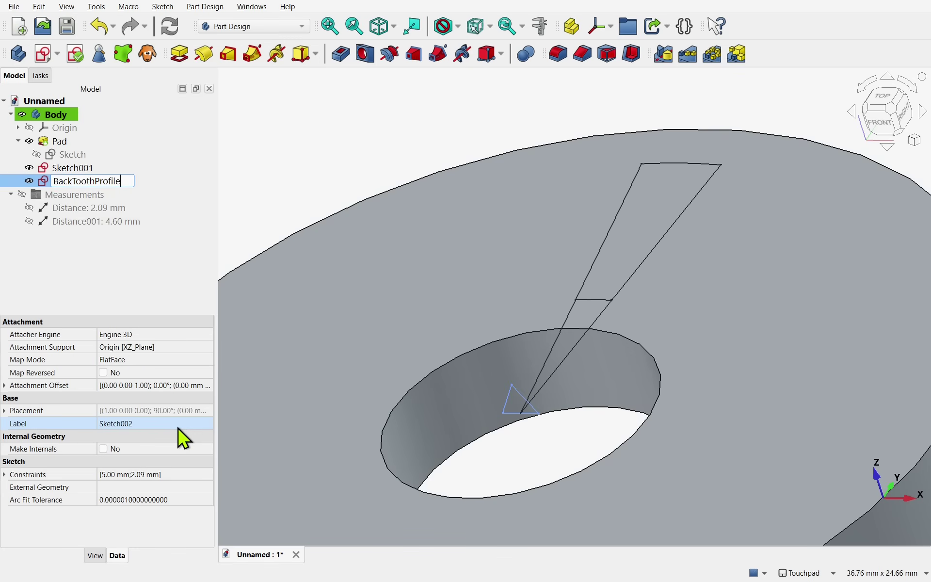
pyautogui.press('Return')
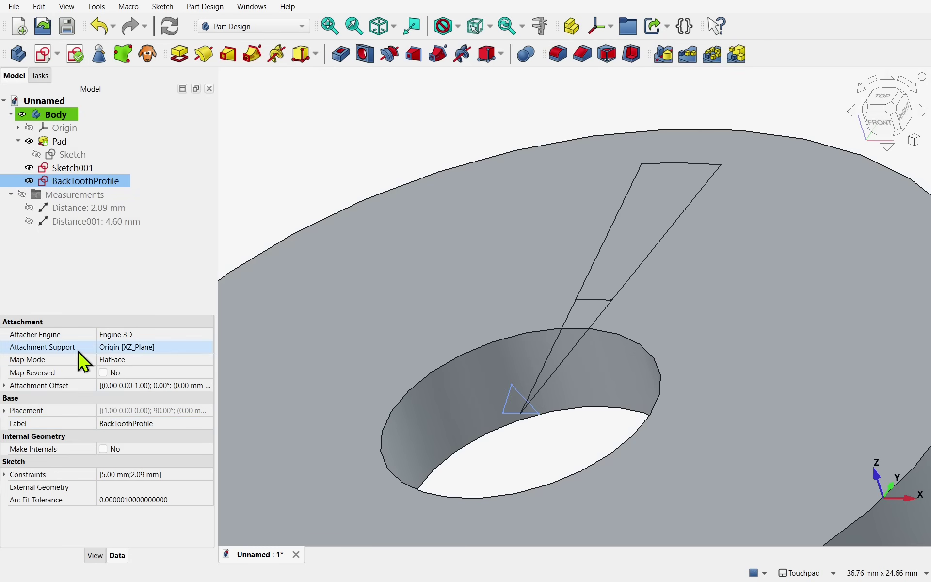
# - Set BackToothProfile's attachment offset z position to -10 mm
pyautogui.click(6, 386)
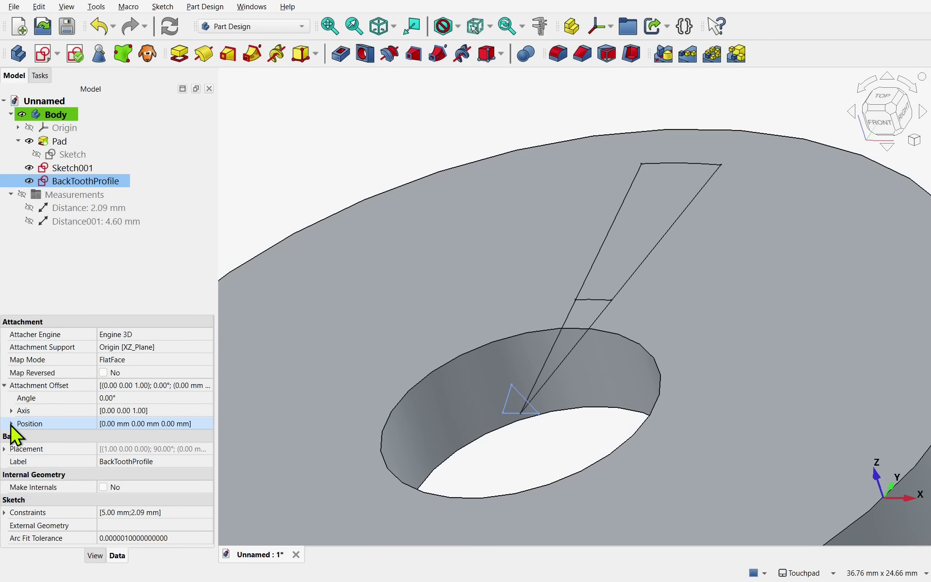
pyautogui.click(11, 424)
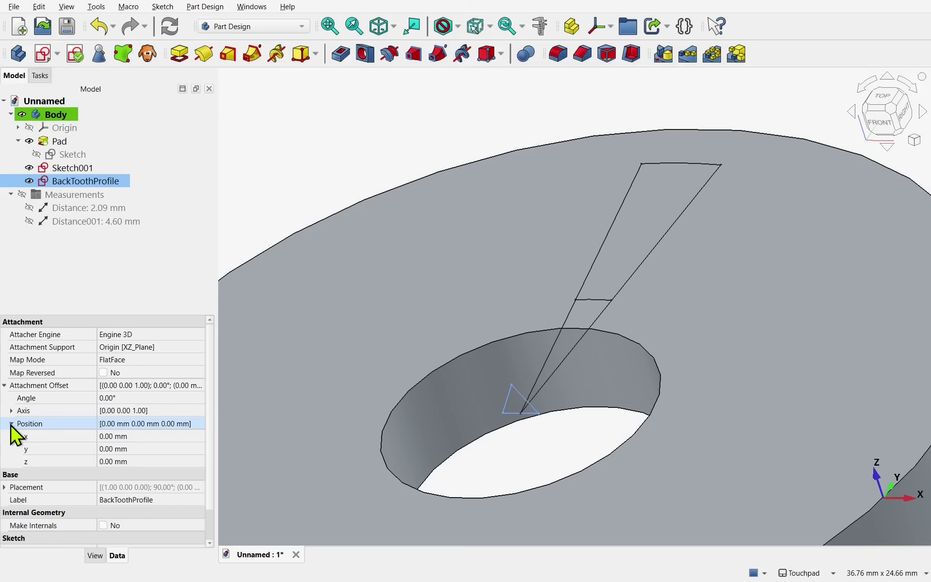
pyautogui.click(147, 463)
pyautogui.scroll(-6, 145, 463)
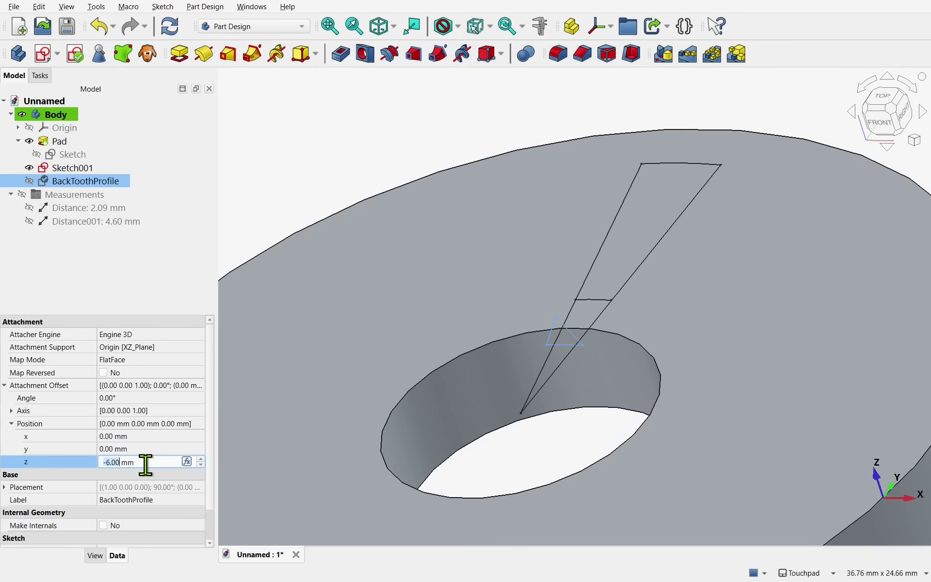
pyautogui.scroll(-4, 146, 465)
pyautogui.scroll(5, 598, 334)
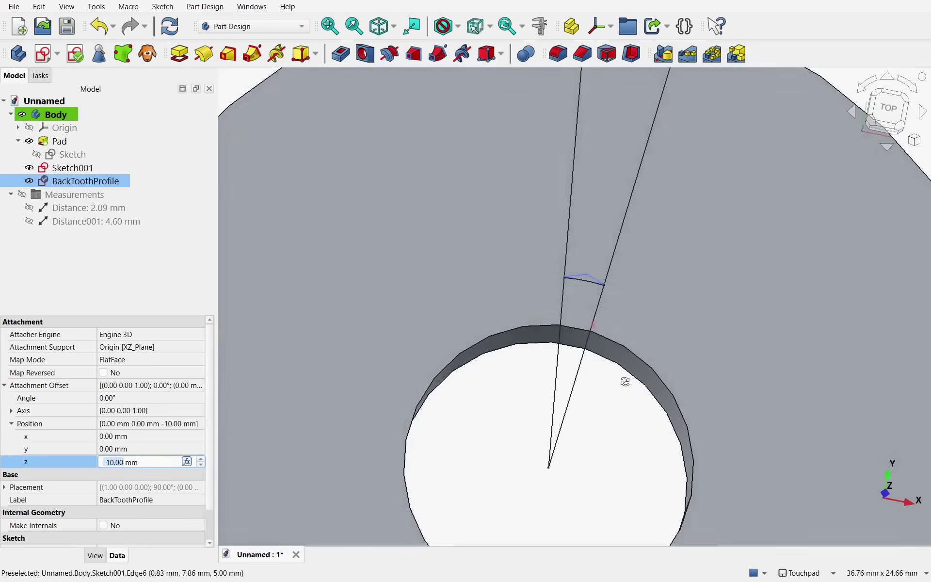
pyautogui.scroll(-4, 599, 335)
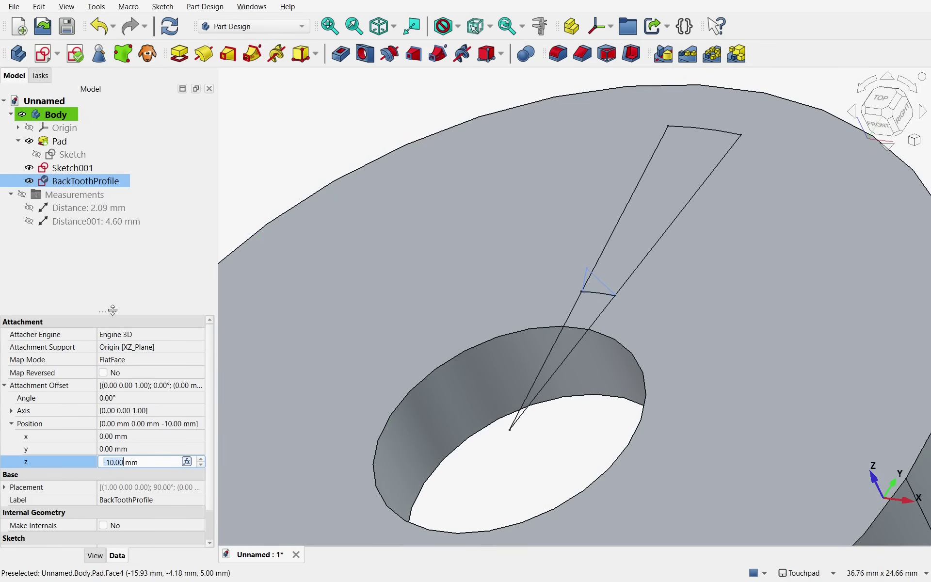
# - Start a new sketch on the XZ plane and draw a triangle centred on the vertical axis
pyautogui.click(304, 134)
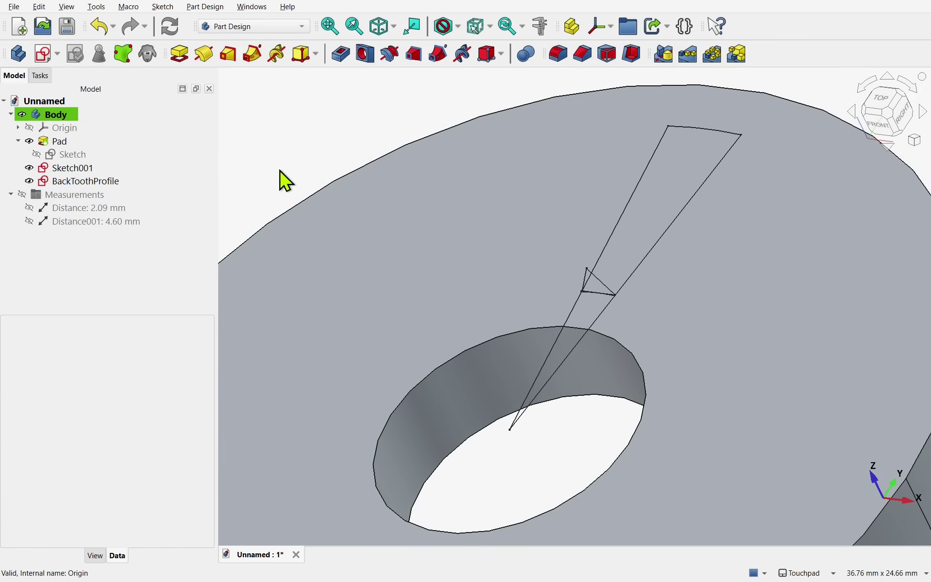
pyautogui.click(45, 58)
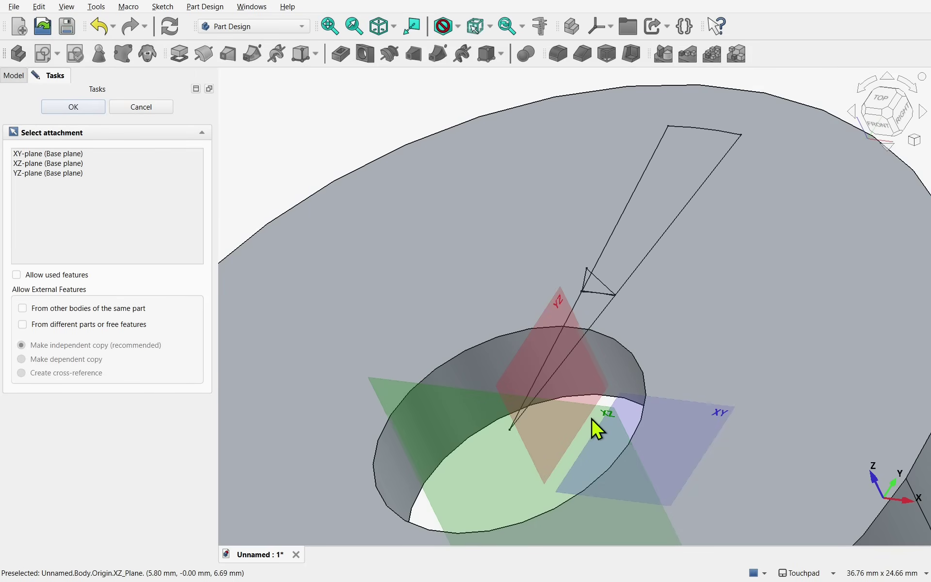
pyautogui.click(596, 429)
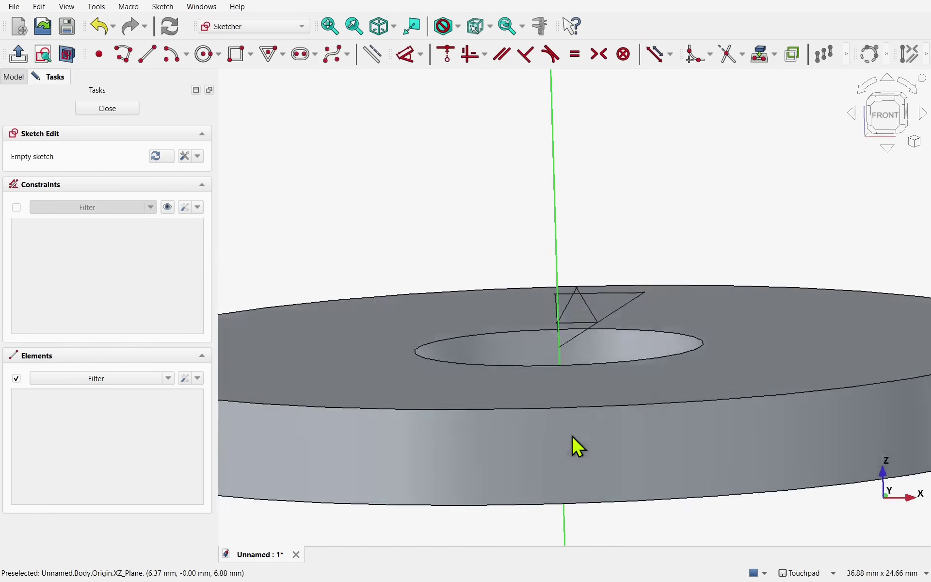
pyautogui.click(71, 59)
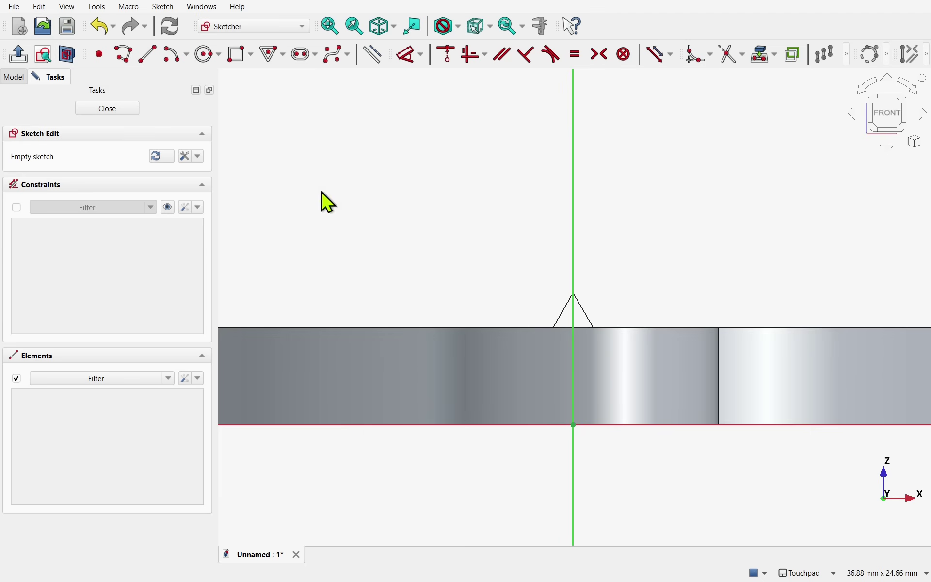
pyautogui.click(272, 55)
pyautogui.click(573, 251)
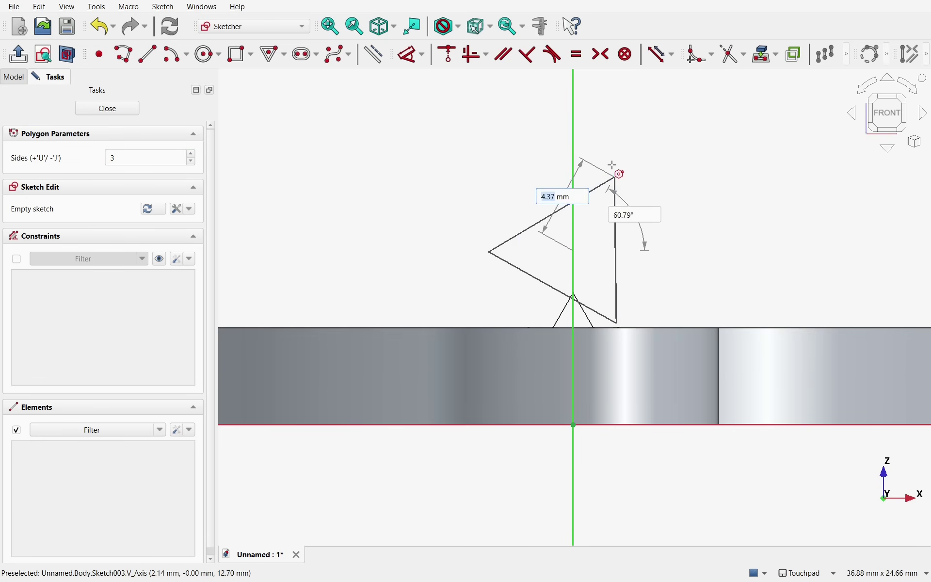
pyautogui.click(576, 150)
pyautogui.rightClick(596, 244)
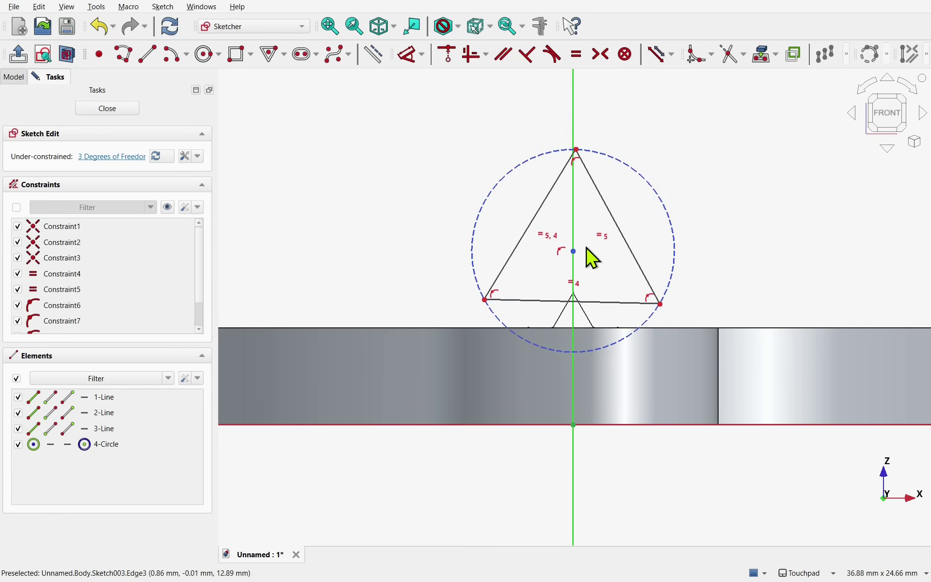
# - Make the triangle's base horizontal and set it 5 mm above the horizontal axis
pyautogui.moveTo(573, 255); pyautogui.dragTo(572, 258)
pyautogui.click(608, 308)
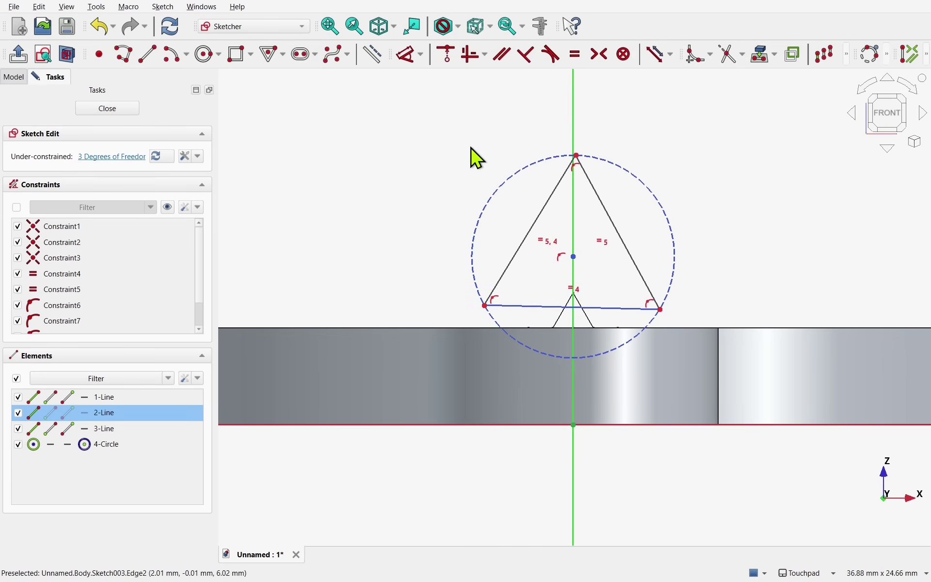
pyautogui.click(472, 54)
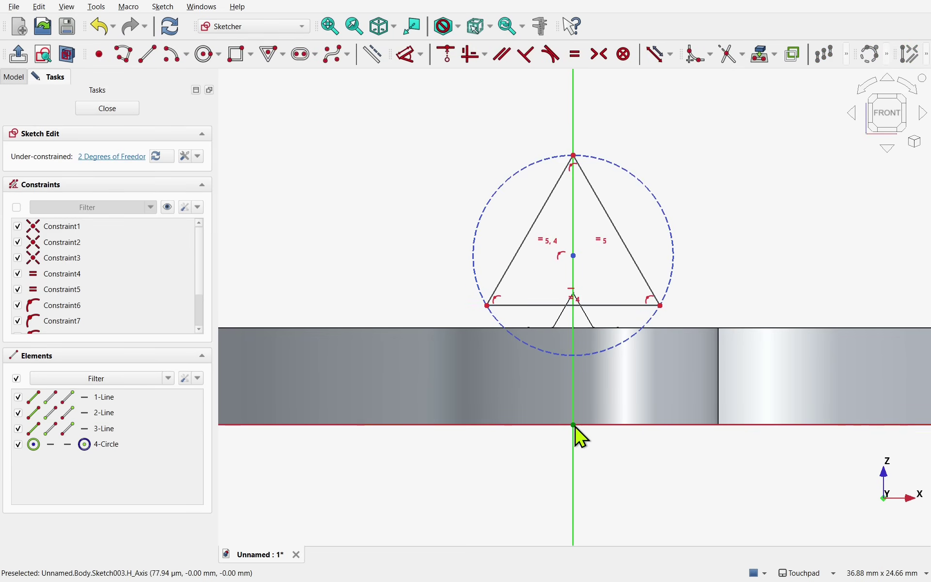
pyautogui.click(487, 306)
pyautogui.click(409, 55)
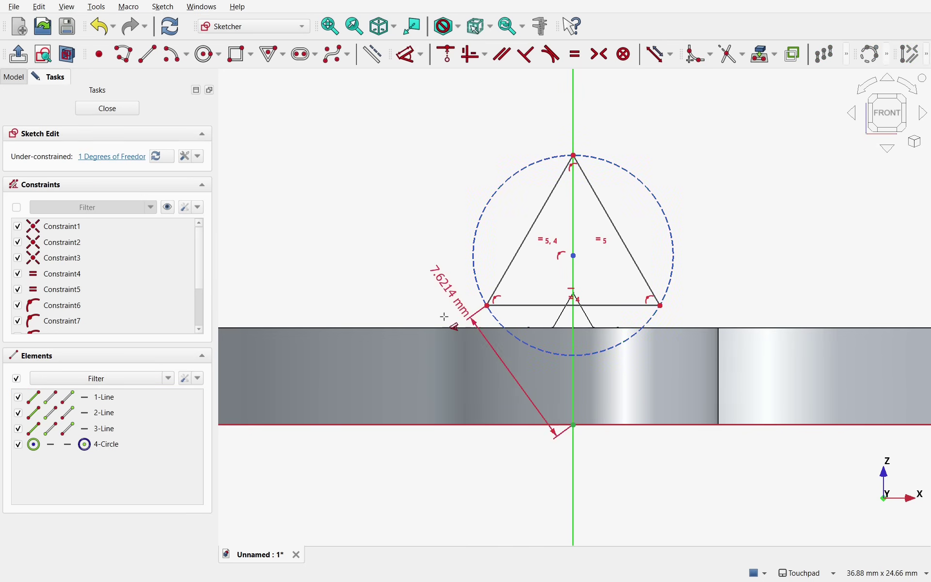
pyautogui.click(443, 359)
pyautogui.write('5')
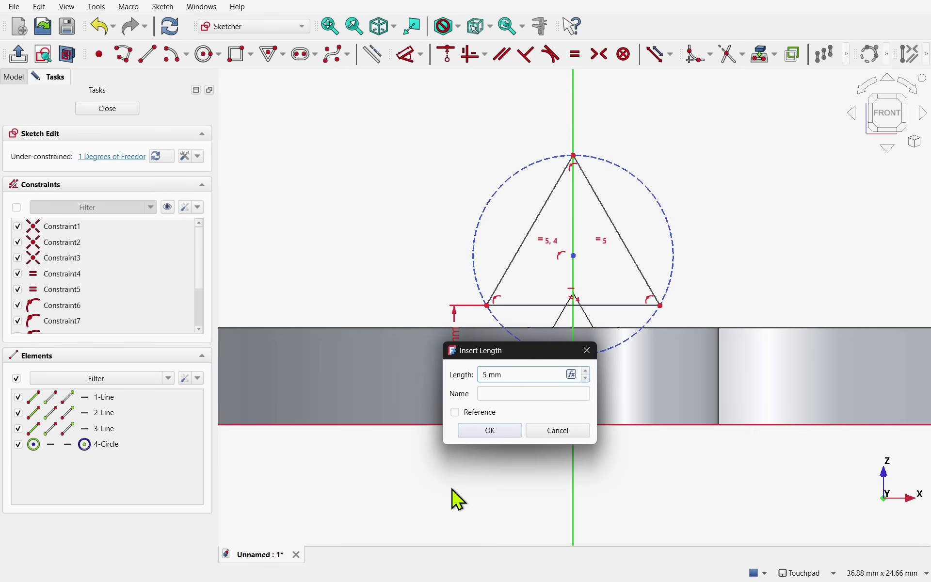
pyautogui.press('Return')
# - Dimension the base width with the expression href(Body.FrontTooth), giving 4.60 mm
pyautogui.moveTo(575, 312)
pyautogui.mouseDown(button='middle')
pyautogui.moveTo(552, 310)
pyautogui.moveTo(555, 318)
pyautogui.mouseUp(button='middle')
pyautogui.click(580, 350)
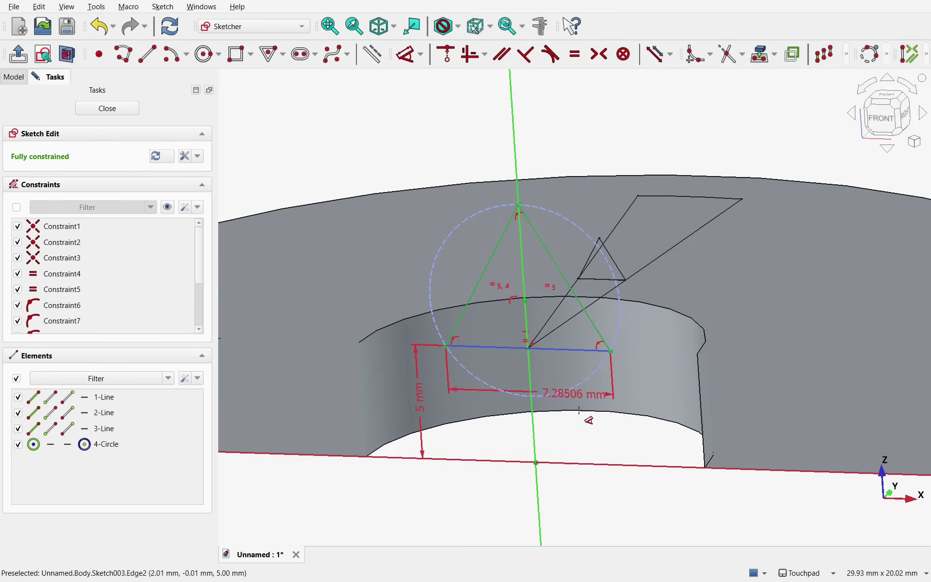
pyautogui.click(593, 436)
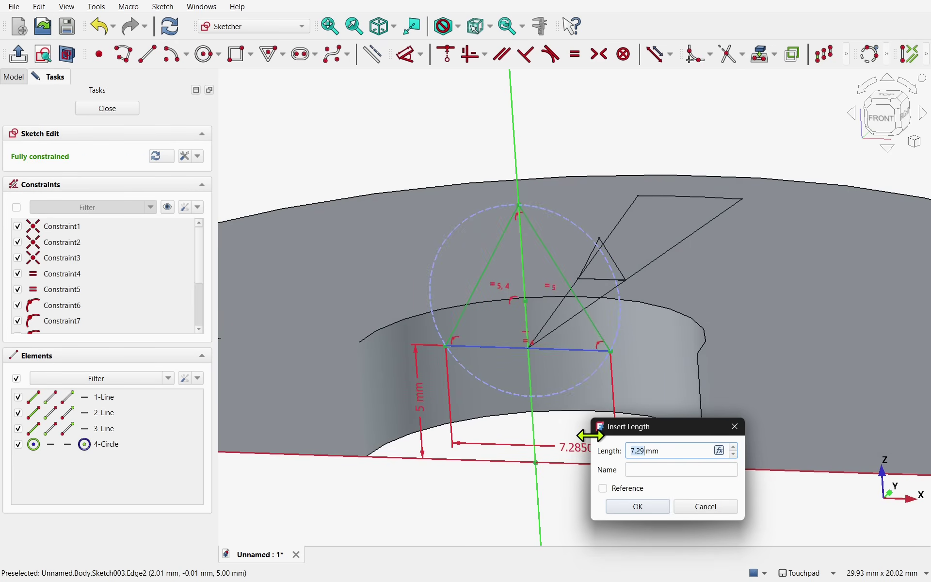
pyautogui.click(719, 452)
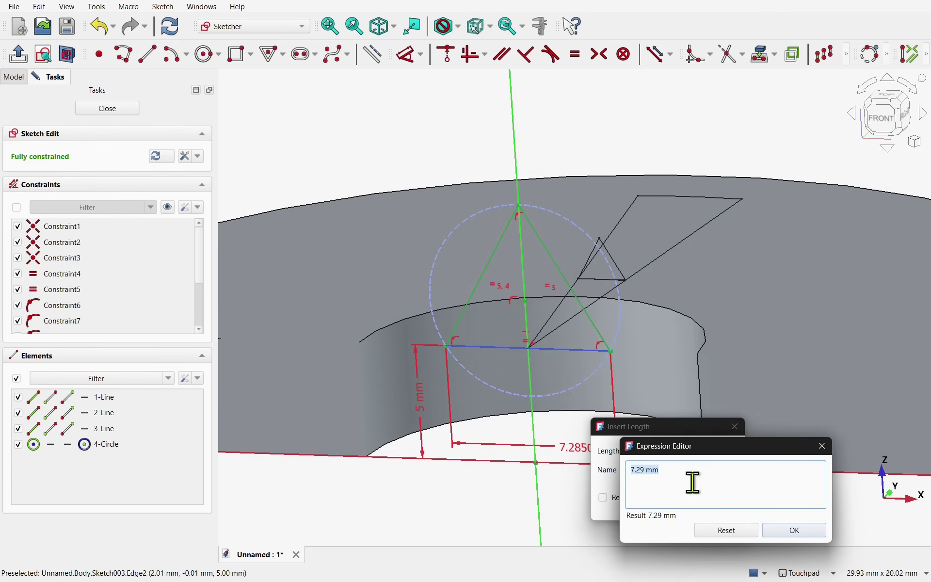
pyautogui.write('Body')
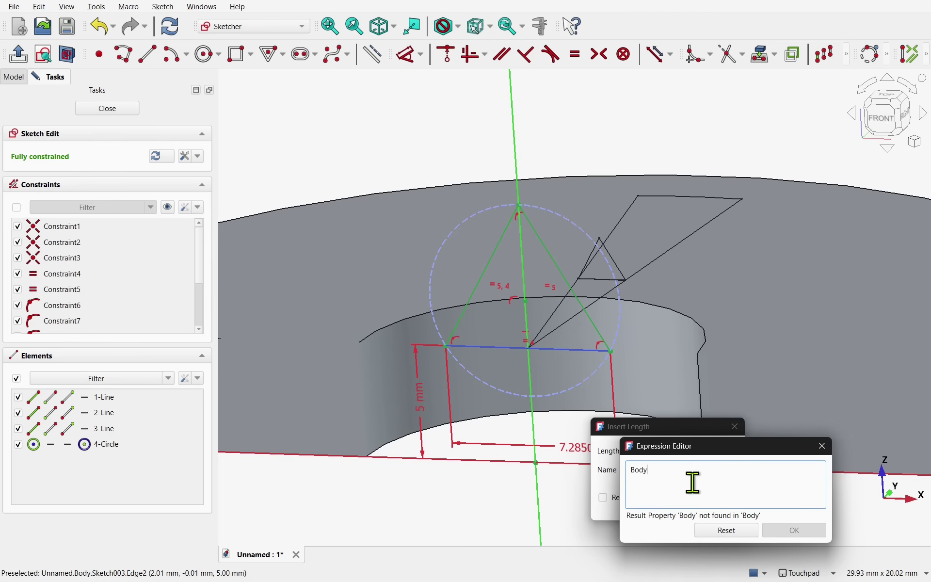
pyautogui.write('.FrontTooth')
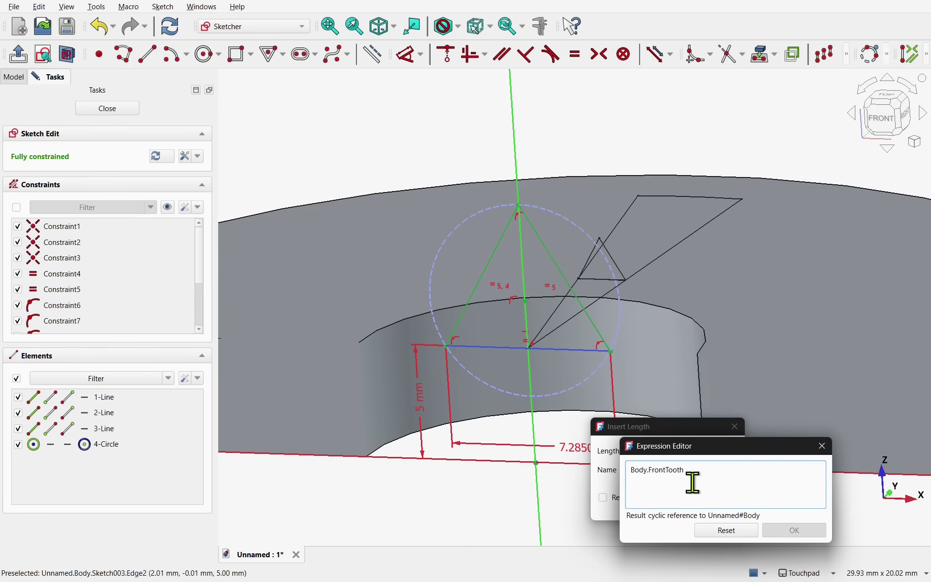
pyautogui.press('Home')
pyautogui.write('href(')
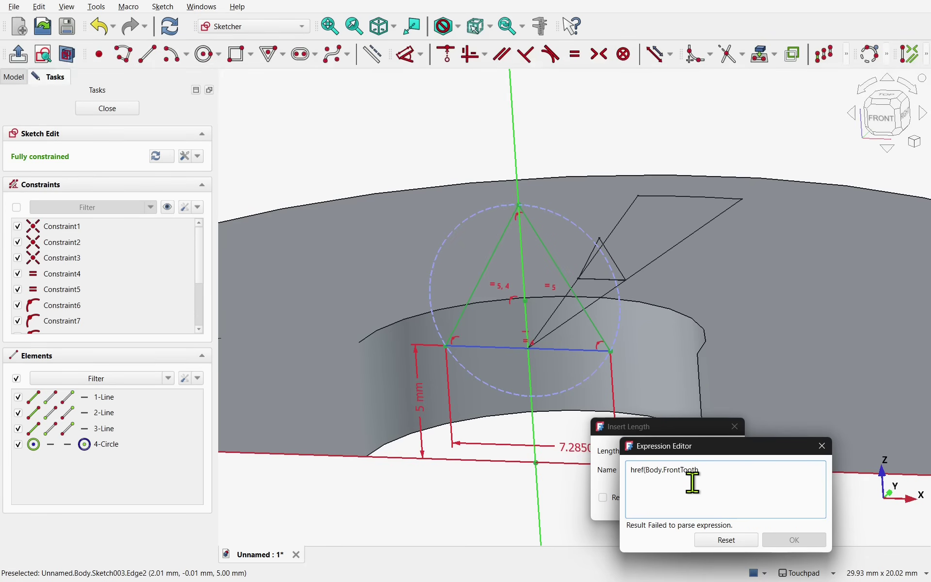
pyautogui.click(707, 471)
pyautogui.write(')')
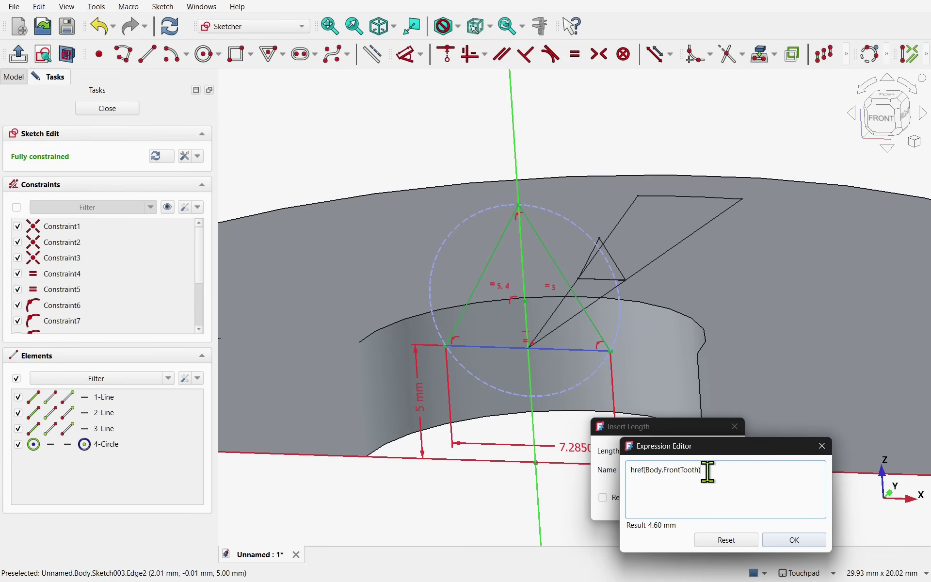
pyautogui.click(782, 540)
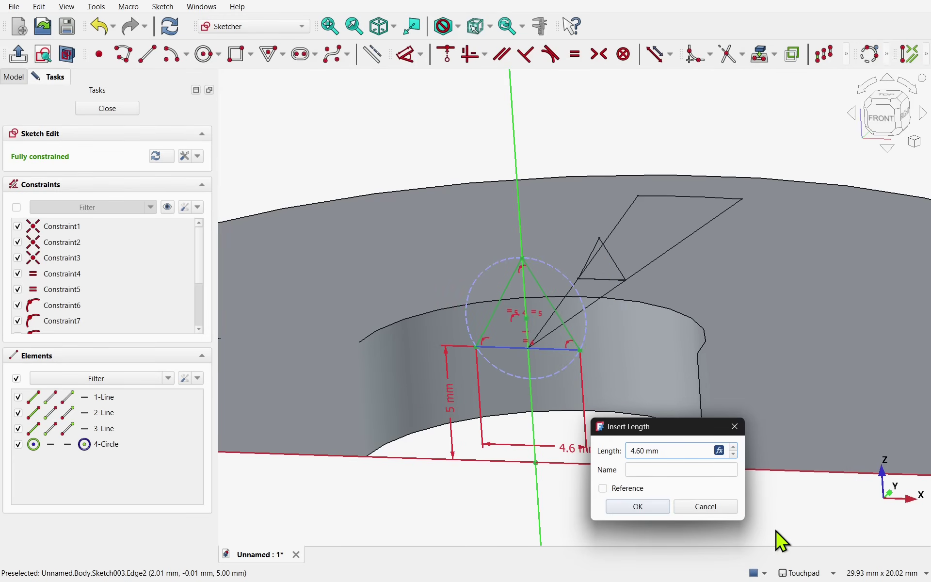
pyautogui.click(657, 511)
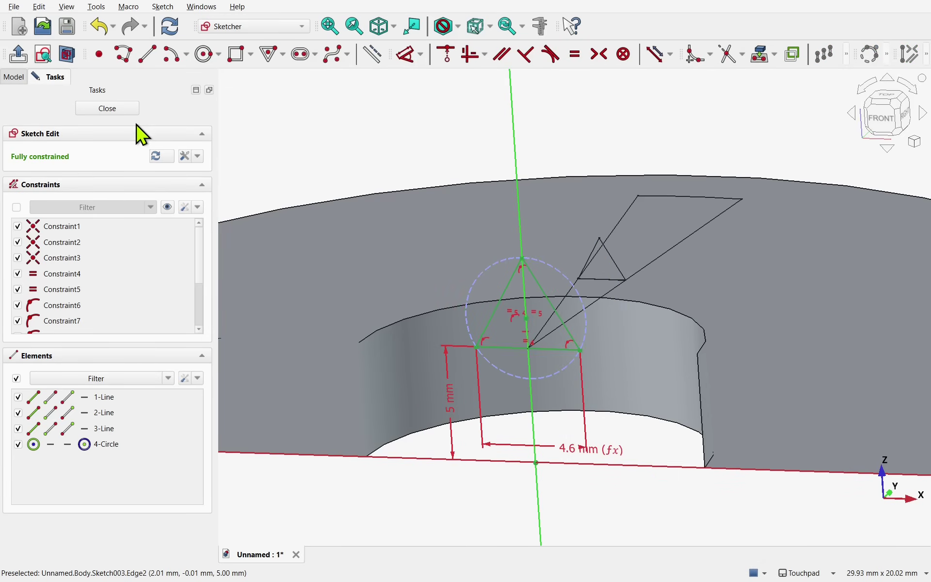
# - Close the sketch and rename Sketch003 to FrontToothProfile
pyautogui.click(123, 108)
pyautogui.rightClick(83, 195)
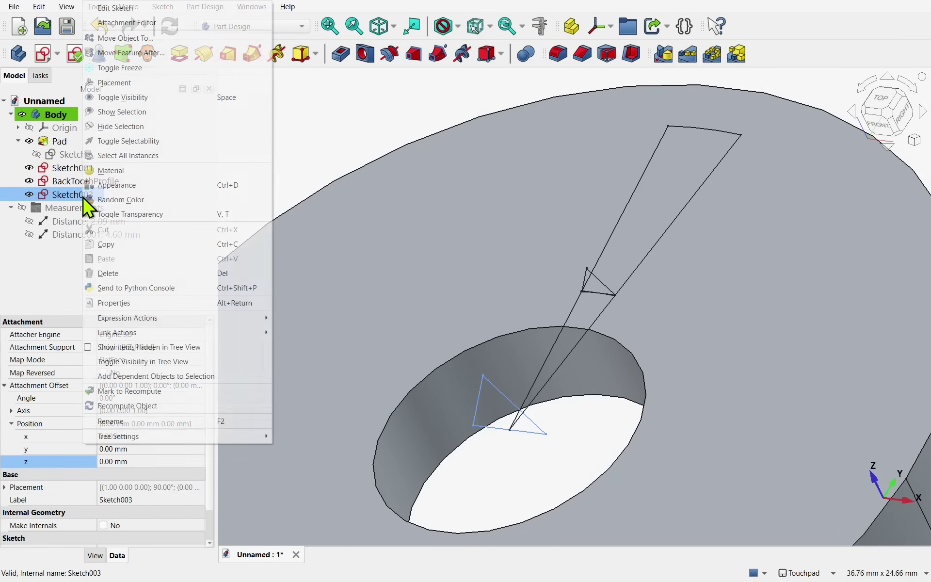
pyautogui.click(137, 421)
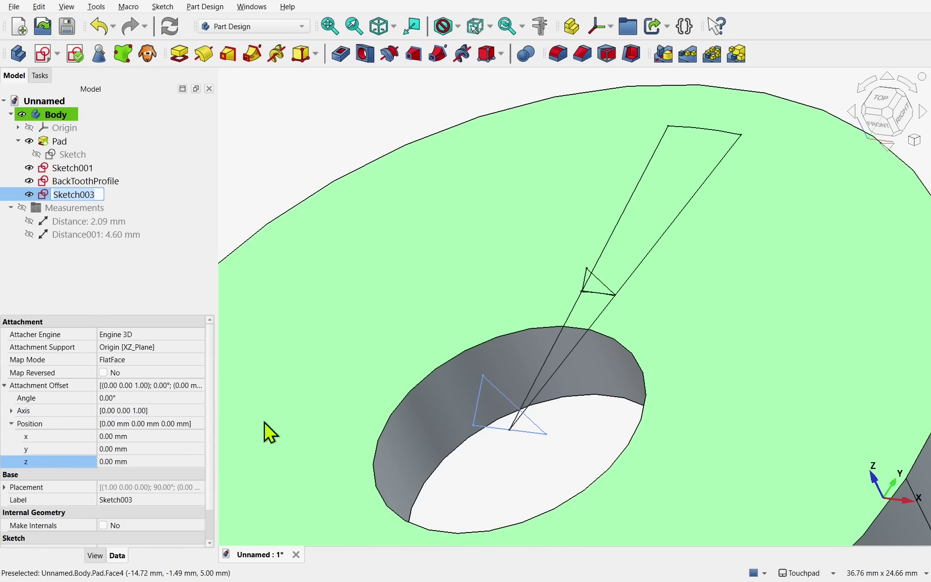
pyautogui.write('FrontToothProfile')
pyautogui.press('Return')
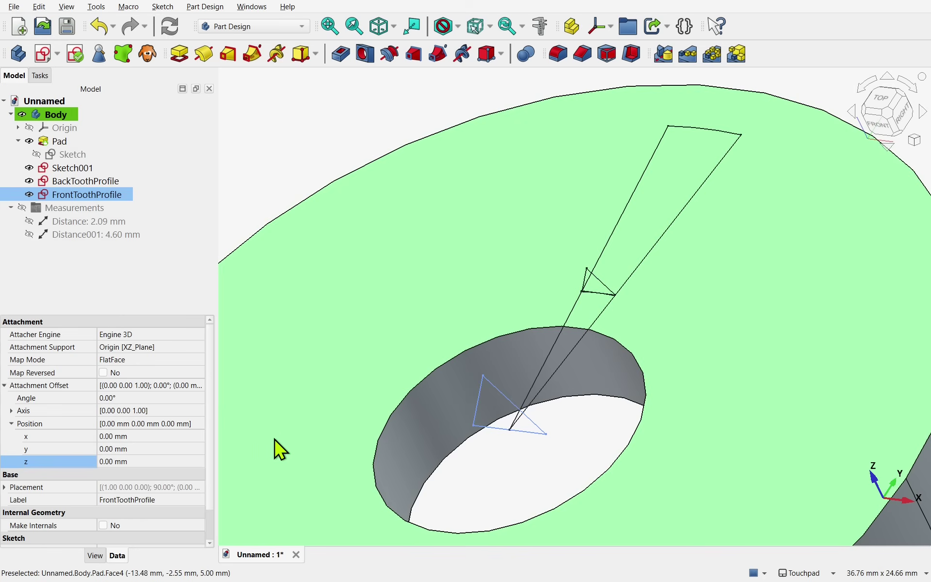
# - Set FrontToothProfile's attachment offset z to -22 mm
pyautogui.click(133, 461)
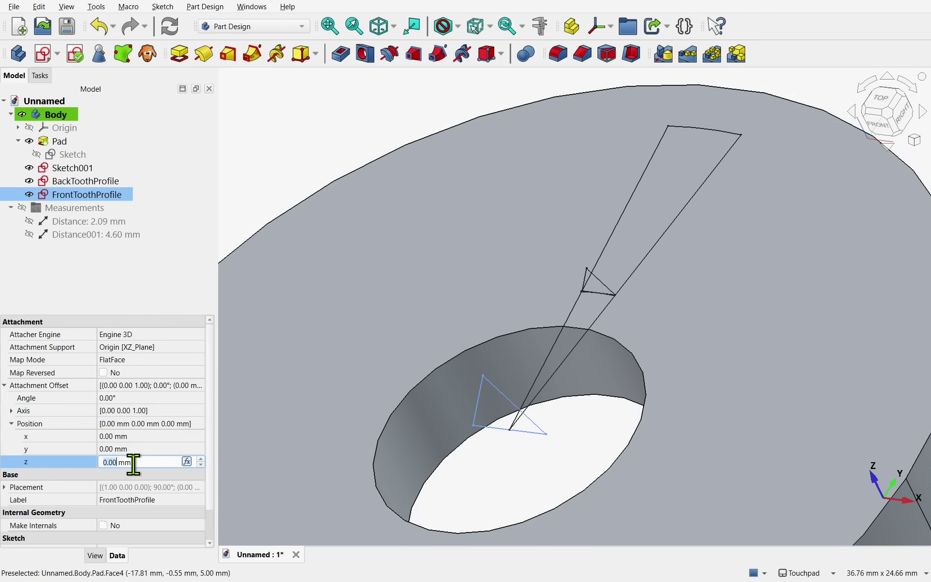
pyautogui.write('-22.00')
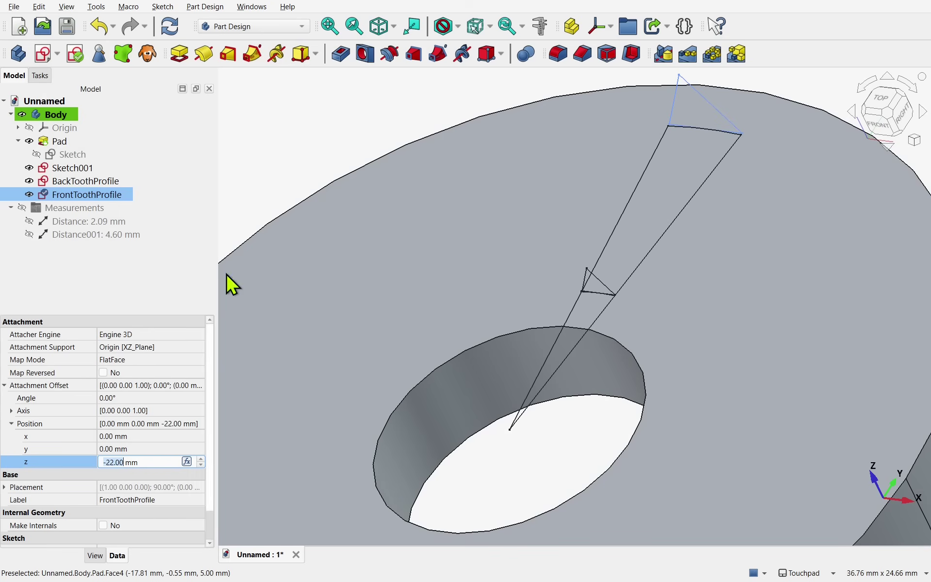
pyautogui.click(275, 156)
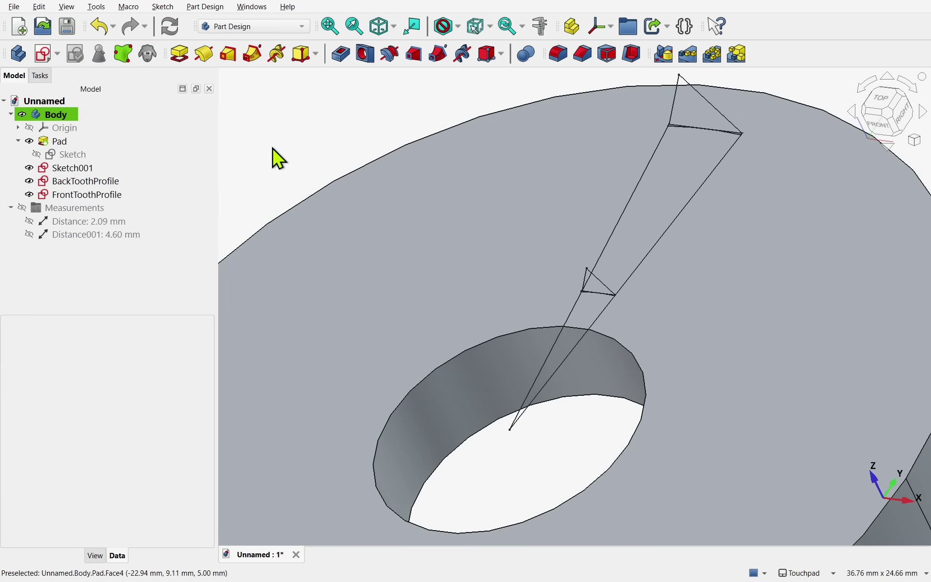
# - Create an Additive Loft between BackToothProfile and FrontToothProfile
pyautogui.click(95, 185)
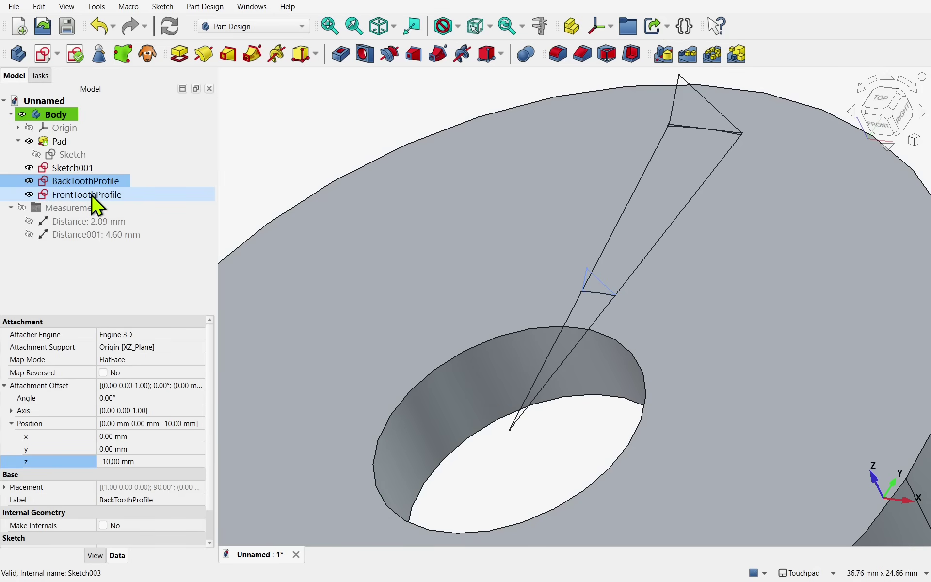
pyautogui.keyDown('ctrl'); pyautogui.click(93, 194); pyautogui.keyUp('ctrl')
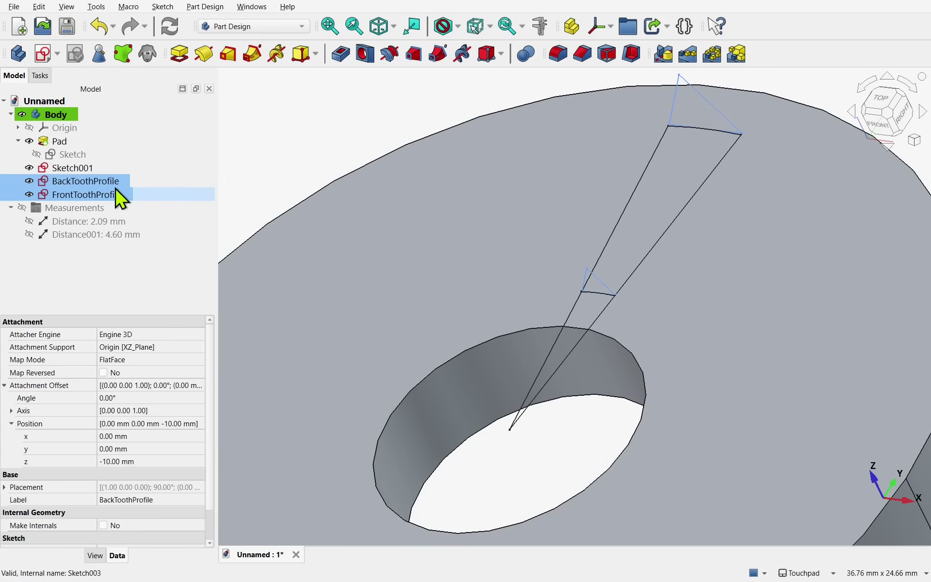
pyautogui.click(228, 55)
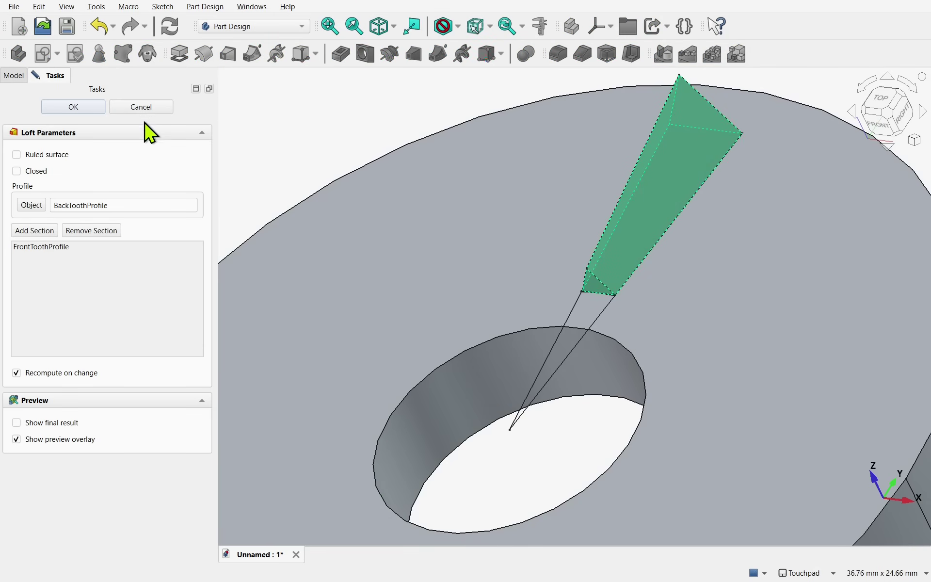
pyautogui.click(89, 110)
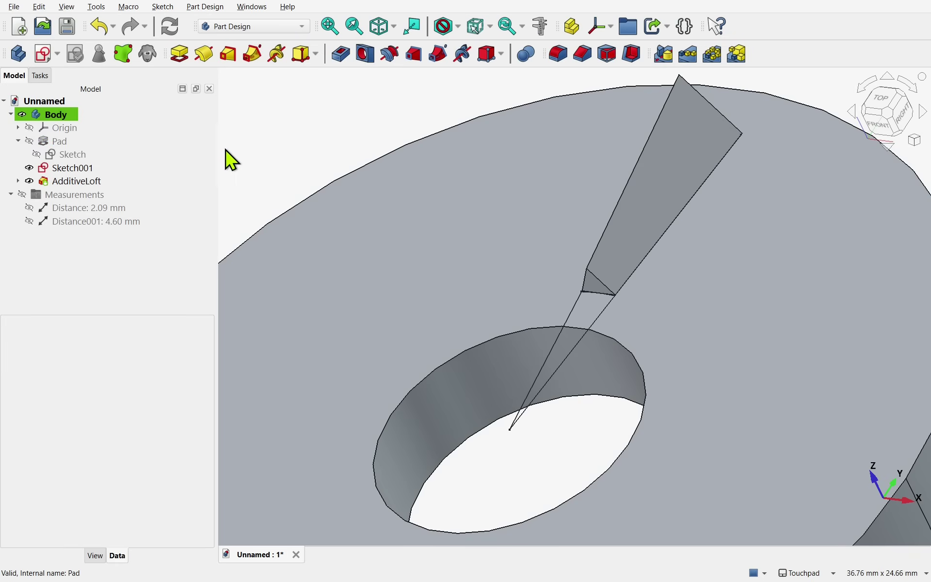
# - Polar-pattern the loft 30 times around the base Z-axis
pyautogui.click(83, 182)
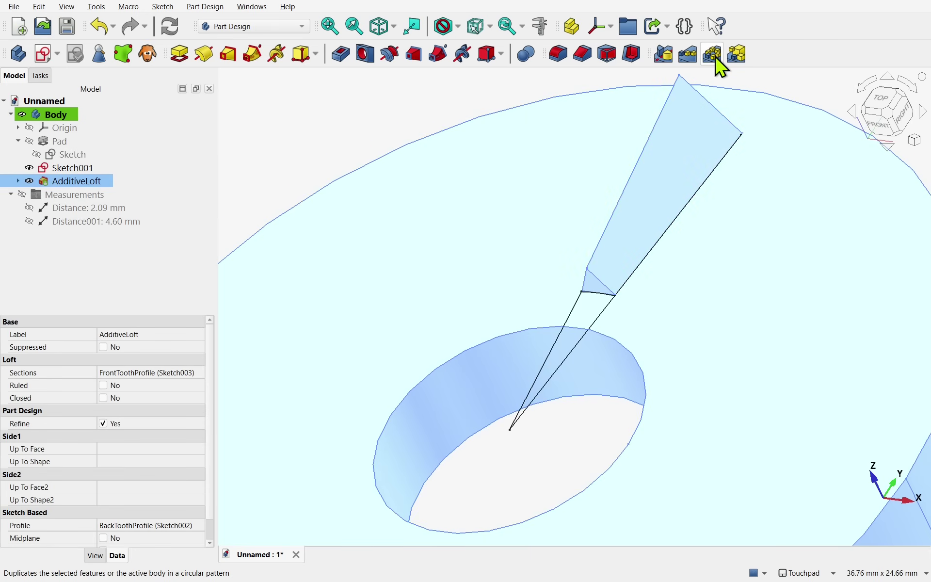
pyautogui.click(712, 55)
pyautogui.scroll(-5, 493, 170)
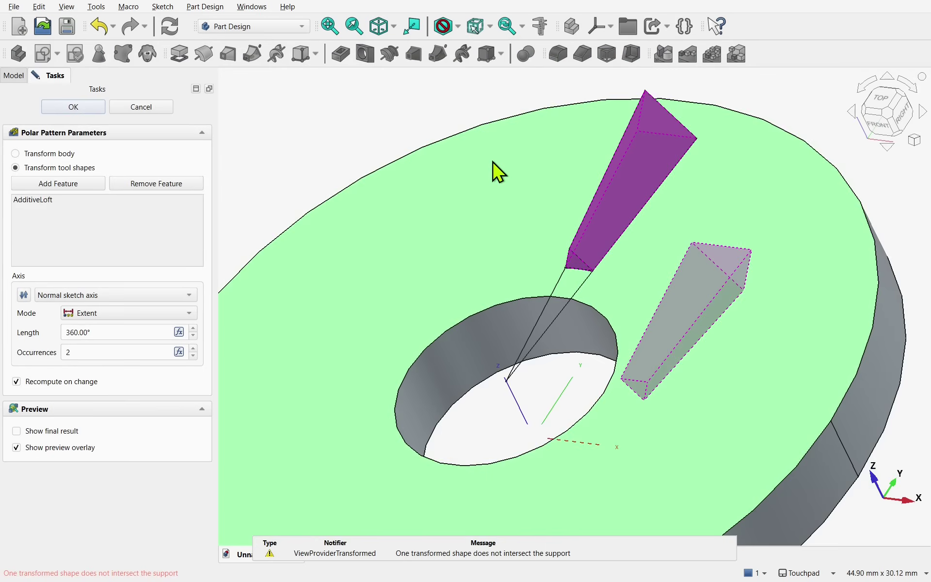
pyautogui.click(155, 294)
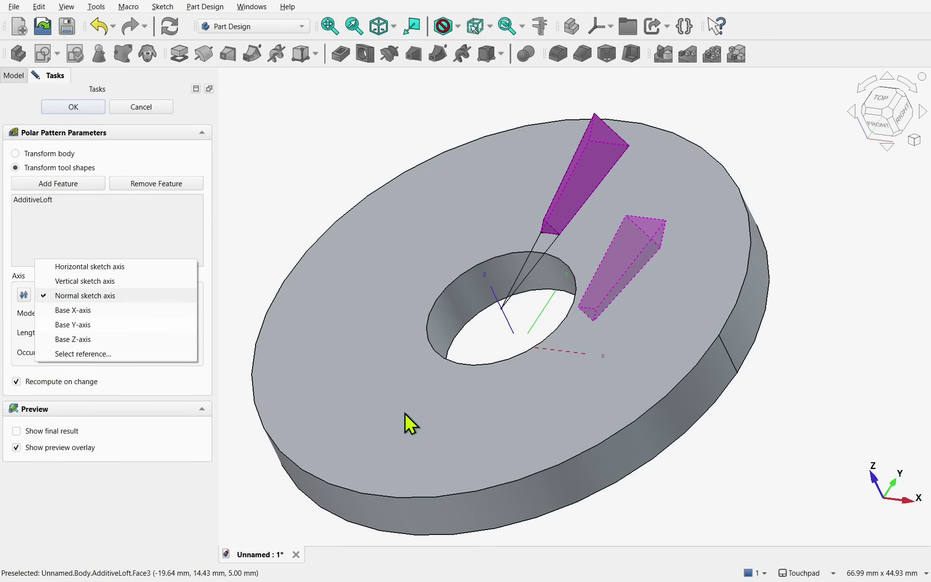
pyautogui.click(77, 339)
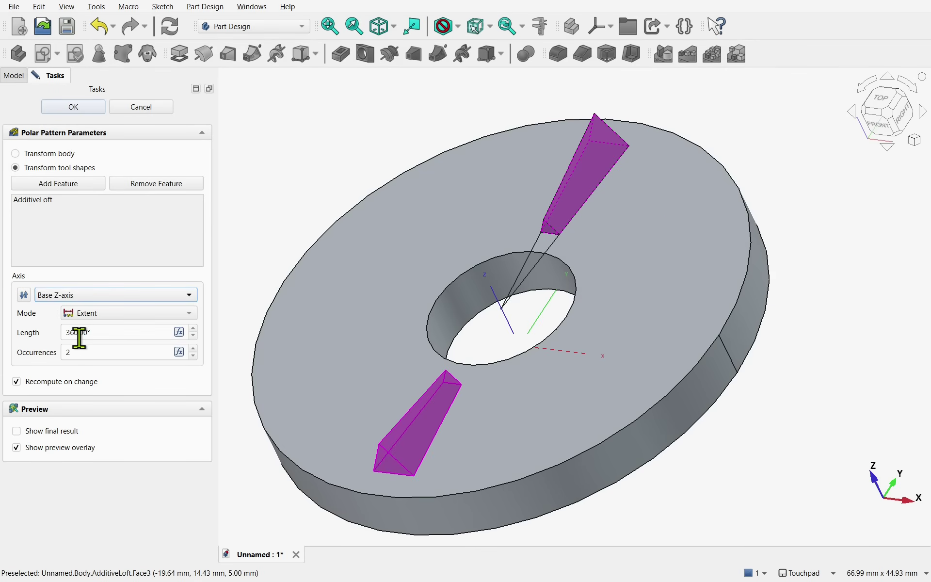
pyautogui.click(83, 357)
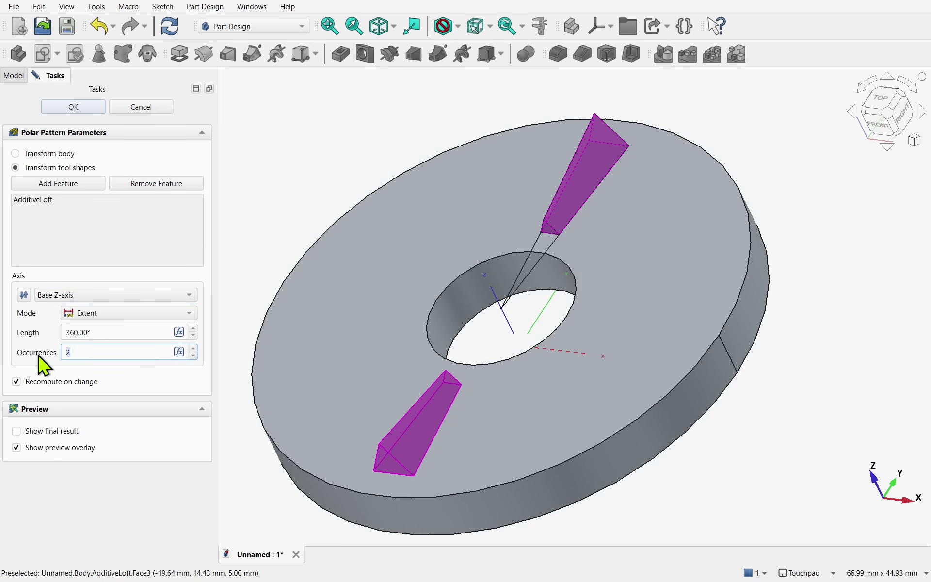
pyautogui.write('30')
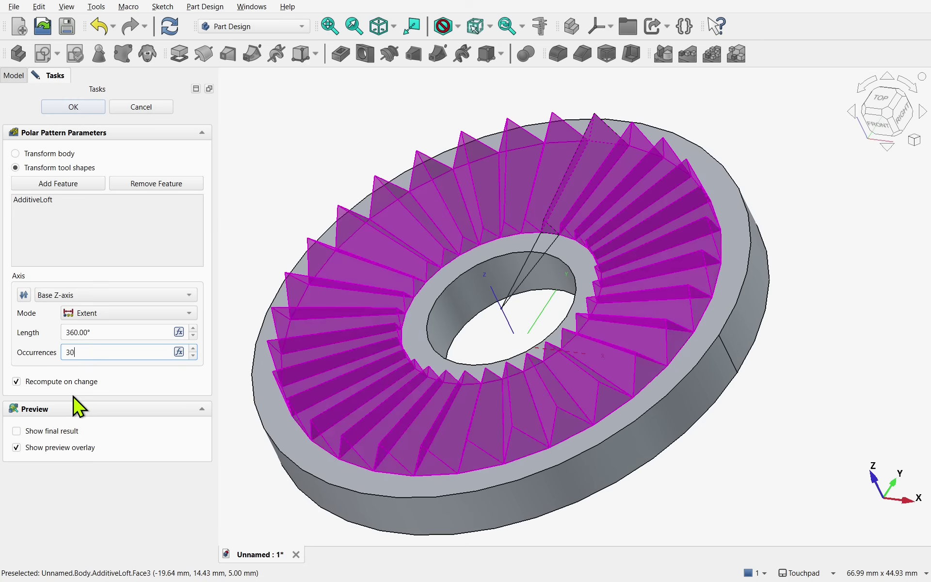
pyautogui.click(74, 109)
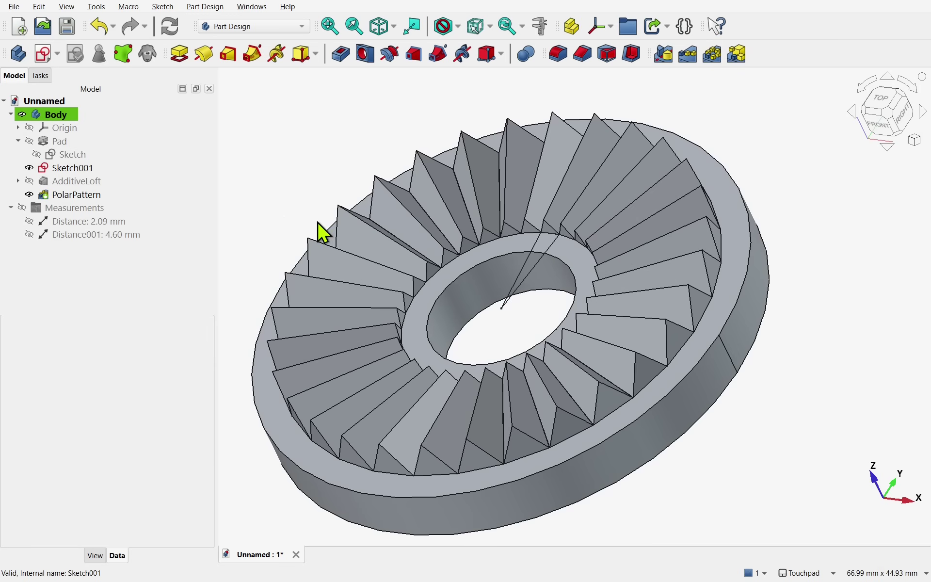
# - Try a Body Back Tooth of 5.00 mm, restore it to 2.09 mm, and save
pyautogui.moveTo(322, 233); pyautogui.dragTo(248, 206, button='middle')
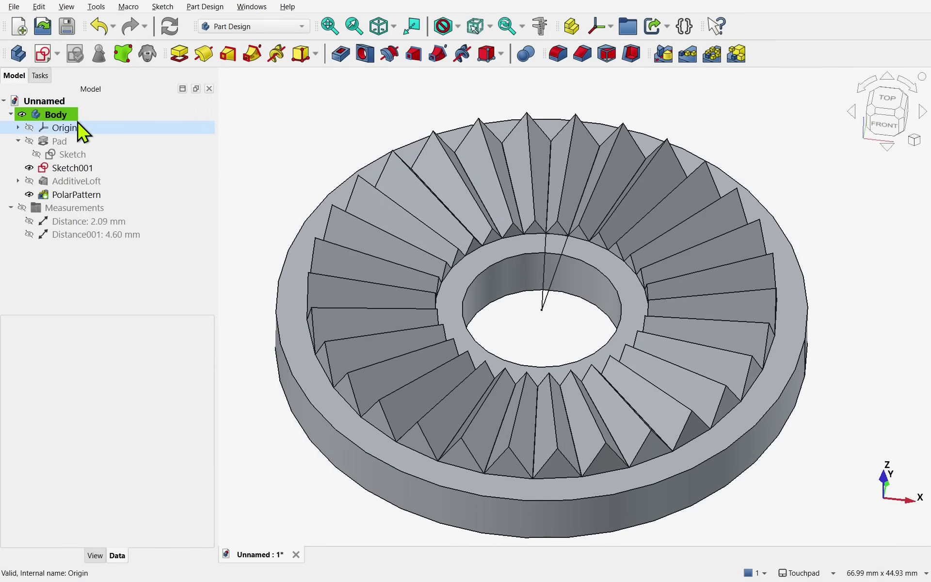
pyautogui.click(62, 120)
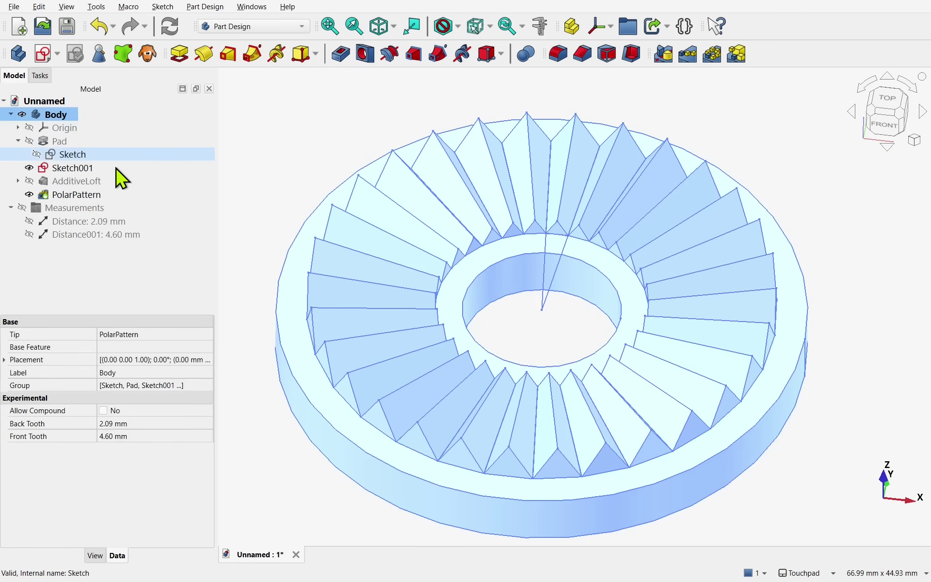
pyautogui.click(128, 432)
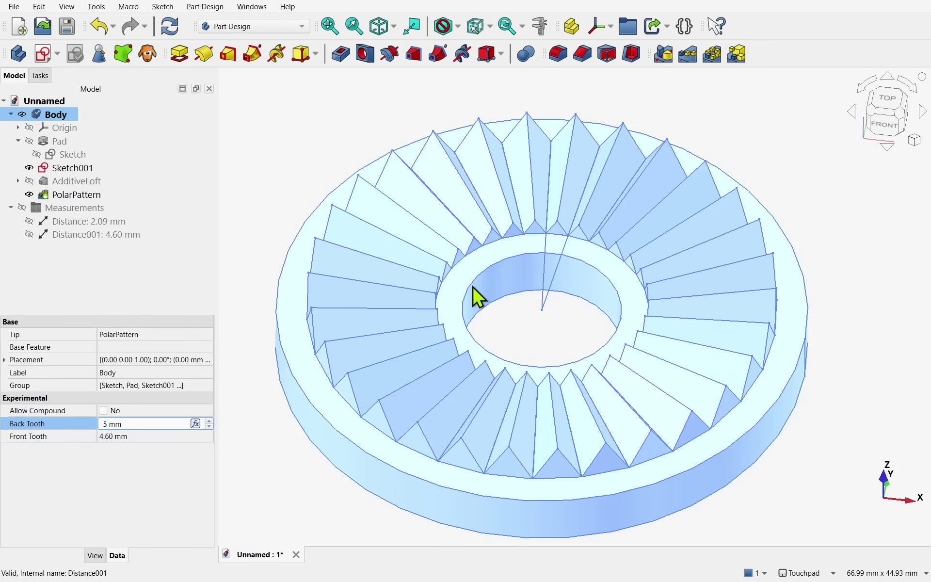
pyautogui.press('Return')
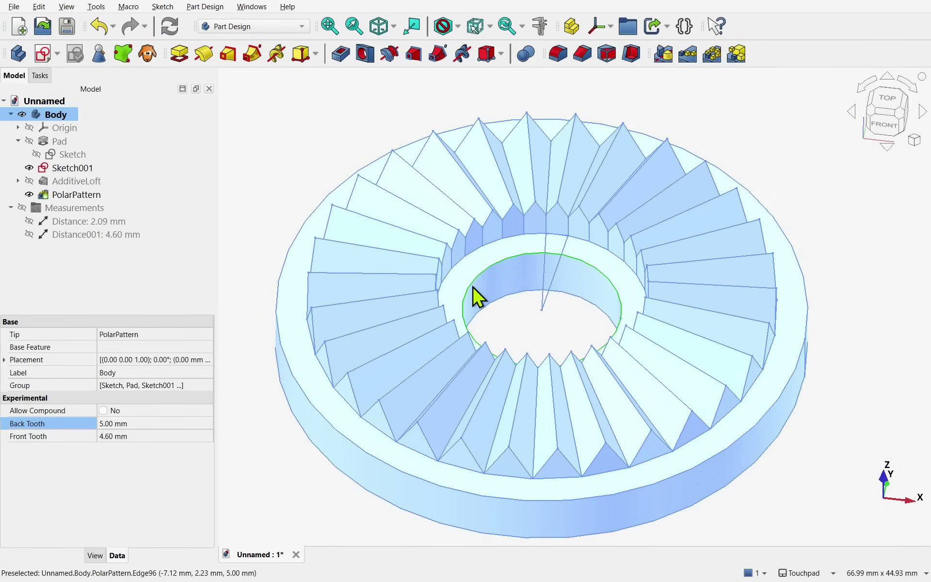
pyautogui.click(141, 426)
pyautogui.write('2.09')
pyautogui.press('Return')
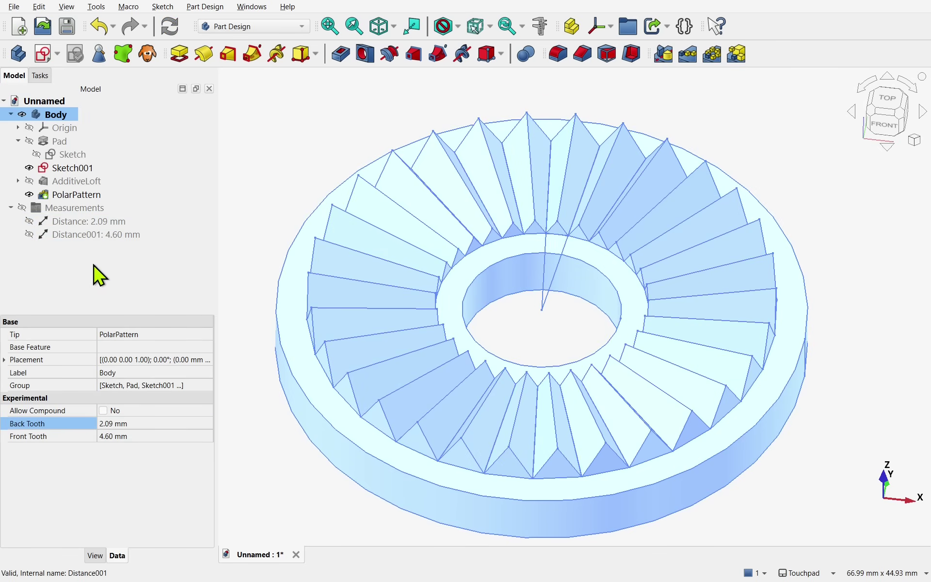
pyautogui.hotkey('ctrl', 's')
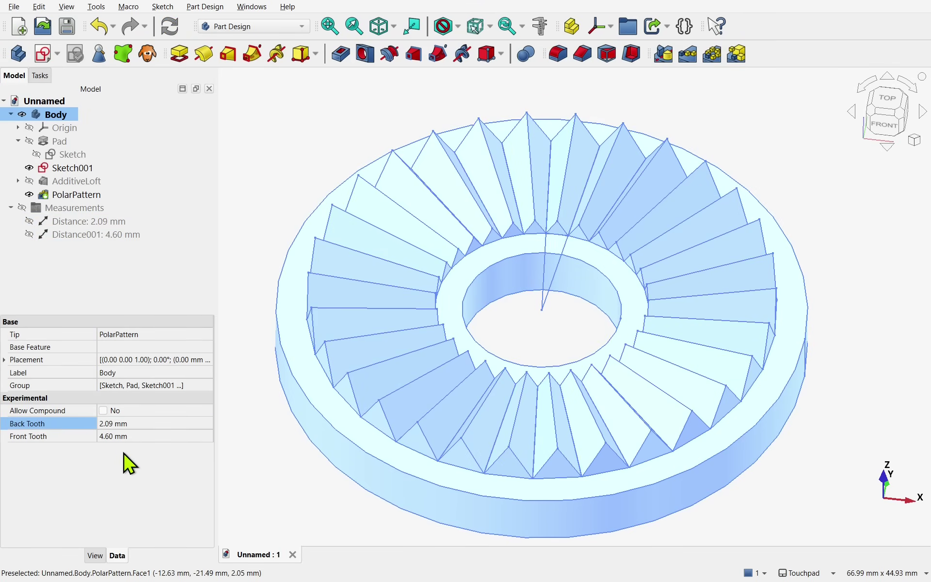
pyautogui.click(127, 463)
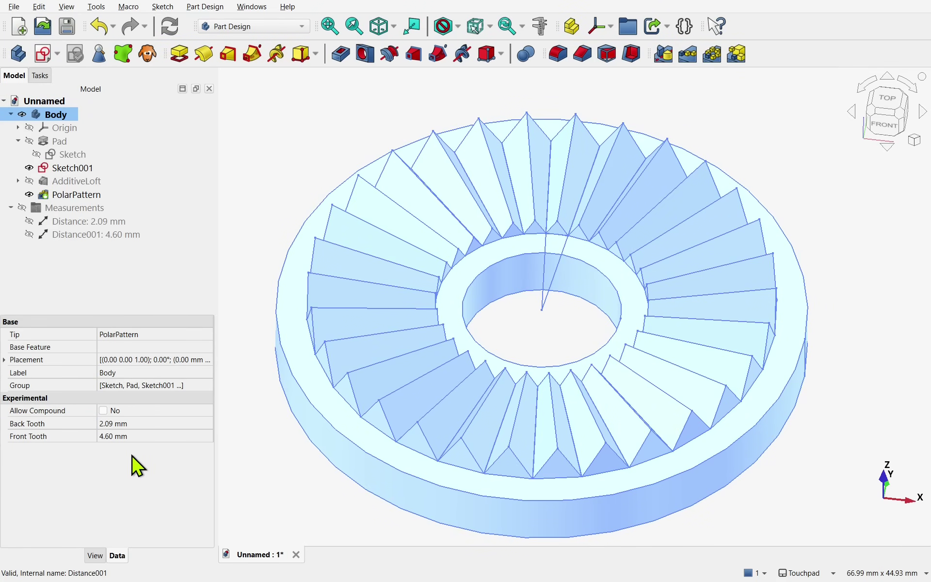
# - Set the Back Tooth property's status to CopyOnChange
pyautogui.click(149, 424)
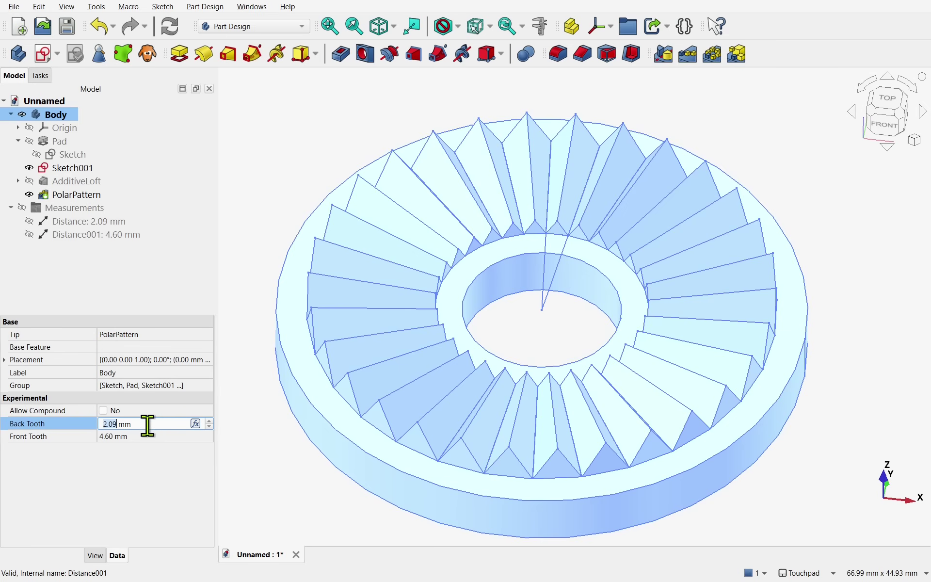
pyautogui.rightClick(39, 425)
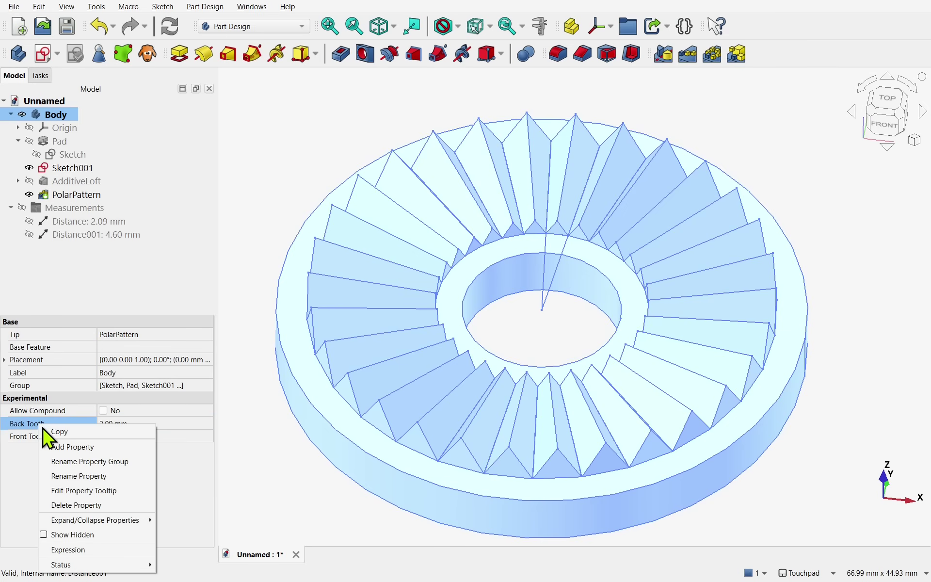
pyautogui.moveTo(84, 567)
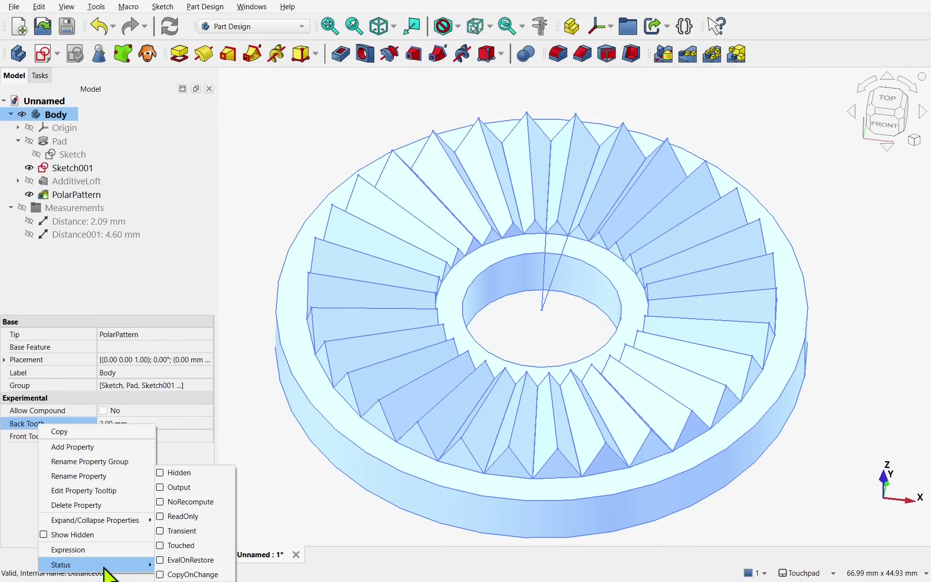
pyautogui.click(160, 575)
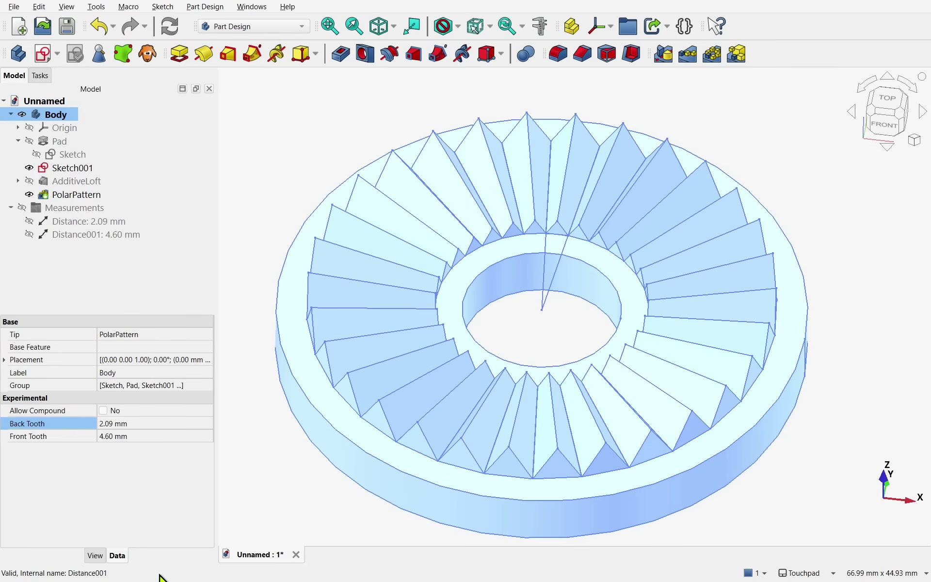
# - Set the Front Tooth property's status to CopyOnChange
pyautogui.click(48, 439)
pyautogui.rightClick(43, 447)
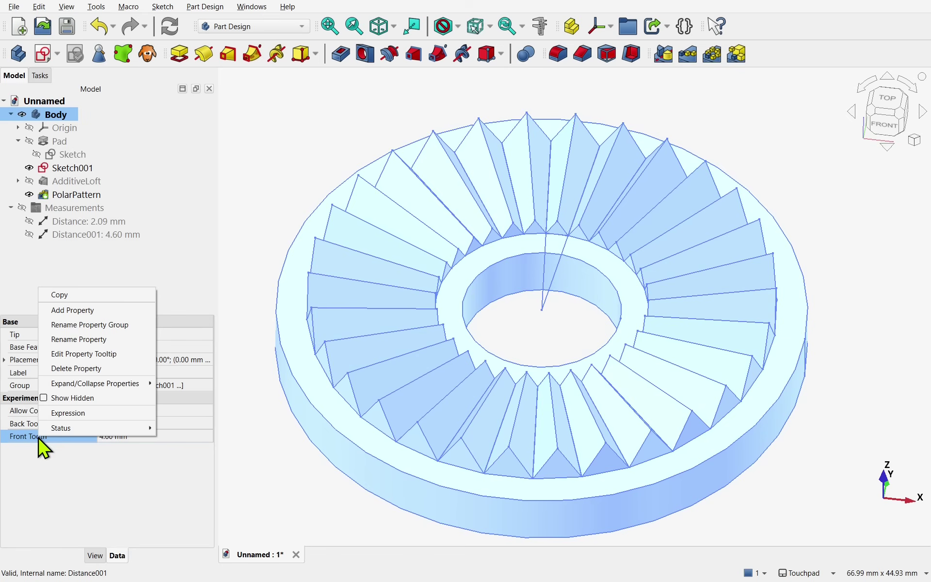
pyautogui.moveTo(65, 429)
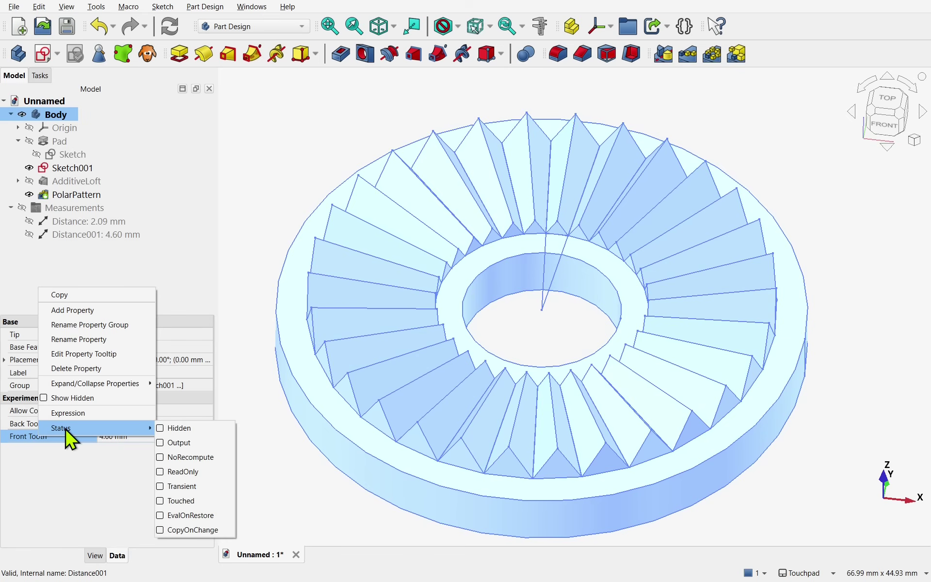
pyautogui.click(162, 531)
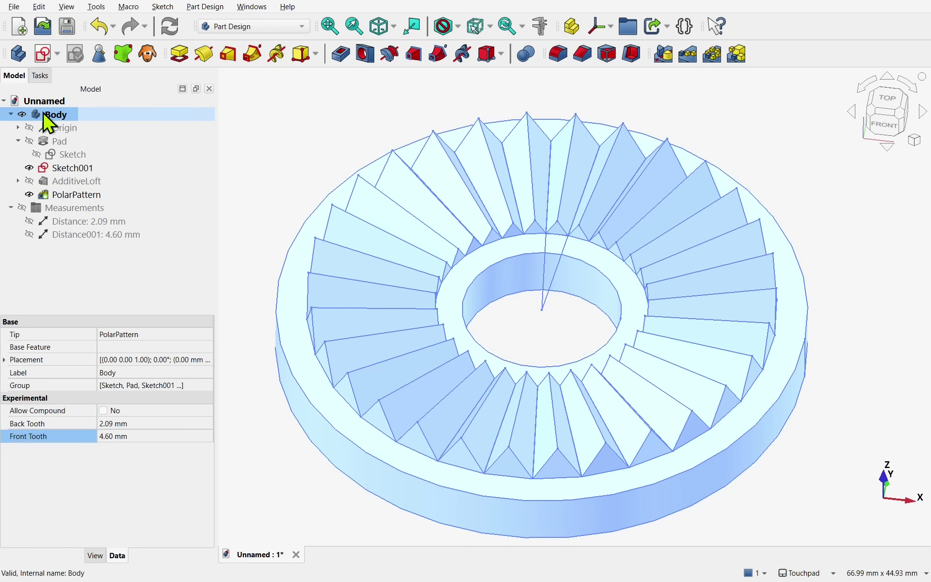
# - Link the gear Body, then shift the link 26.40 mm sideways, raise it 17.70 mm and flip it
pyautogui.click(655, 30)
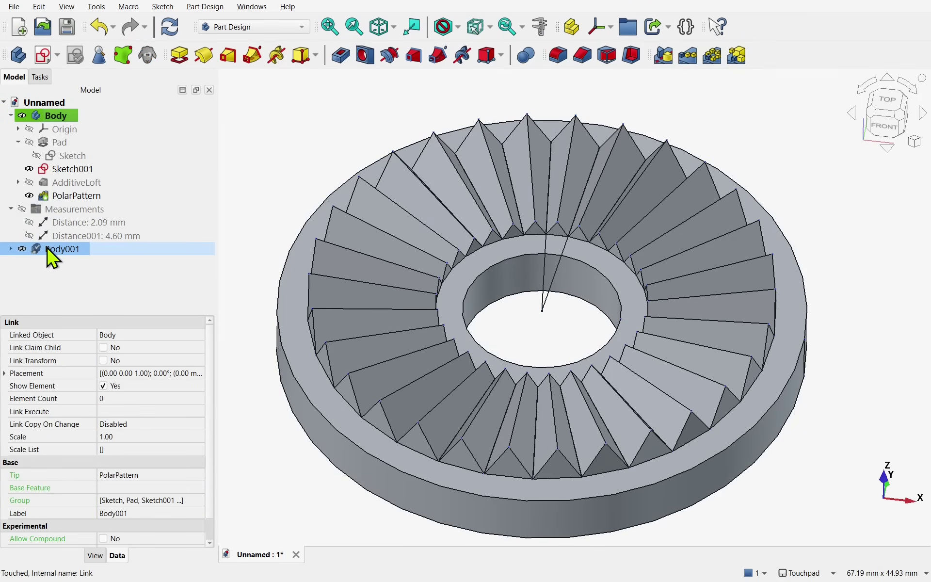
pyautogui.rightClick(62, 259)
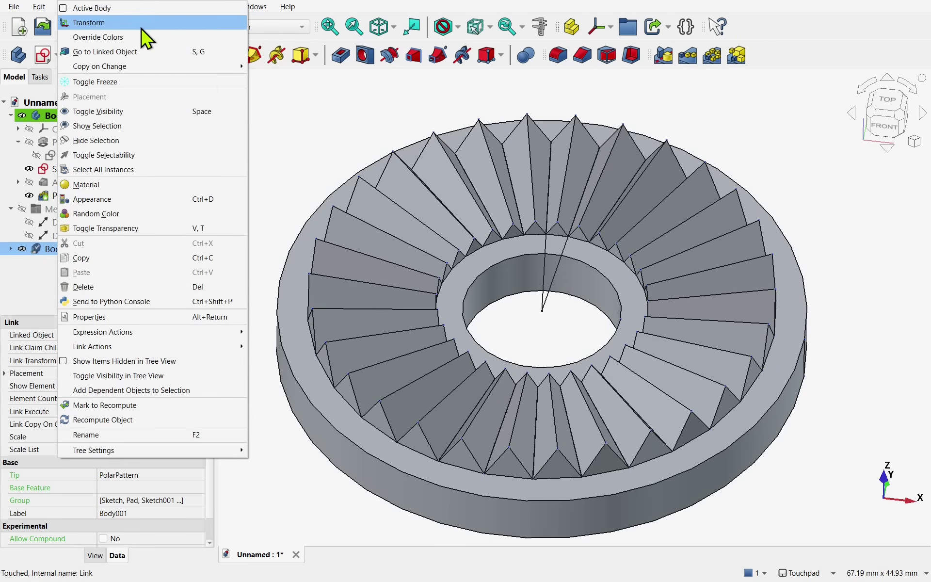
pyautogui.click(86, 22)
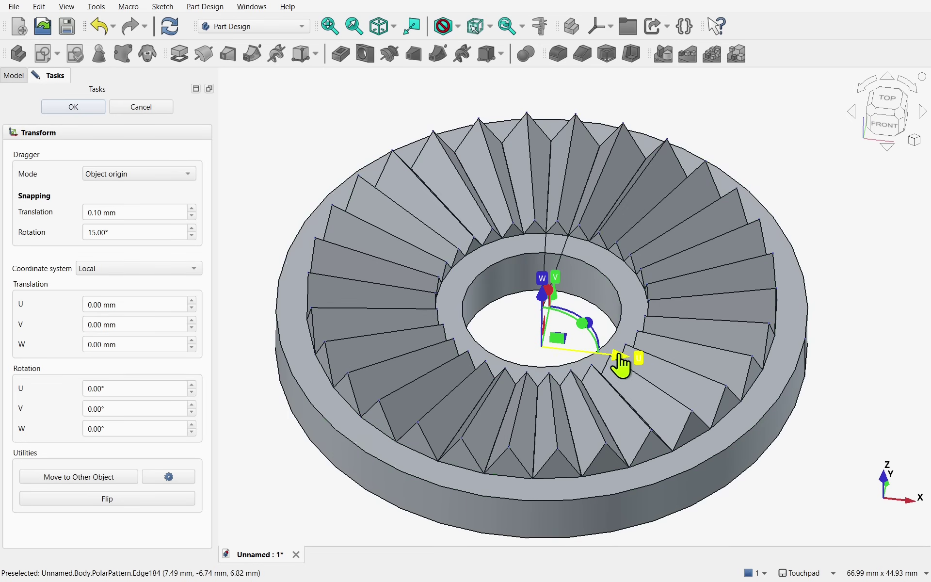
pyautogui.moveTo(621, 362); pyautogui.dragTo(903, 369)
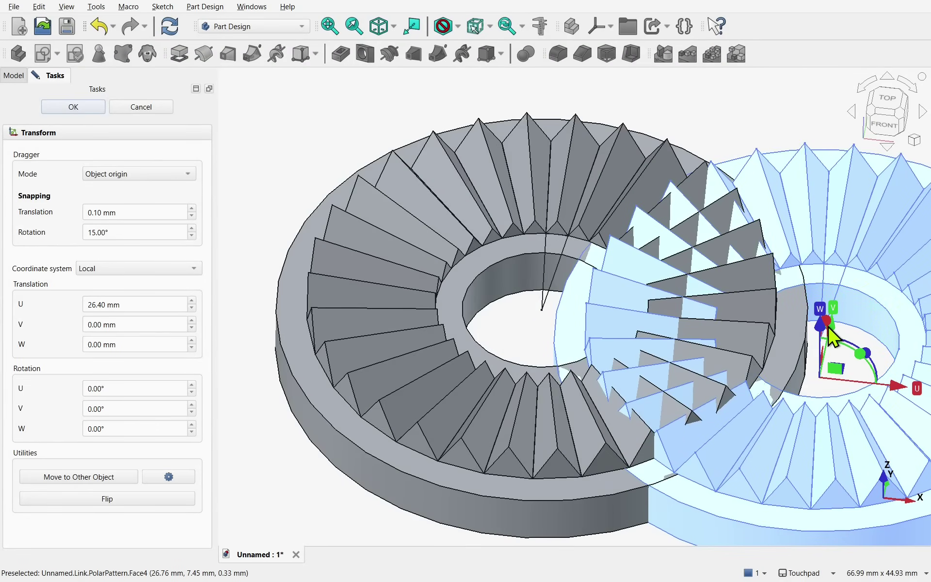
pyautogui.moveTo(830, 324); pyautogui.dragTo(814, 204)
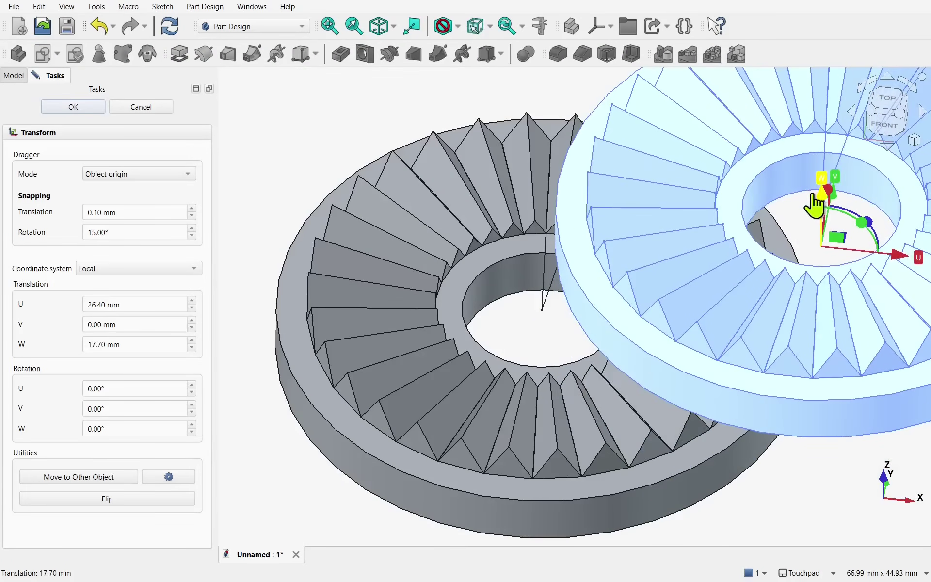
pyautogui.moveTo(867, 224); pyautogui.dragTo(656, 347)
# - Center the flipped link over the ring, turn it -30° and set W to -0.60 mm
pyautogui.click(888, 125)
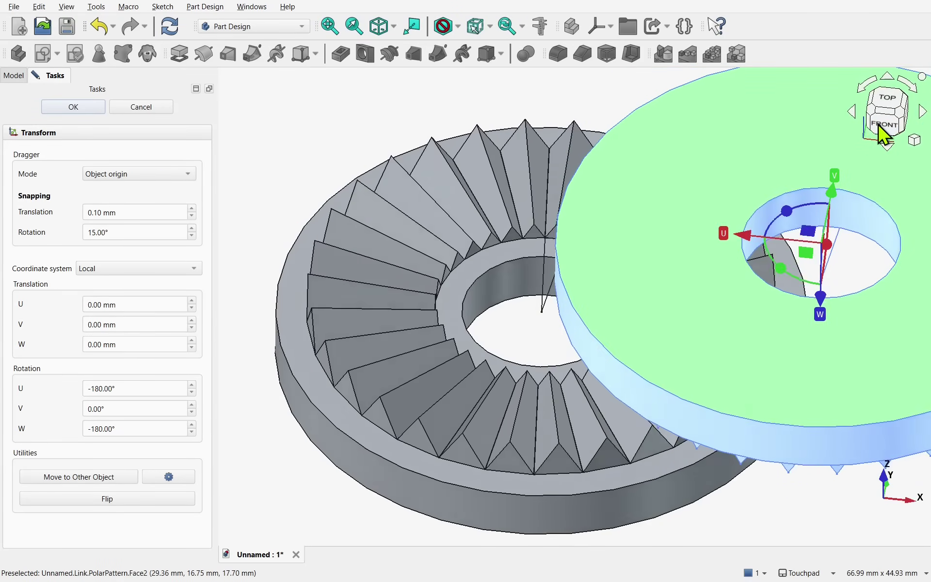
pyautogui.scroll(-2, 579, 242)
pyautogui.moveTo(737, 292); pyautogui.dragTo(737, 261)
pyautogui.moveTo(662, 185); pyautogui.dragTo(474, 191)
pyautogui.moveTo(553, 272); pyautogui.dragTo(548, 298)
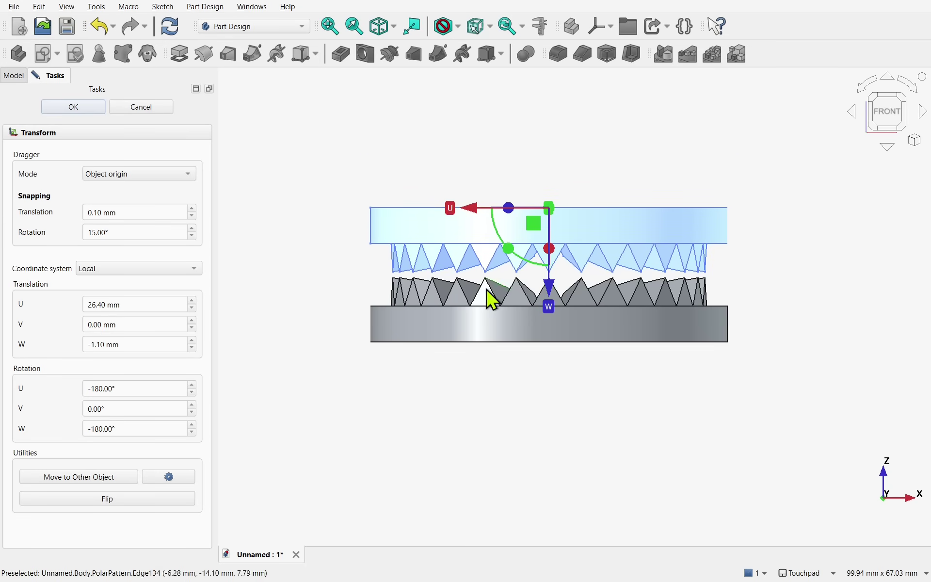
pyautogui.moveTo(501, 305); pyautogui.dragTo(535, 109, button='middle')
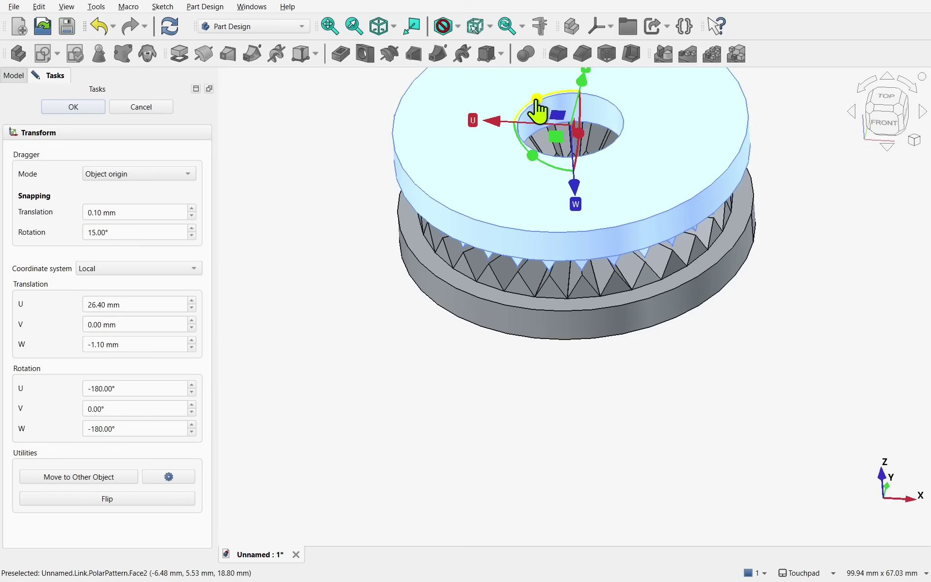
pyautogui.moveTo(536, 103); pyautogui.dragTo(524, 125)
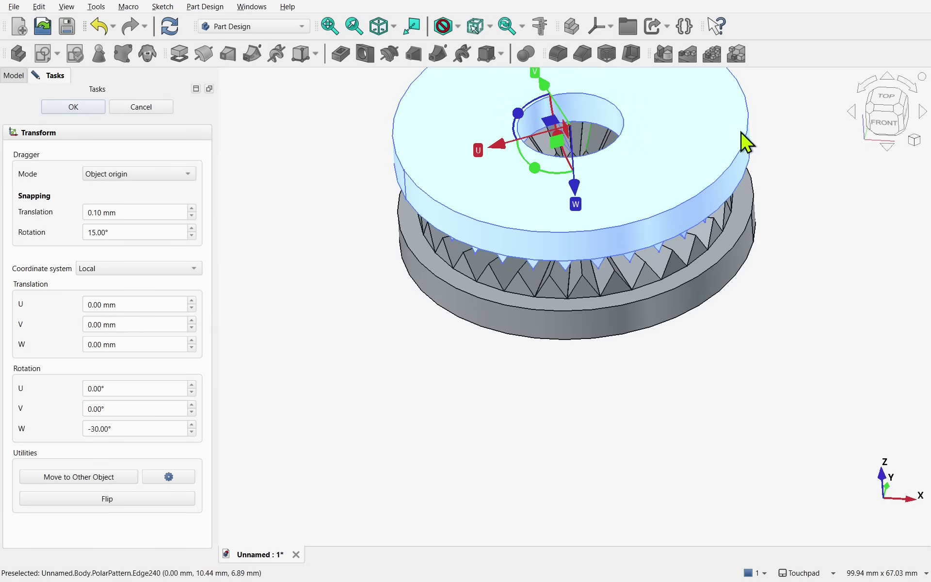
pyautogui.click(882, 127)
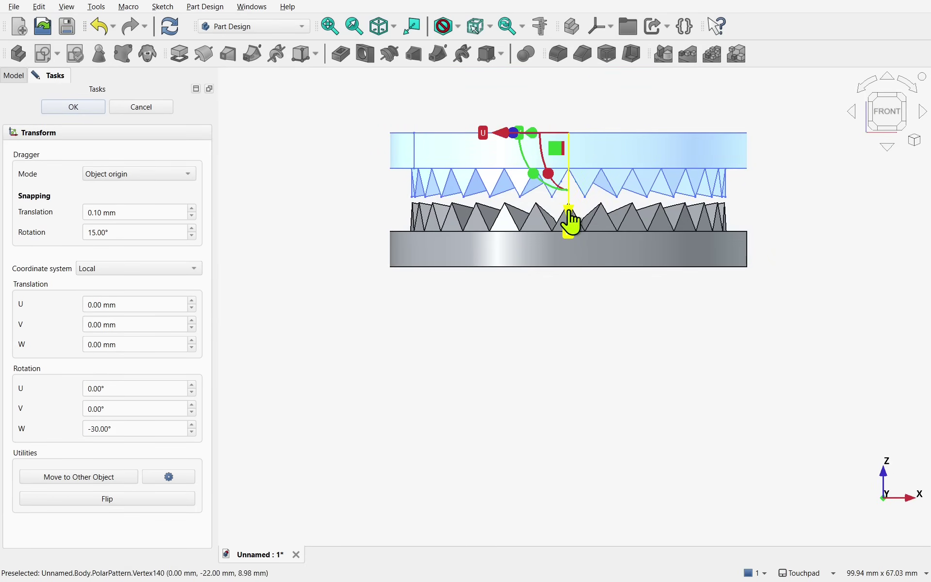
pyautogui.moveTo(567, 223)
pyautogui.mouseDown()
pyautogui.moveTo(568, 256)
pyautogui.moveTo(567, 218)
pyautogui.mouseUp()
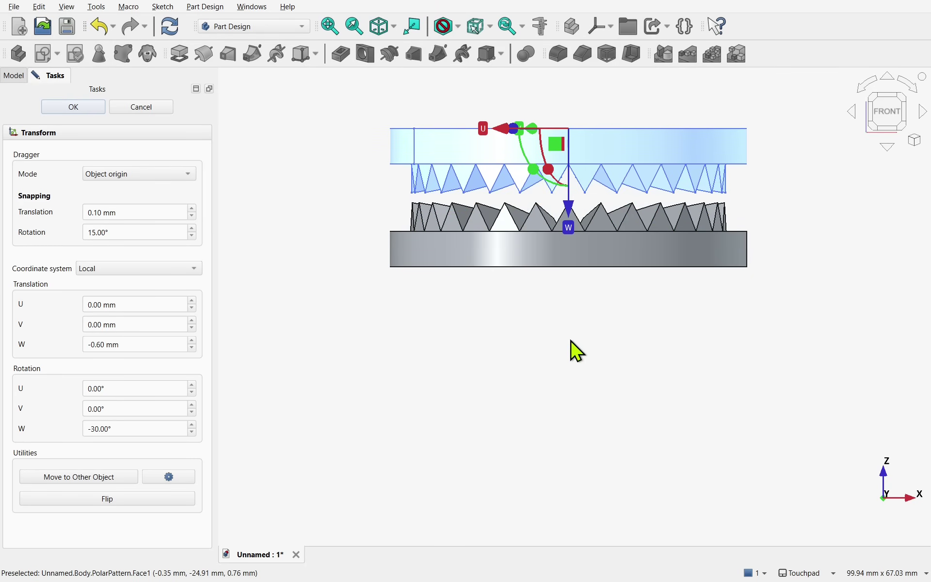
# - Confirm the placement and set Body001's Link Copy On Change to Enabled
pyautogui.click(81, 112)
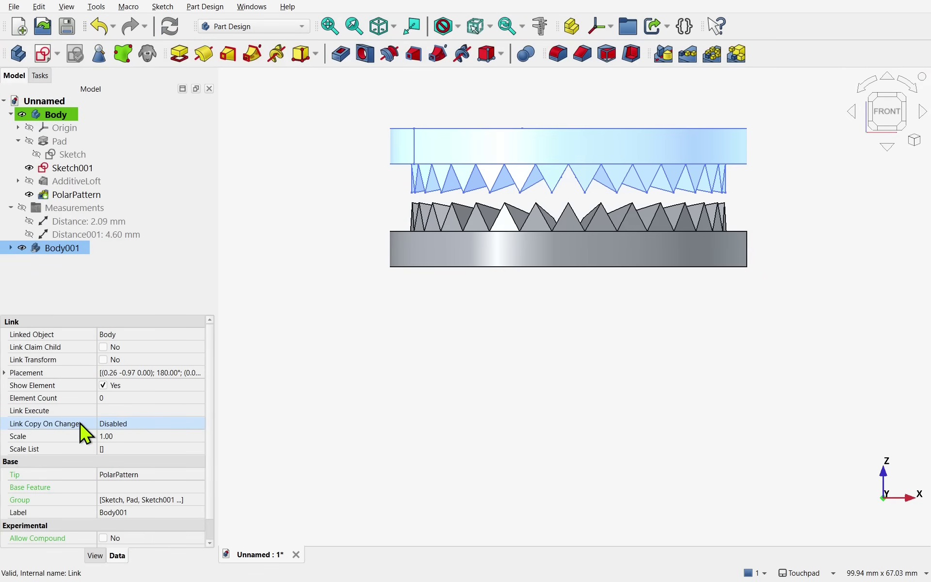
pyautogui.click(146, 433)
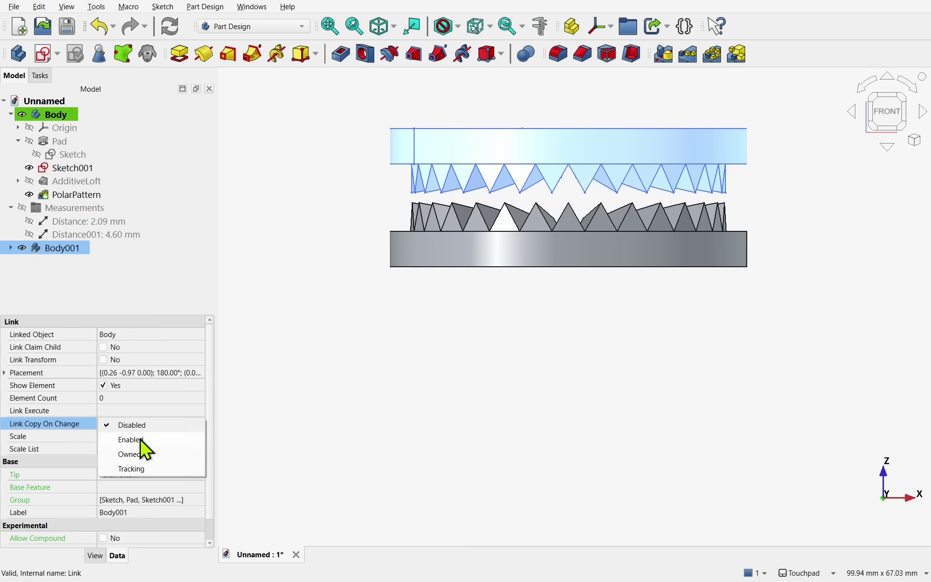
pyautogui.click(140, 443)
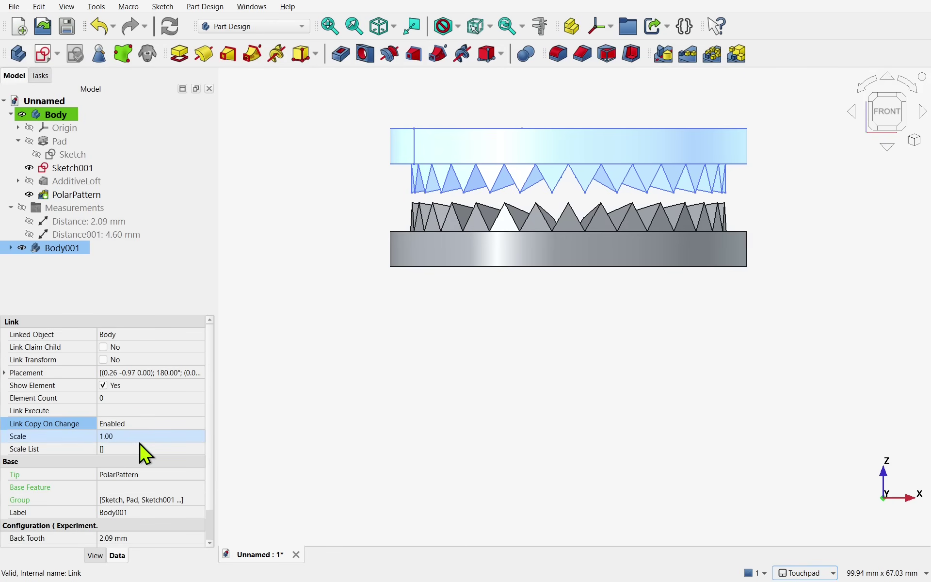
pyautogui.scroll(-2, 208, 467)
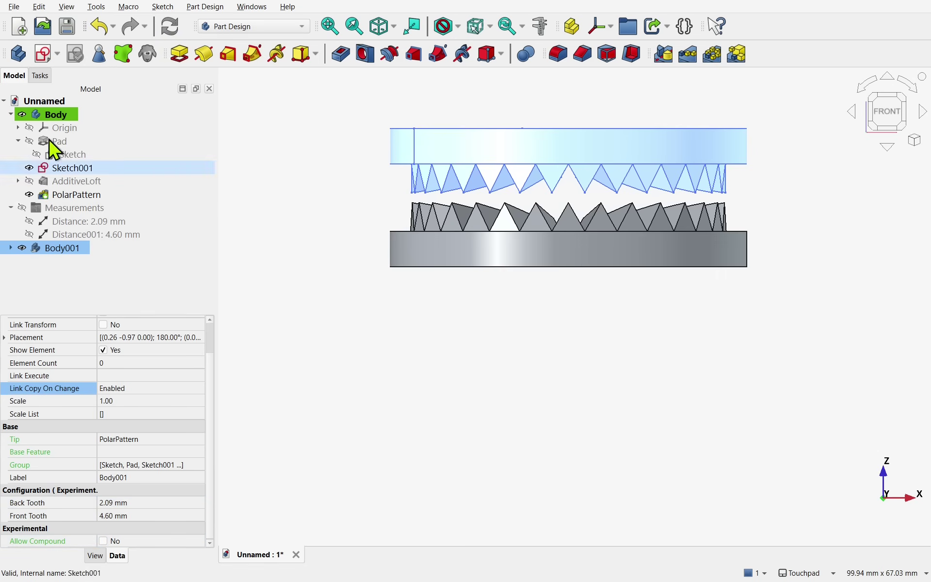
# - Create a second link, Body002, of the gear Body with Link Copy On Change enabled
pyautogui.click(64, 117)
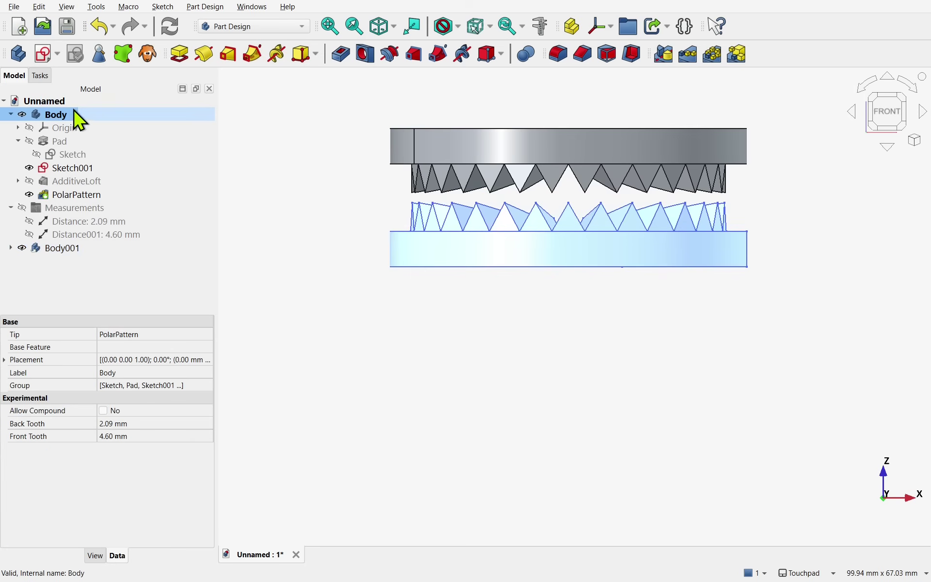
pyautogui.click(654, 34)
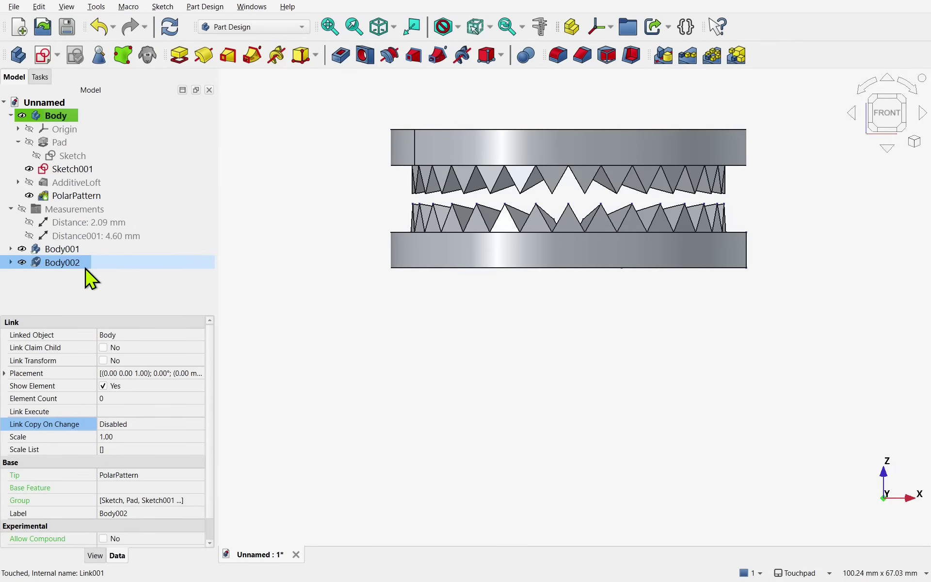
pyautogui.scroll(-1, 214, 468)
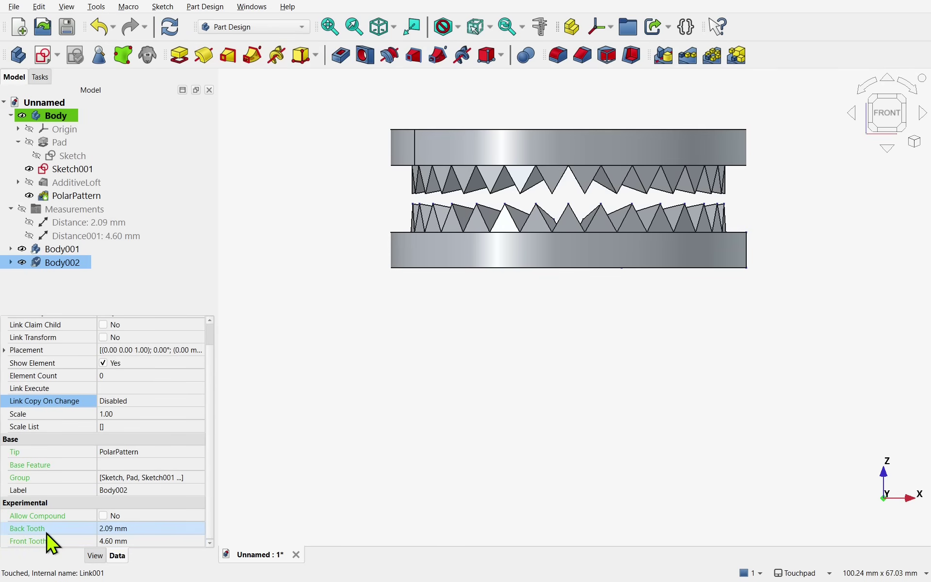
pyautogui.scroll(1, 213, 480)
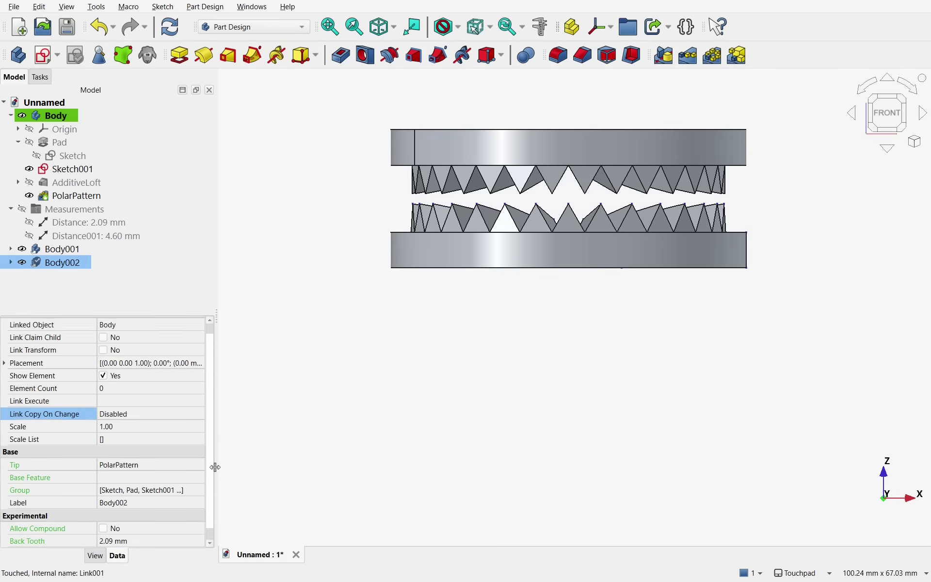
pyautogui.click(148, 425)
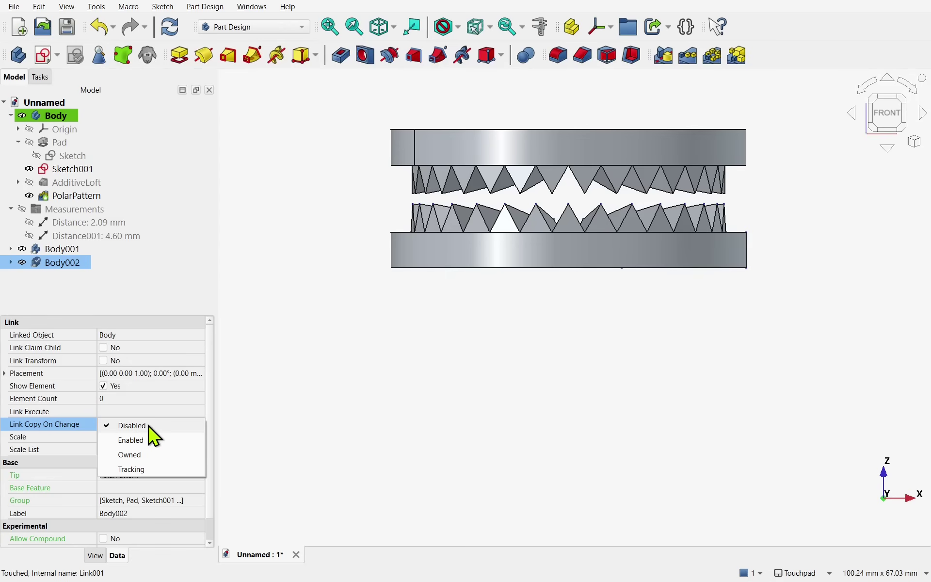
pyautogui.click(151, 441)
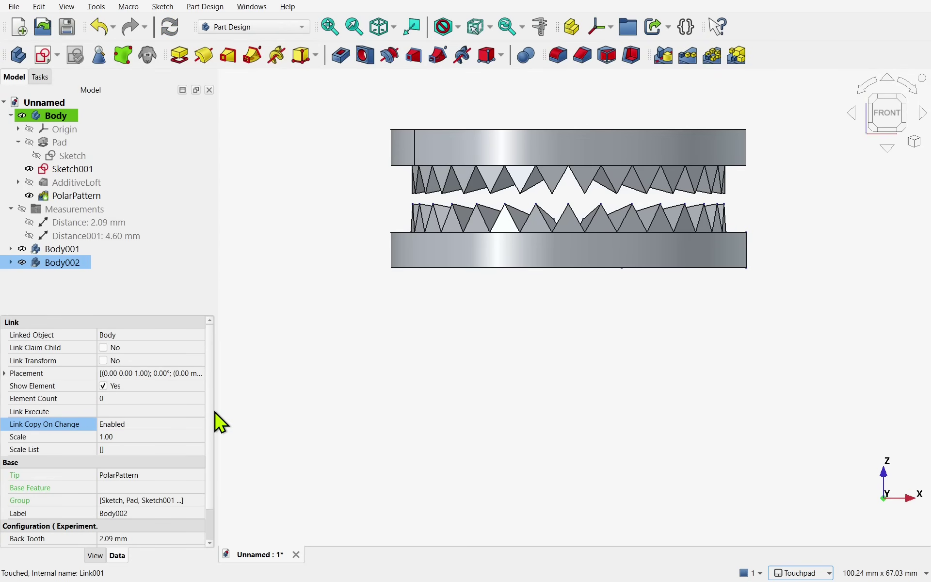
# - Delete the Body002 link from the tree
pyautogui.scroll(-1, 206, 480)
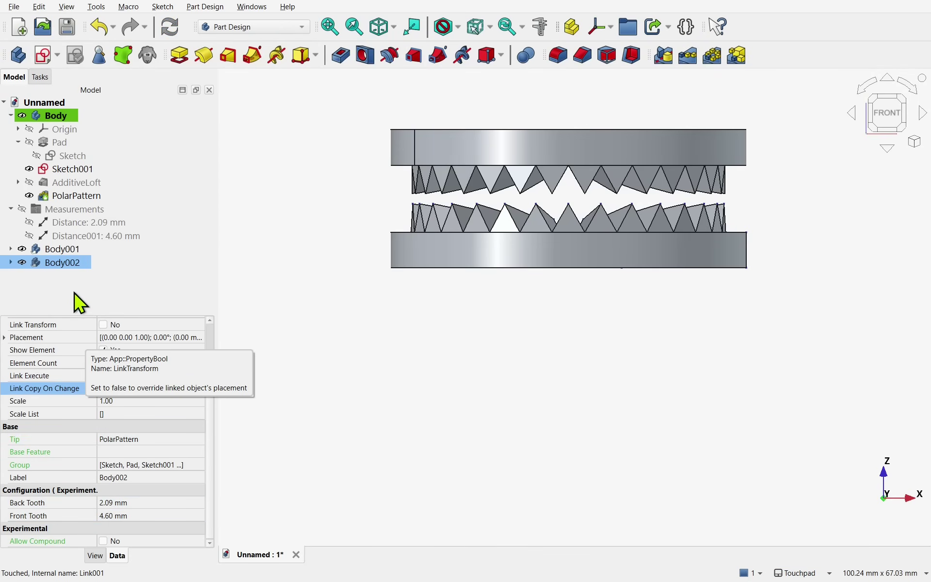
pyautogui.rightClick(68, 266)
pyautogui.click(111, 302)
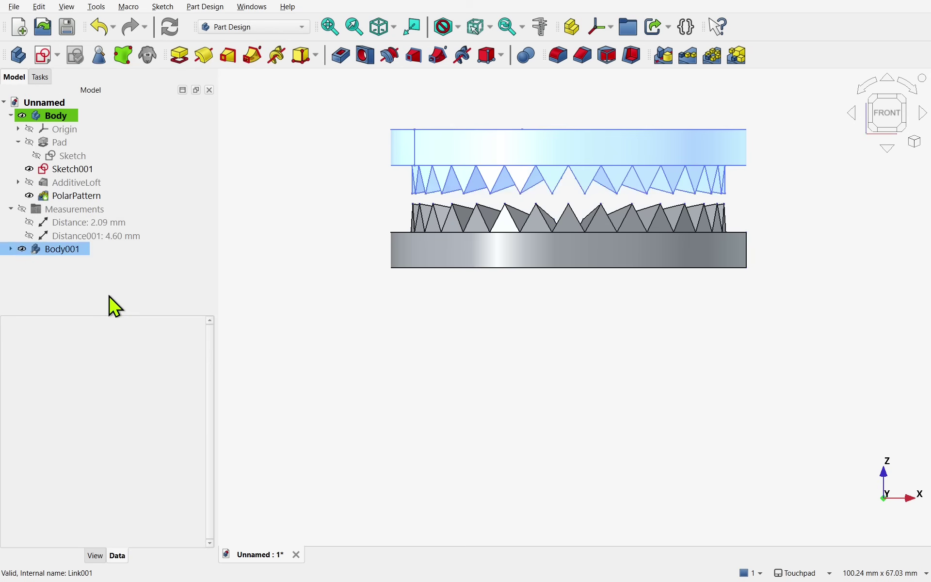
# - Select Body001, hide Sketch001 and return to a straight front view
pyautogui.click(59, 250)
pyautogui.moveTo(523, 244)
pyautogui.keyDown('alt'); pyautogui.mouseDown()
pyautogui.moveTo(569, 105)
pyautogui.moveTo(562, 112)
pyautogui.mouseUp(); pyautogui.keyUp('alt')
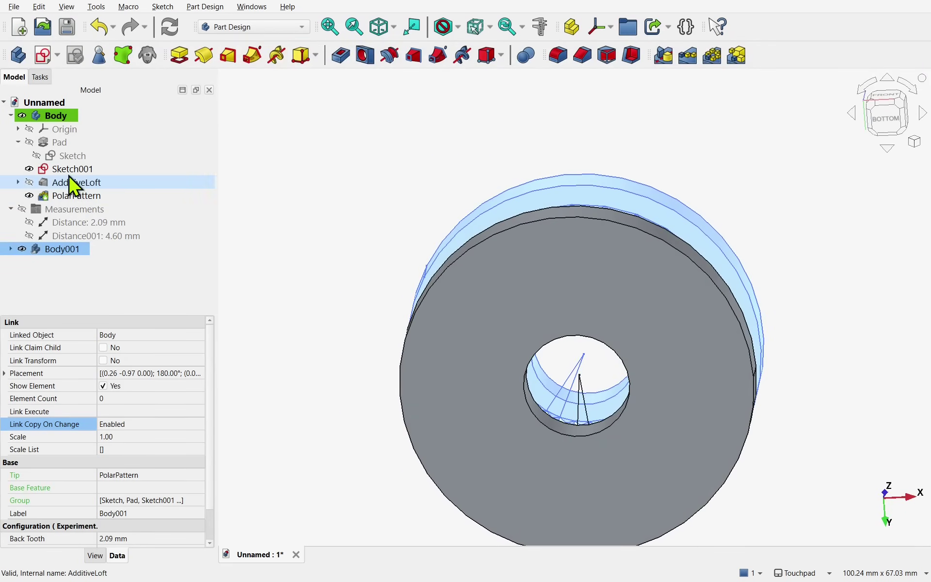
pyautogui.click(30, 169)
pyautogui.moveTo(627, 223)
pyautogui.keyDown('alt'); pyautogui.mouseDown()
pyautogui.moveTo(606, 264)
pyautogui.moveTo(635, 394)
pyautogui.moveTo(634, 470)
pyautogui.mouseUp(); pyautogui.keyUp('alt')
pyautogui.press('1')
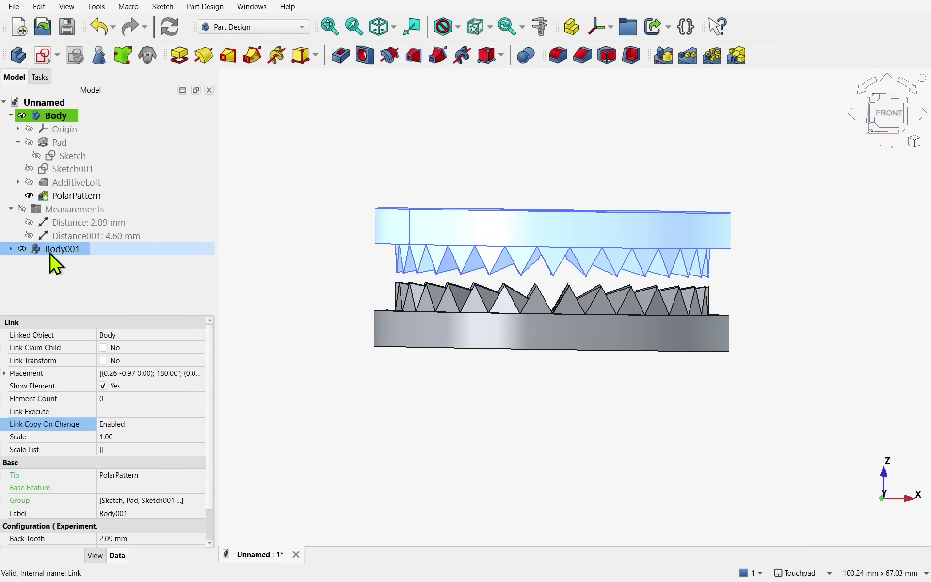
# - Set Body001's Front Tooth to 4.30 mm and Back Tooth to 1.79 mm
pyautogui.scroll(-1, 206, 509)
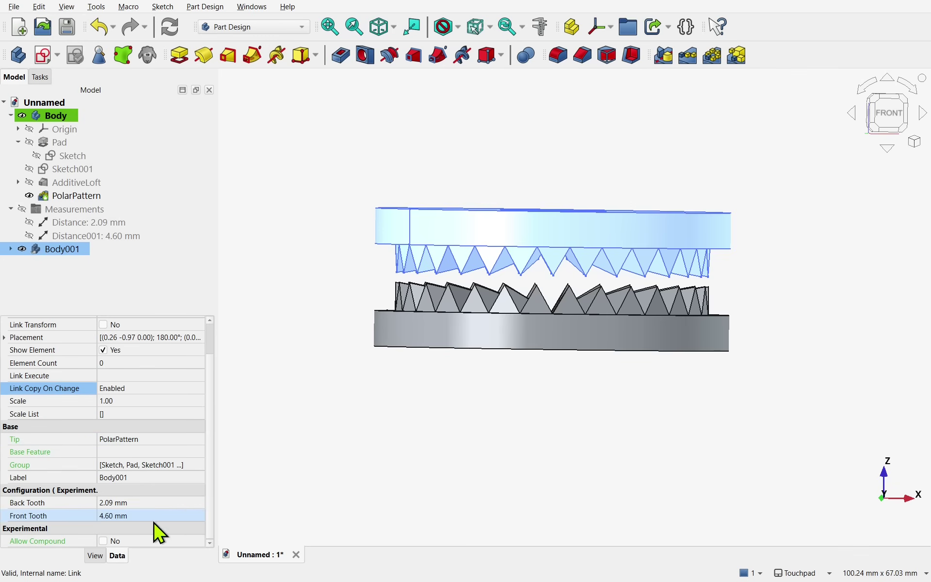
pyautogui.click(138, 505)
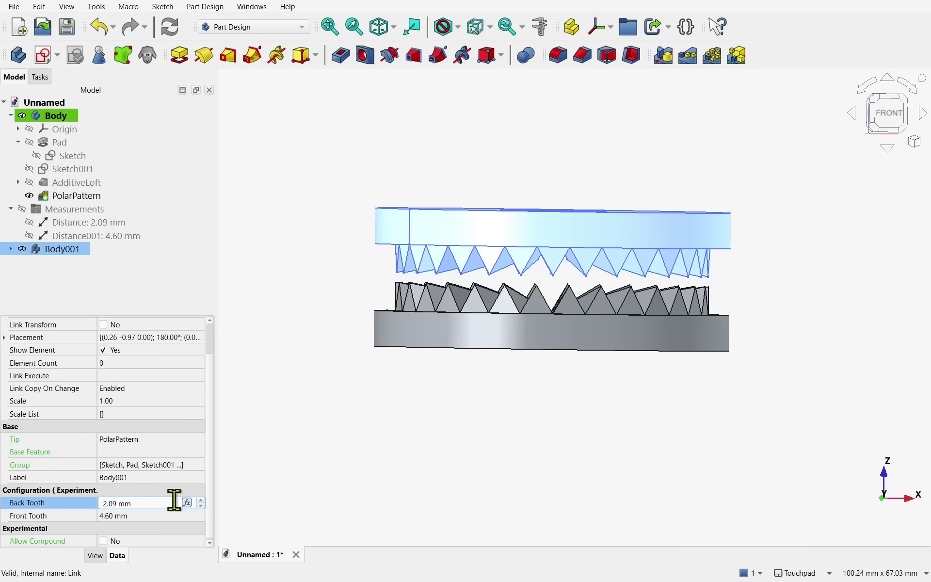
pyautogui.click(112, 517)
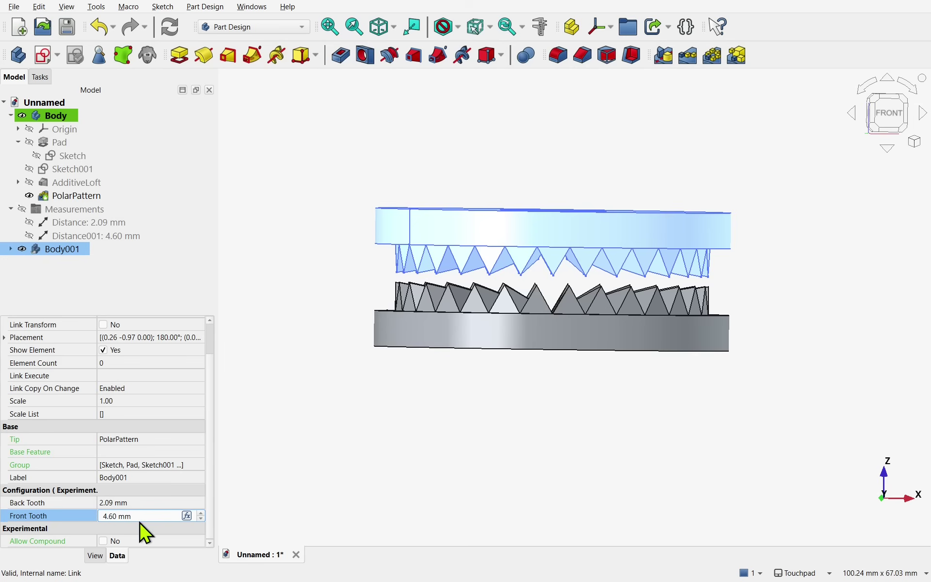
pyautogui.press('BackSpace')
pyautogui.write('3')
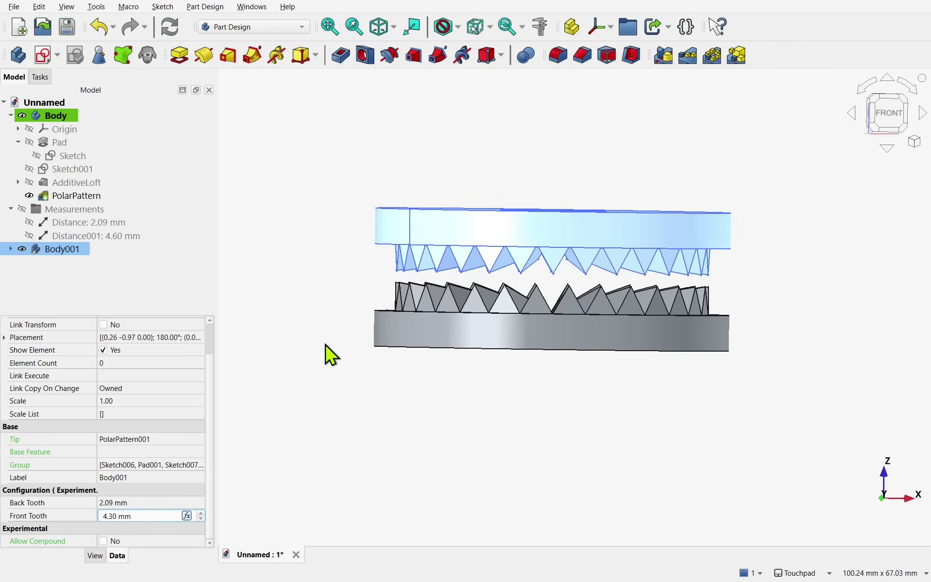
pyautogui.click(111, 504)
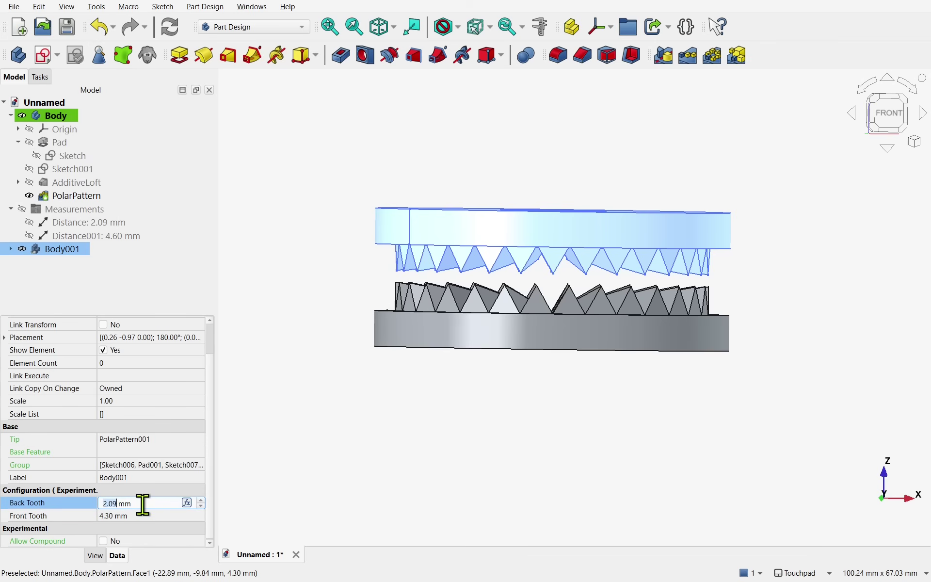
pyautogui.press('Left')
pyautogui.press('Left')
pyautogui.press('BackSpace')
pyautogui.write('1')
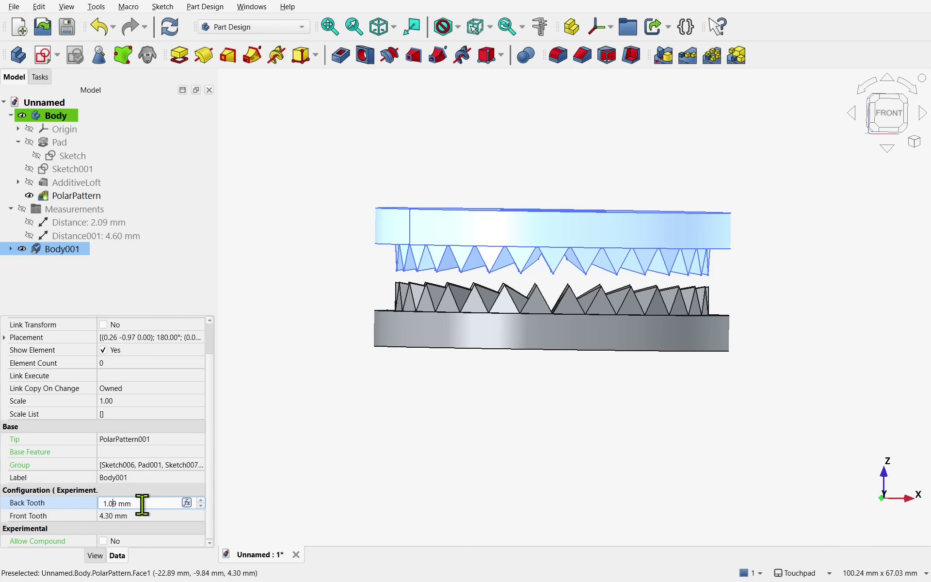
# - Commit Back Tooth 1.79 mm, then hide the original Body and inspect Body001 from below
pyautogui.click(409, 450)
pyautogui.moveTo(529, 333); pyautogui.dragTo(550, 311, button='middle')
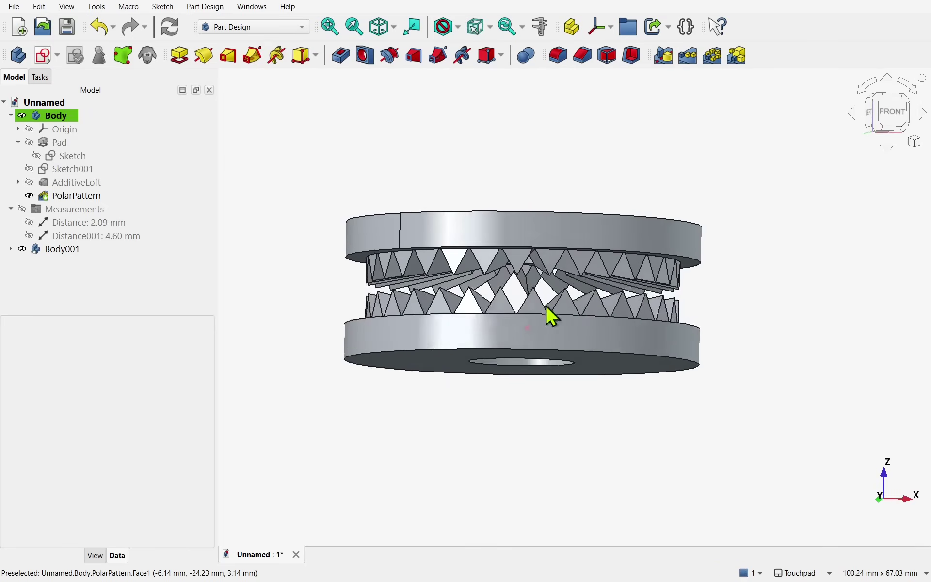
pyautogui.scroll(5, 546, 291)
pyautogui.moveTo(540, 266); pyautogui.dragTo(536, 241, button='middle')
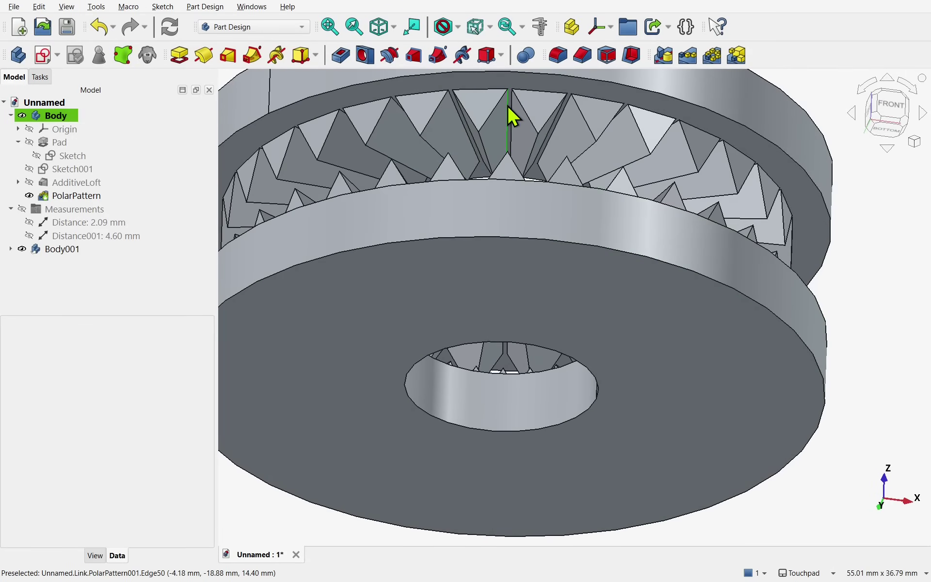
pyautogui.click(513, 211)
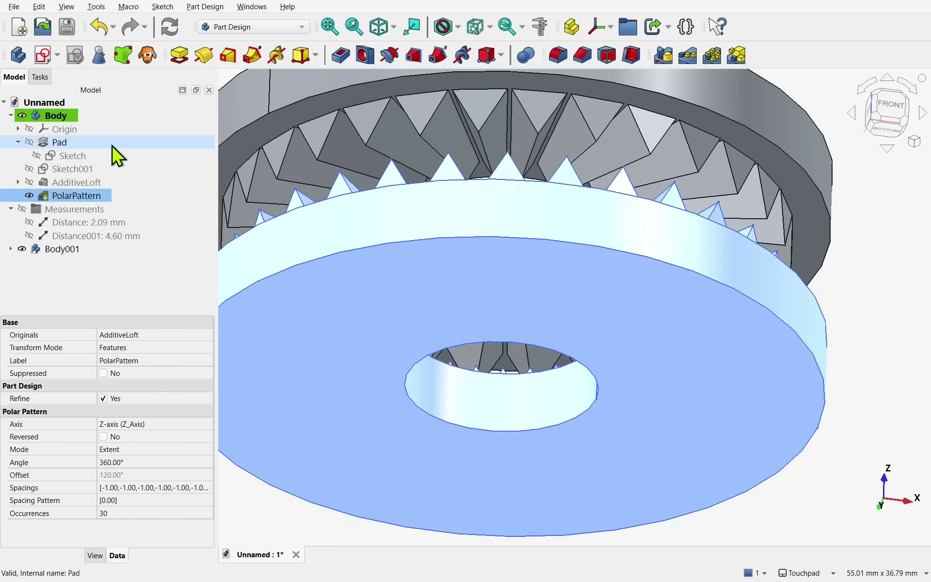
pyautogui.click(56, 118)
pyautogui.press('space')
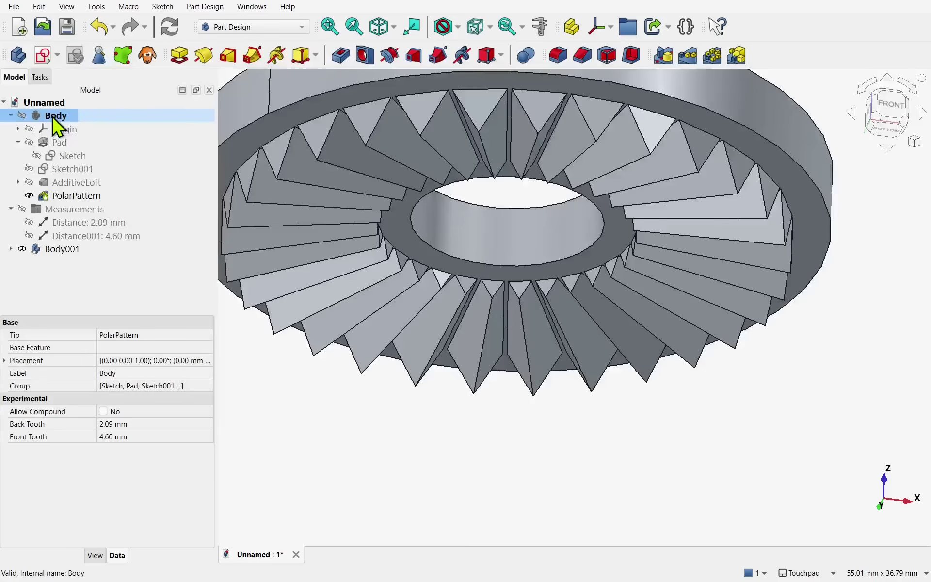
pyautogui.moveTo(588, 266); pyautogui.dragTo(576, 287)
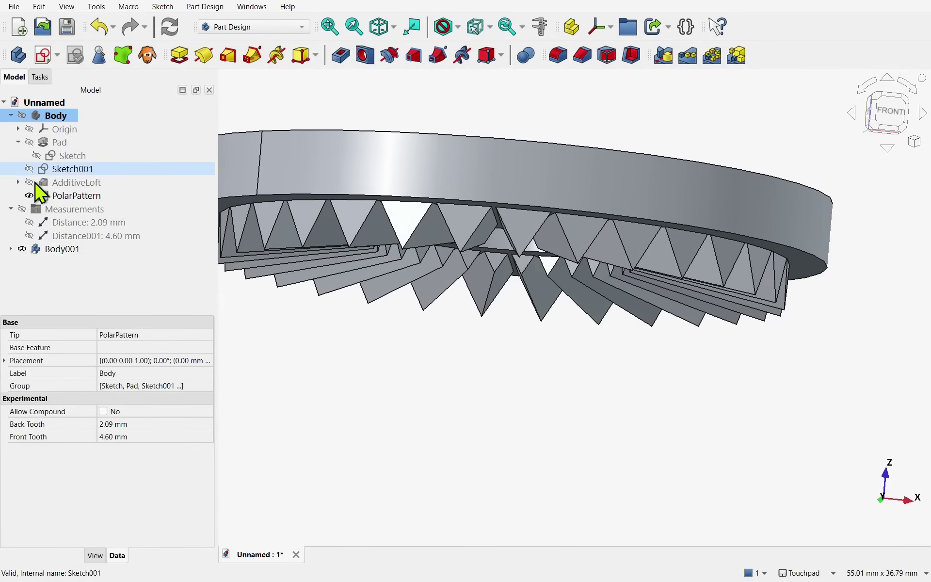
# - Show Body again and lower the Body001 link to W 5.20 mm with Transform
pyautogui.click(22, 116)
pyautogui.click(62, 250)
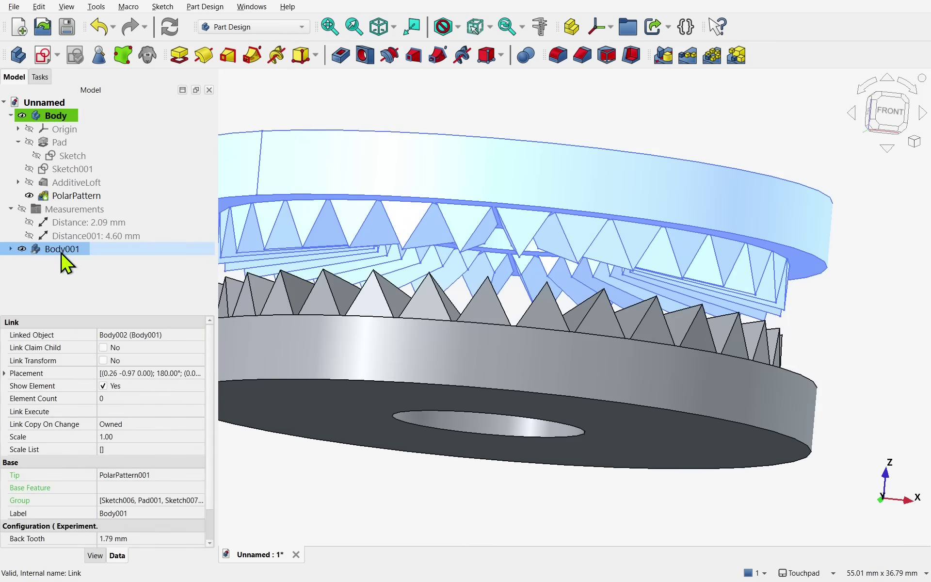
pyautogui.rightClick(67, 262)
pyautogui.click(116, 24)
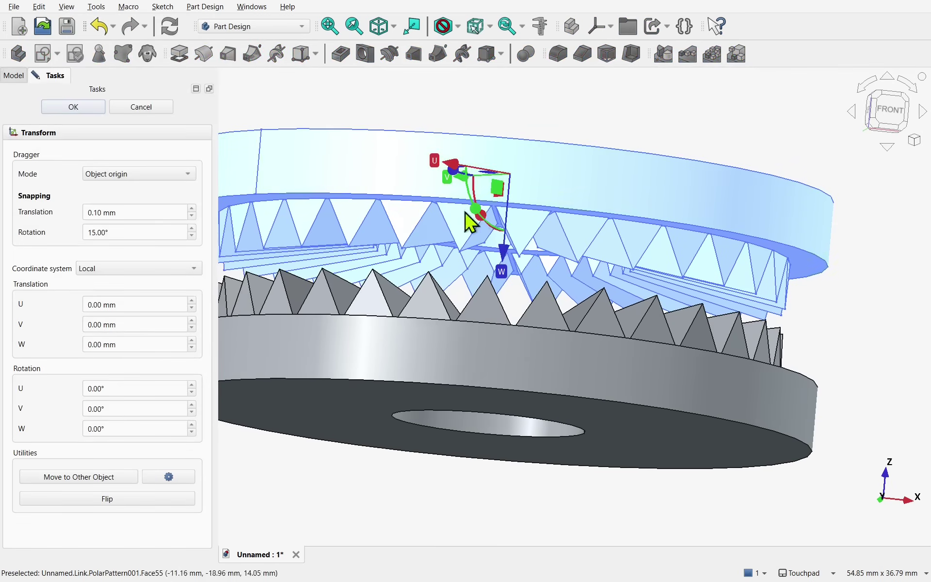
pyautogui.moveTo(505, 264); pyautogui.dragTo(491, 328)
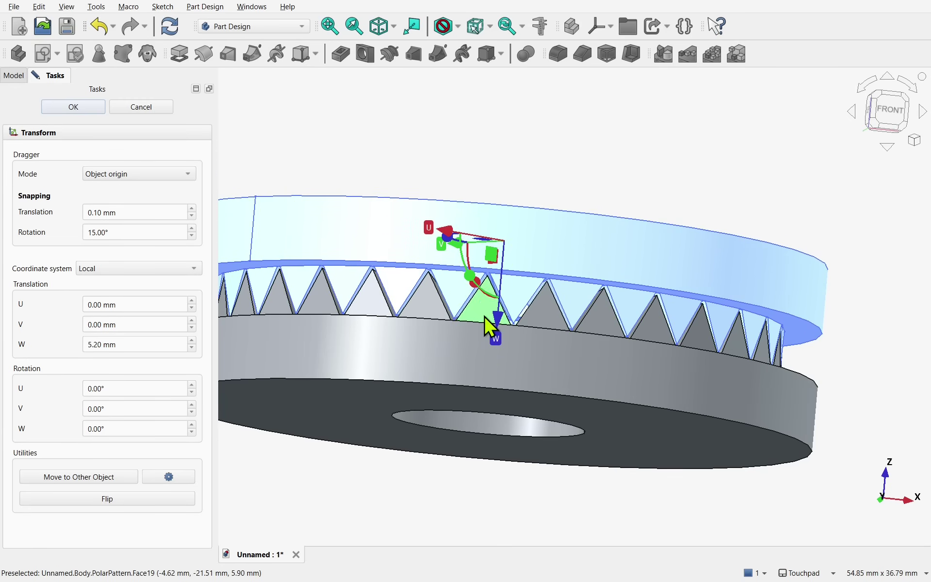
pyautogui.moveTo(490, 328)
pyautogui.mouseDown(button='middle')
pyautogui.moveTo(485, 310)
pyautogui.moveTo(437, 317)
pyautogui.moveTo(596, 278)
pyautogui.moveTo(609, 213)
pyautogui.moveTo(557, 272)
pyautogui.moveTo(494, 317)
pyautogui.mouseUp(button='middle')
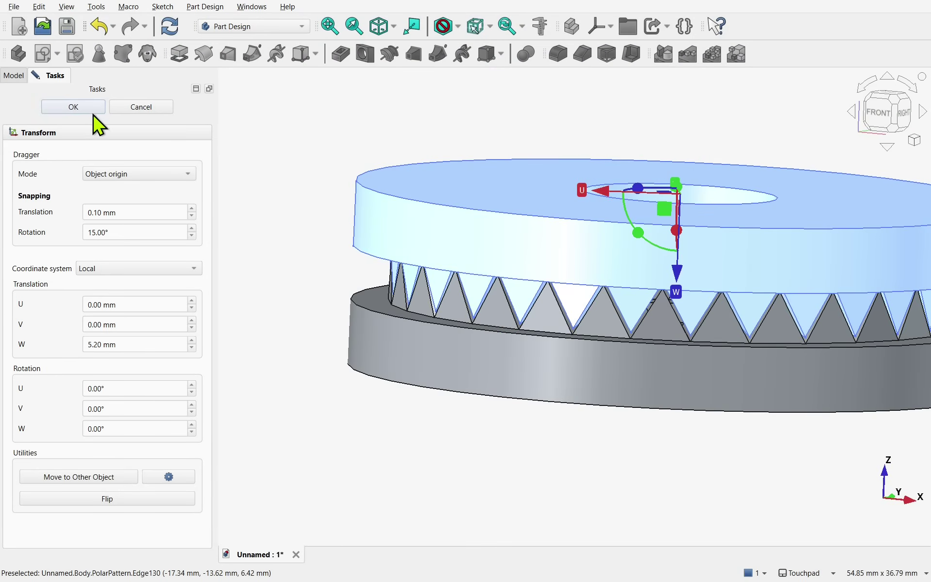
pyautogui.click(77, 110)
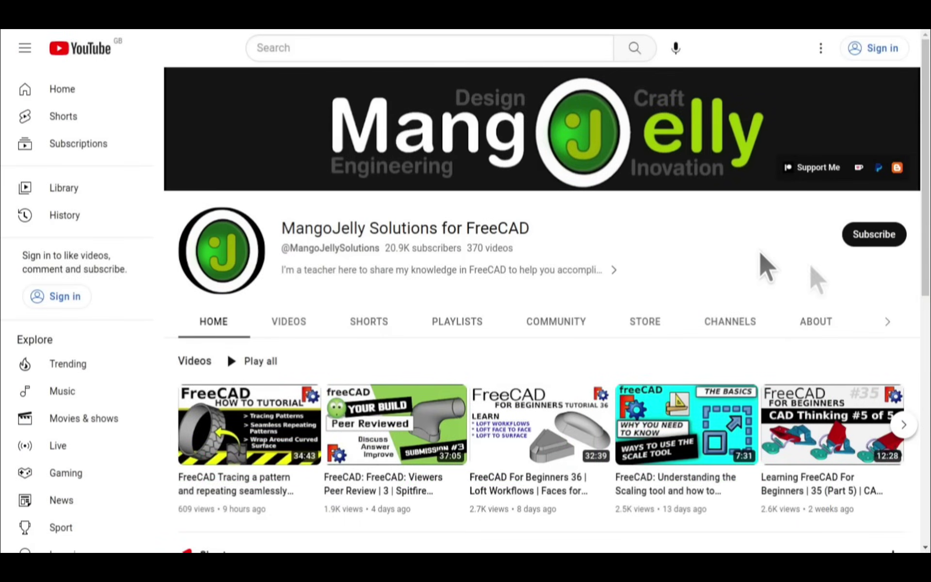
# - Open the channel's ABOUT tab and scroll to the PayPal, Ko-fi and Patreon links
pyautogui.click(815, 322)
pyautogui.scroll(-3, 200, 427)
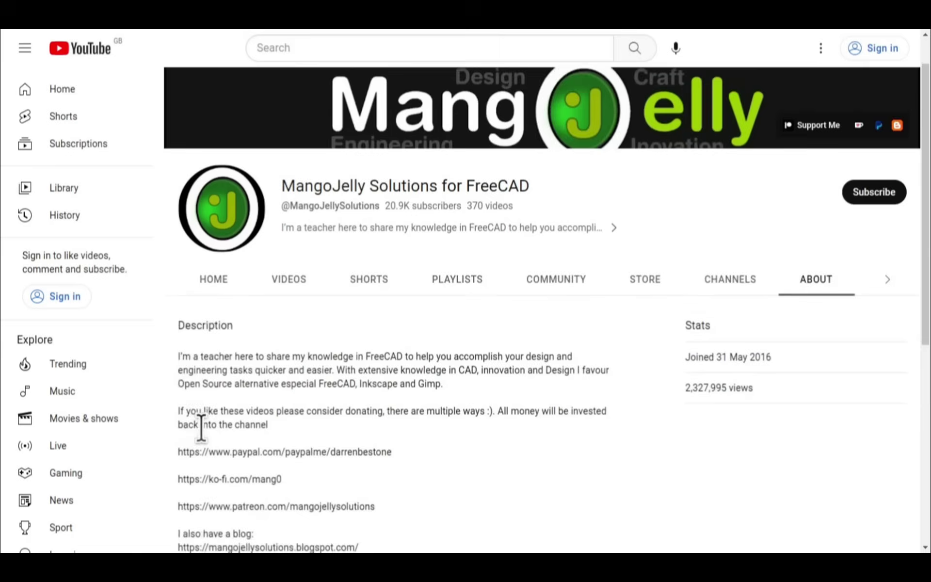
pyautogui.moveTo(179, 372); pyautogui.dragTo(179, 332)
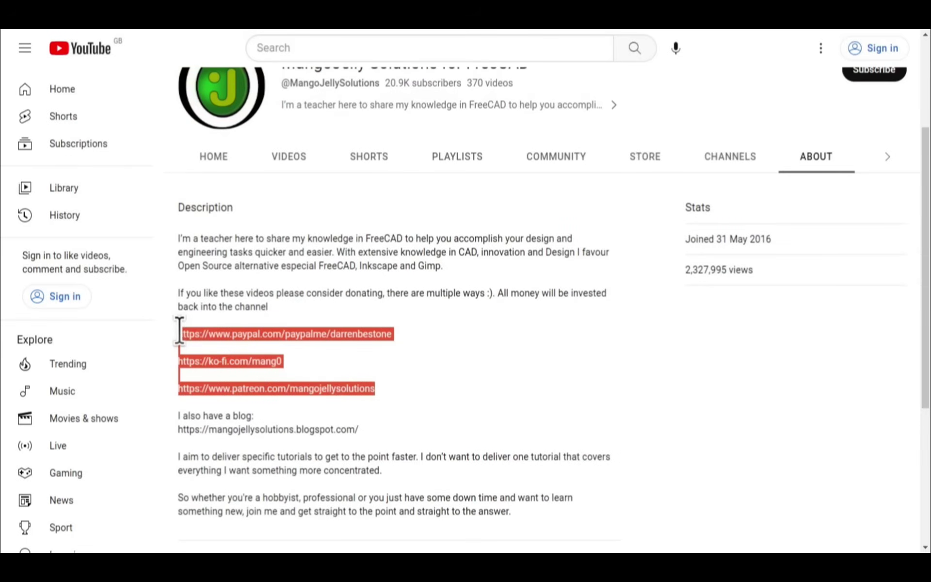
pyautogui.click(421, 382)
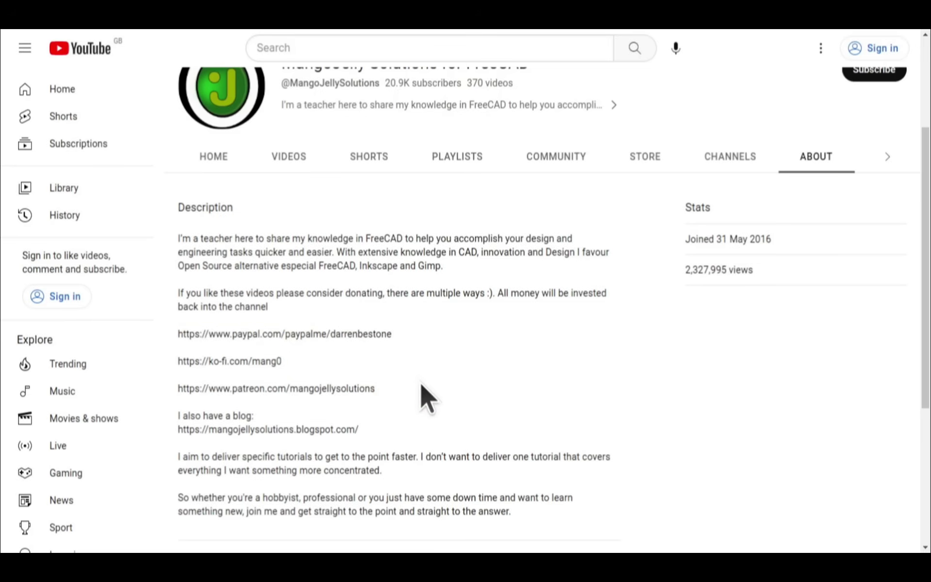